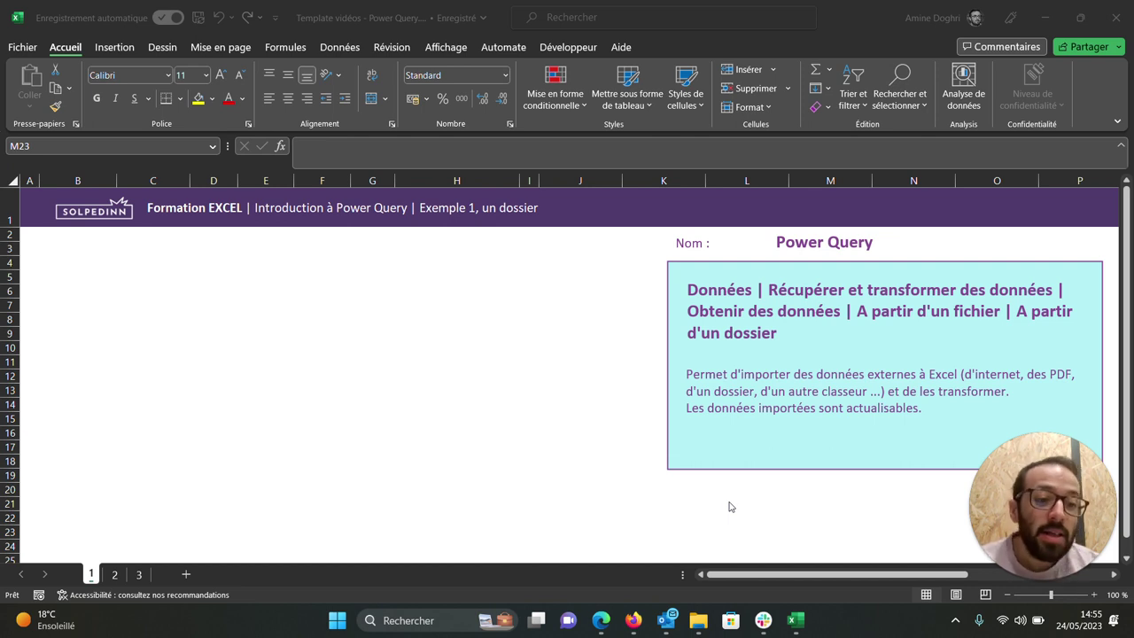
Cut the 2023-03 Fintech and Medtech workbooks from Exemple 1 and paste them onto the desktop
left_click(1132, 620)
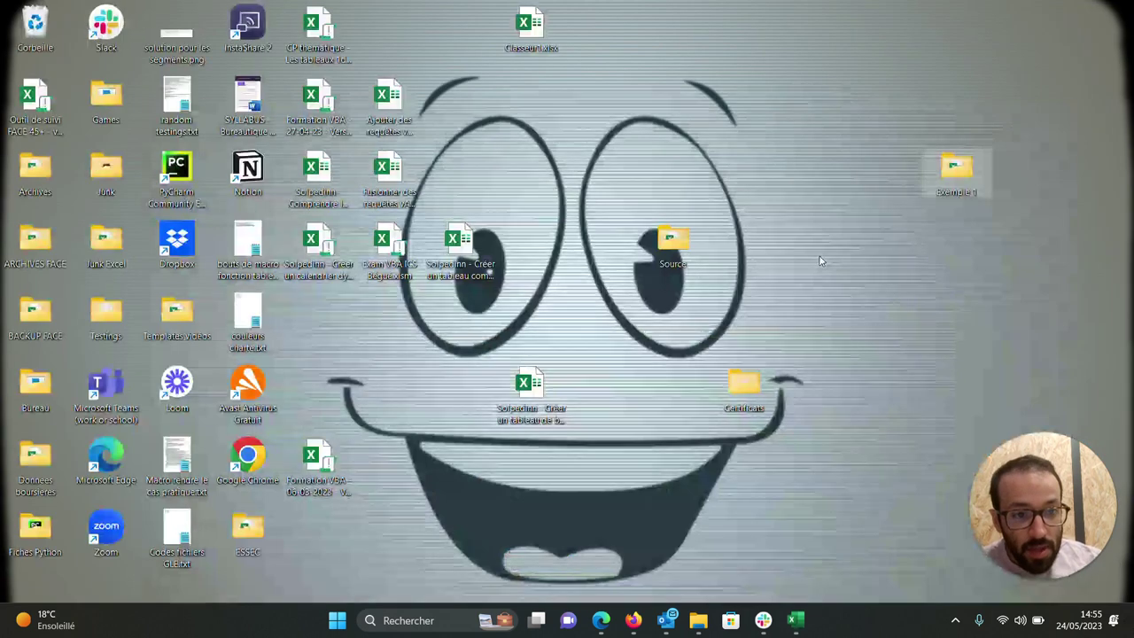
double_click(935, 167)
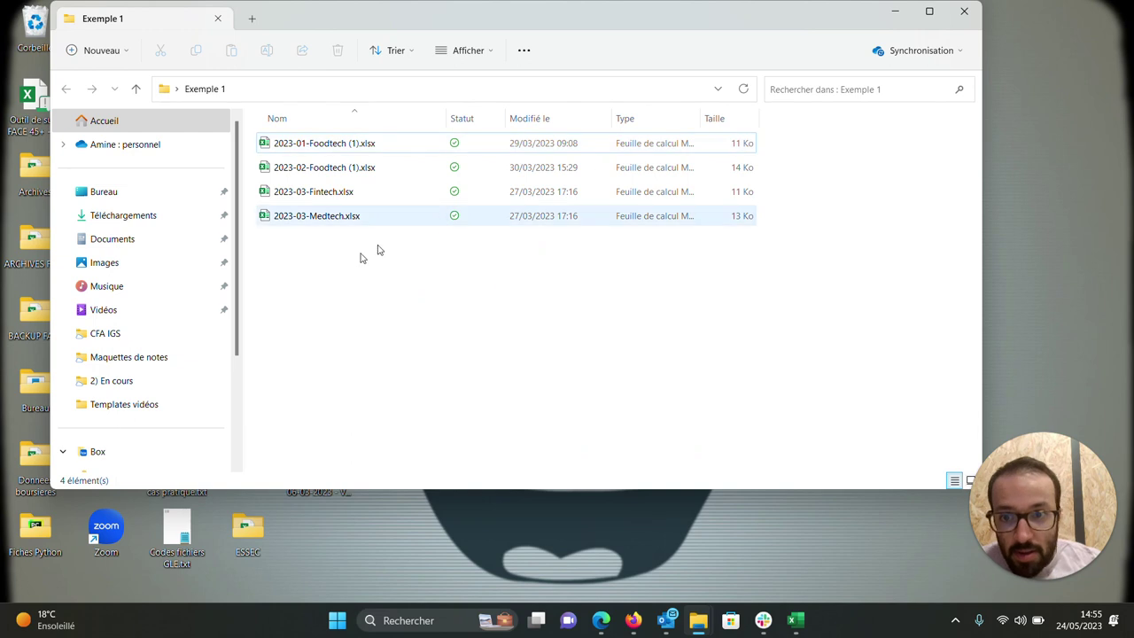
left_click_drag(342, 257, 342, 197)
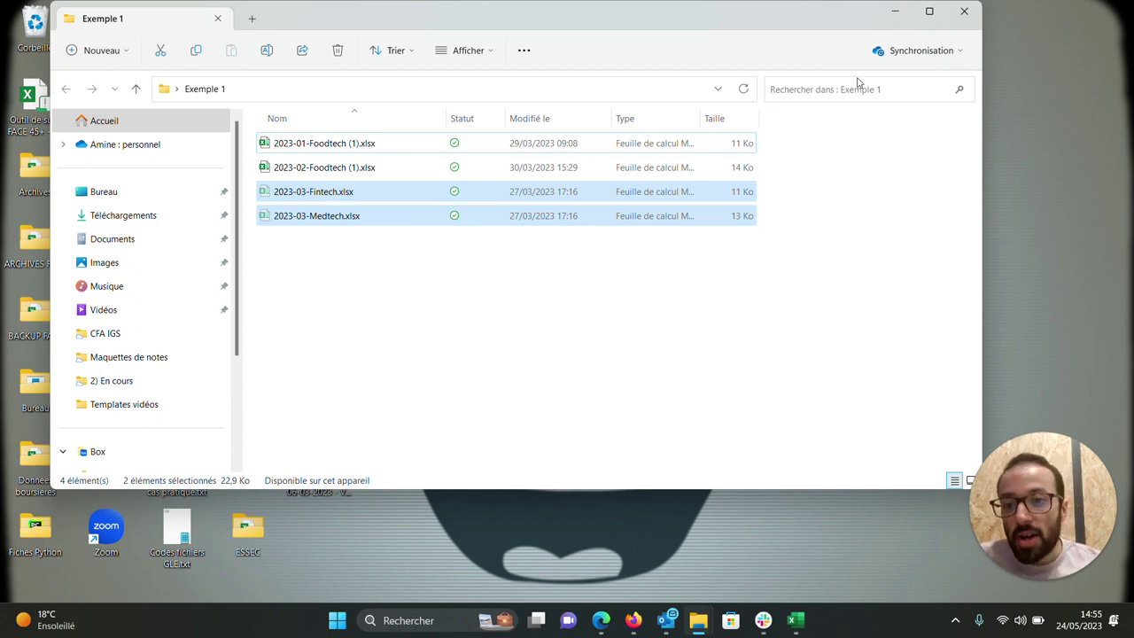
left_click(896, 14)
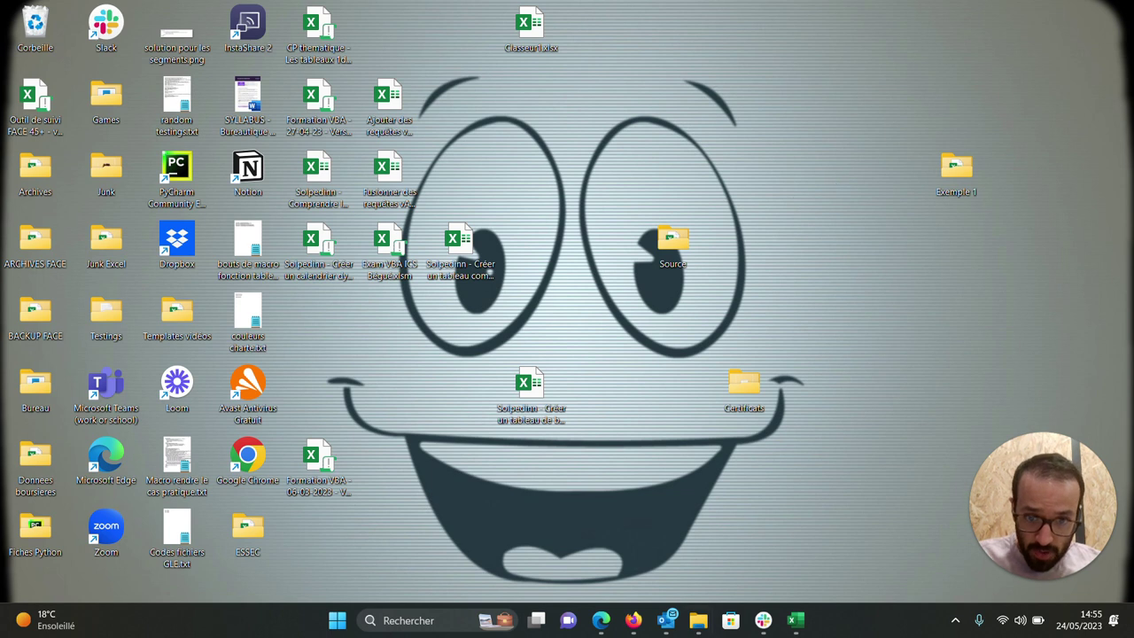
right_click(819, 151)
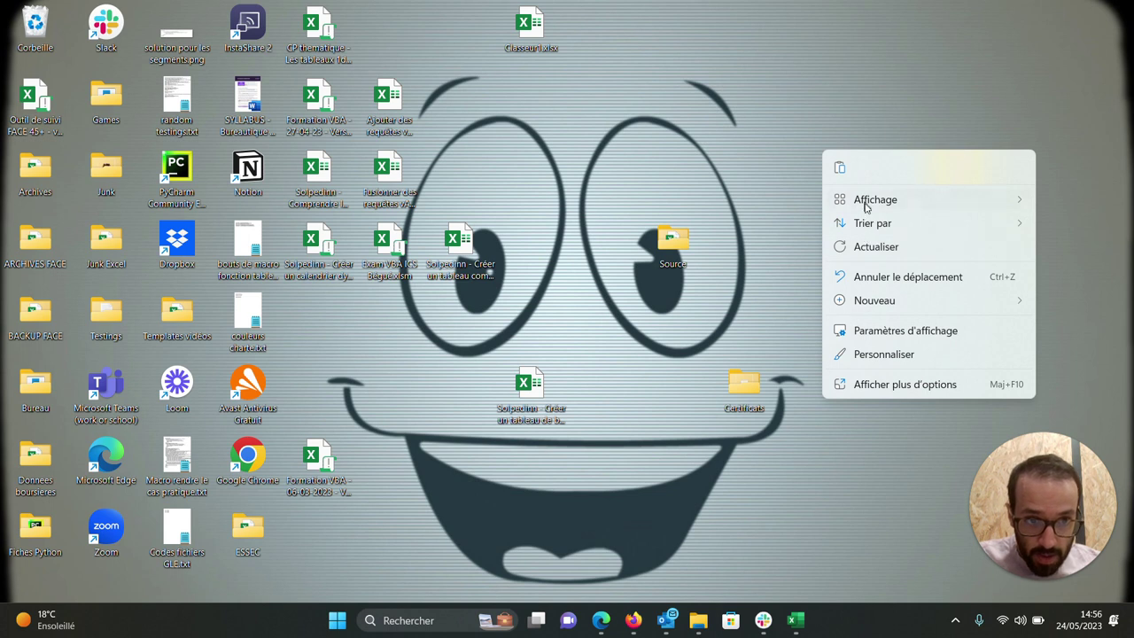
left_click(839, 167)
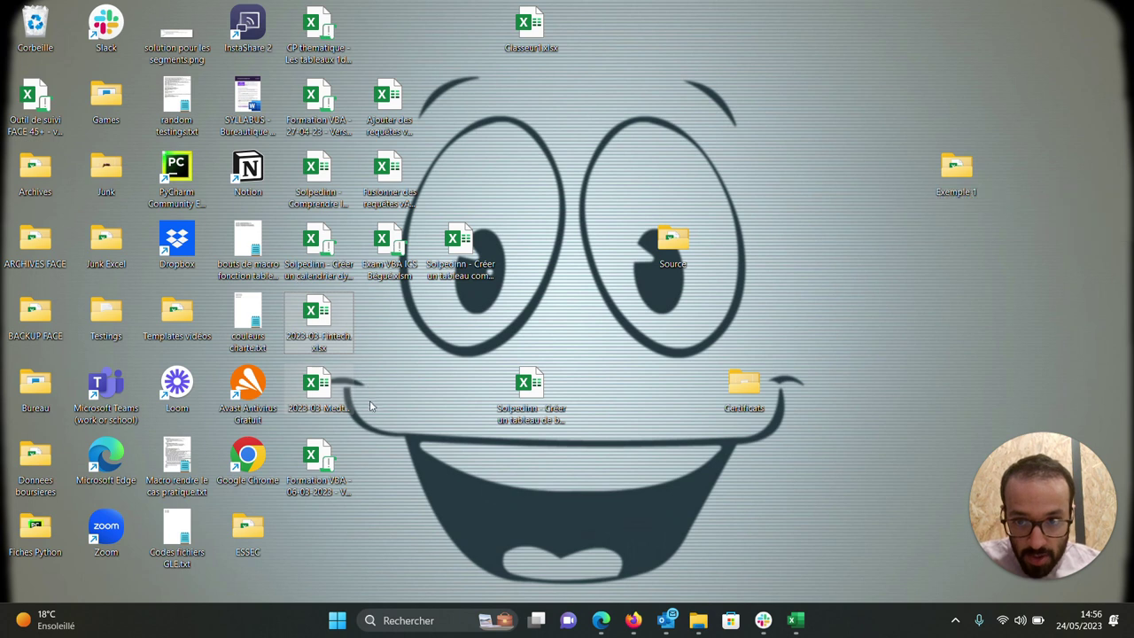
Confirm Exemple 1 now holds only the two Foodtech files, then return to the Power Query workbook
double_click(956, 170)
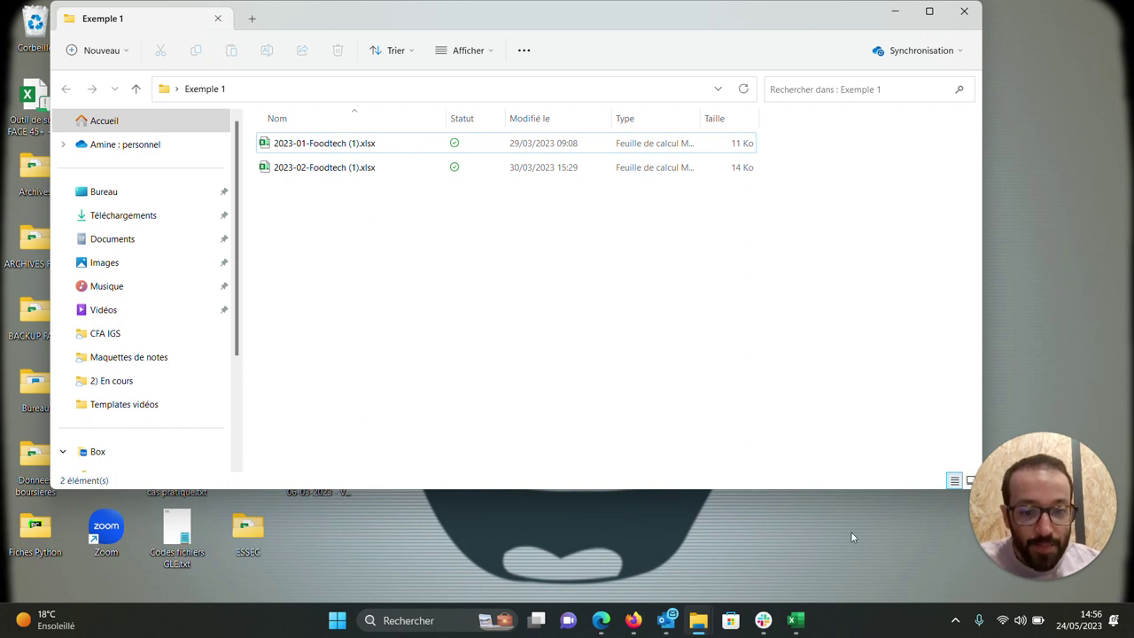
mouse_move(809, 631)
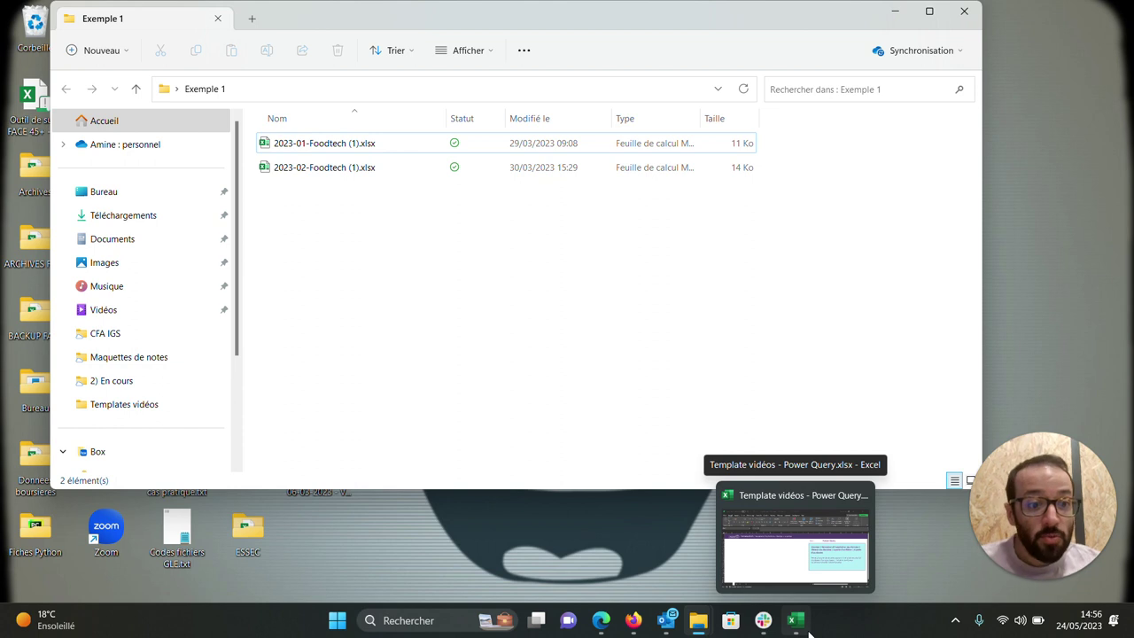
left_click(808, 630)
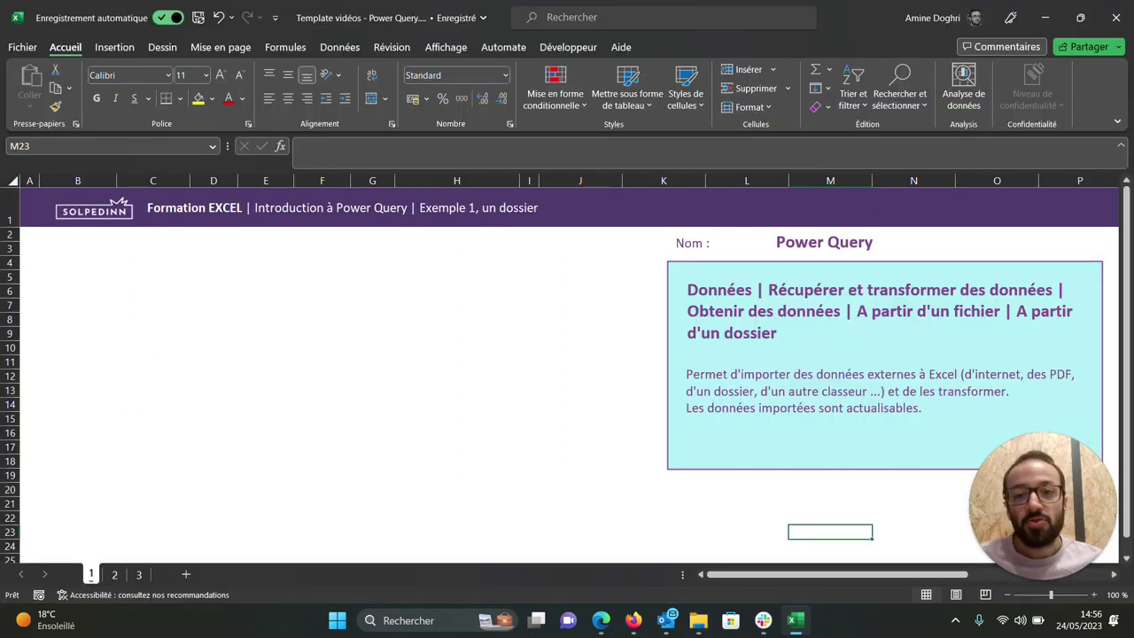
Choose Données > Obtenir des données > À partir d'un fichier > À partir d'un dossier
left_click(328, 51)
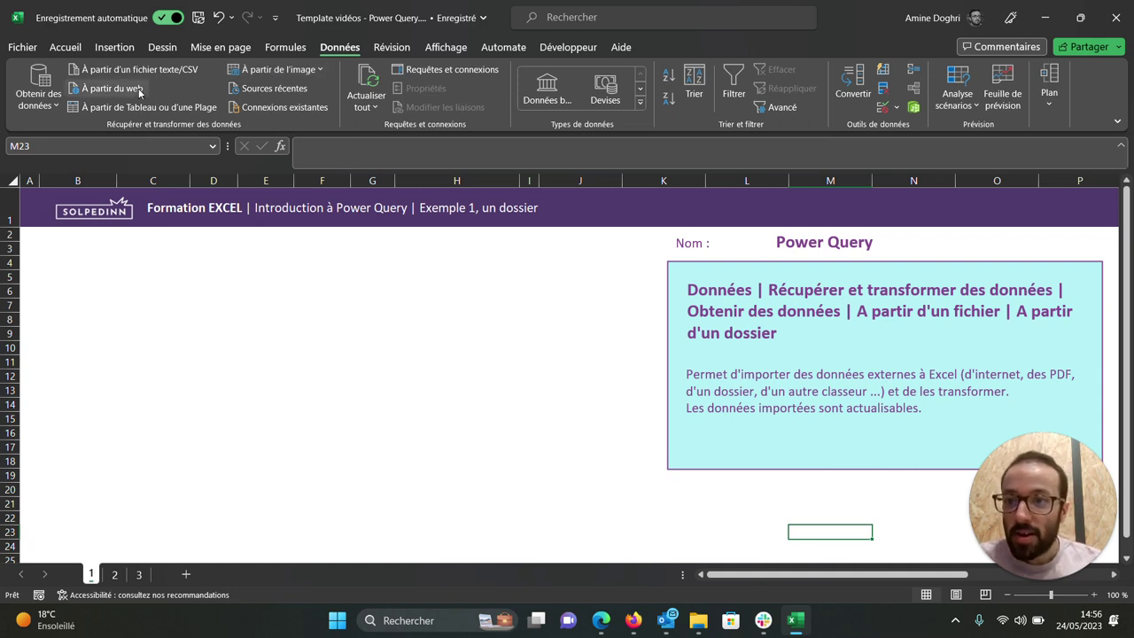
left_click(39, 93)
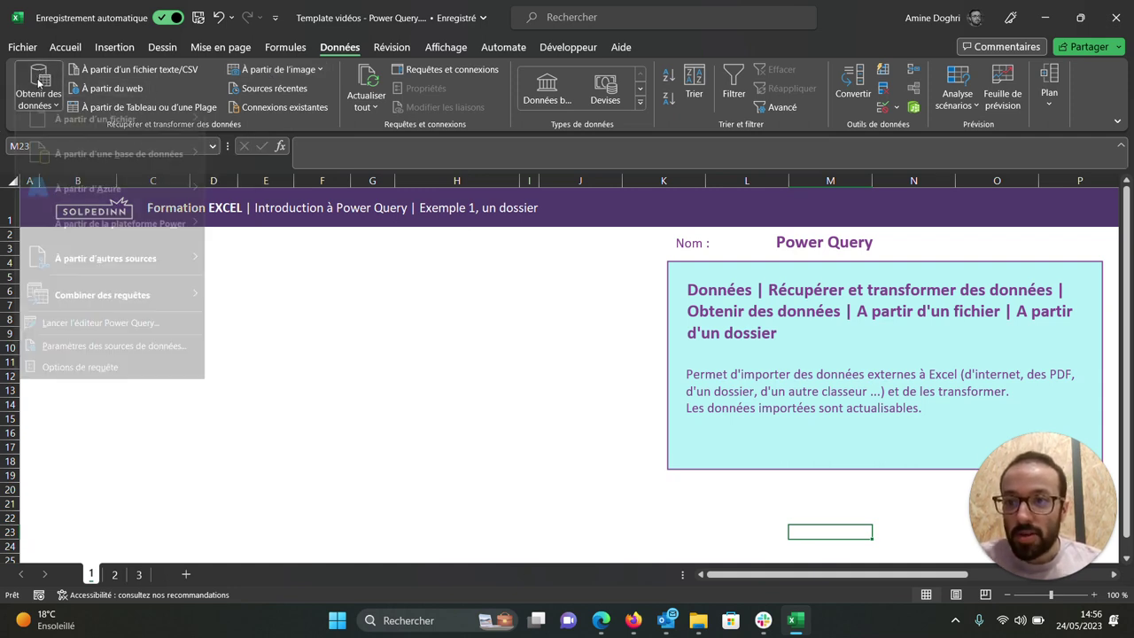
mouse_move(133, 128)
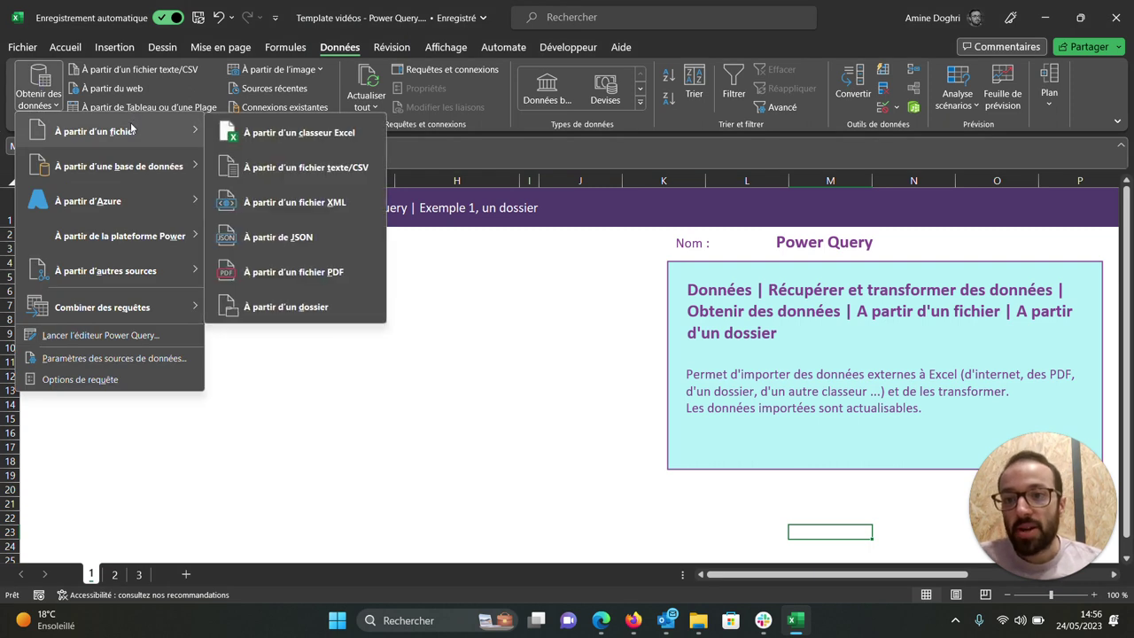
left_click(308, 304)
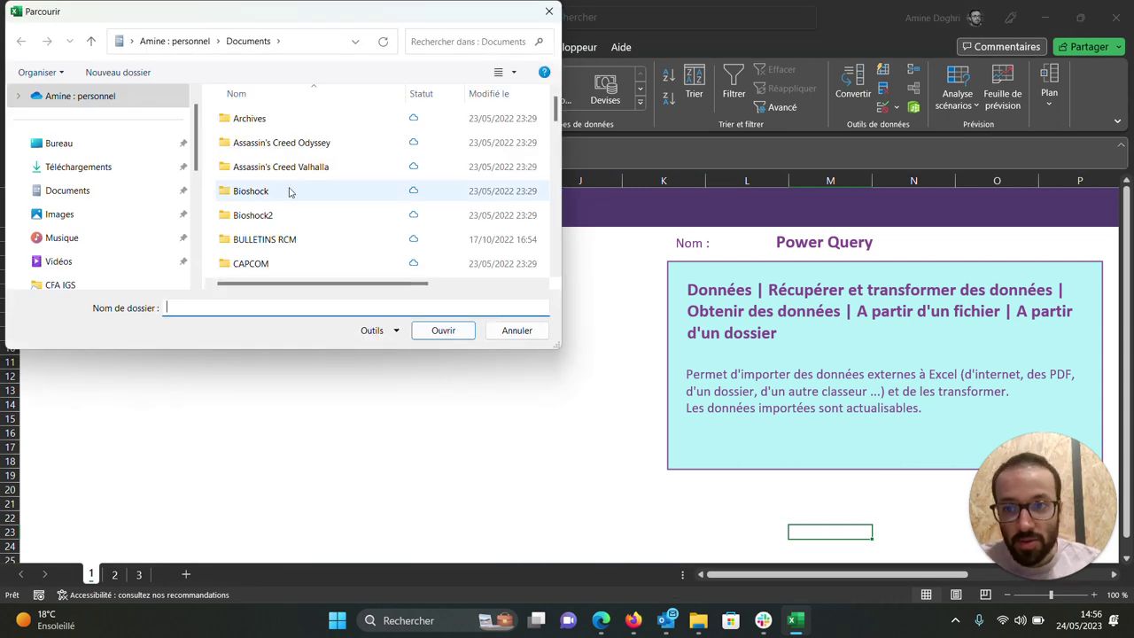
Select the Exemple 1 folder on the Bureau as the source to preview its Foodtech files
left_click(172, 145)
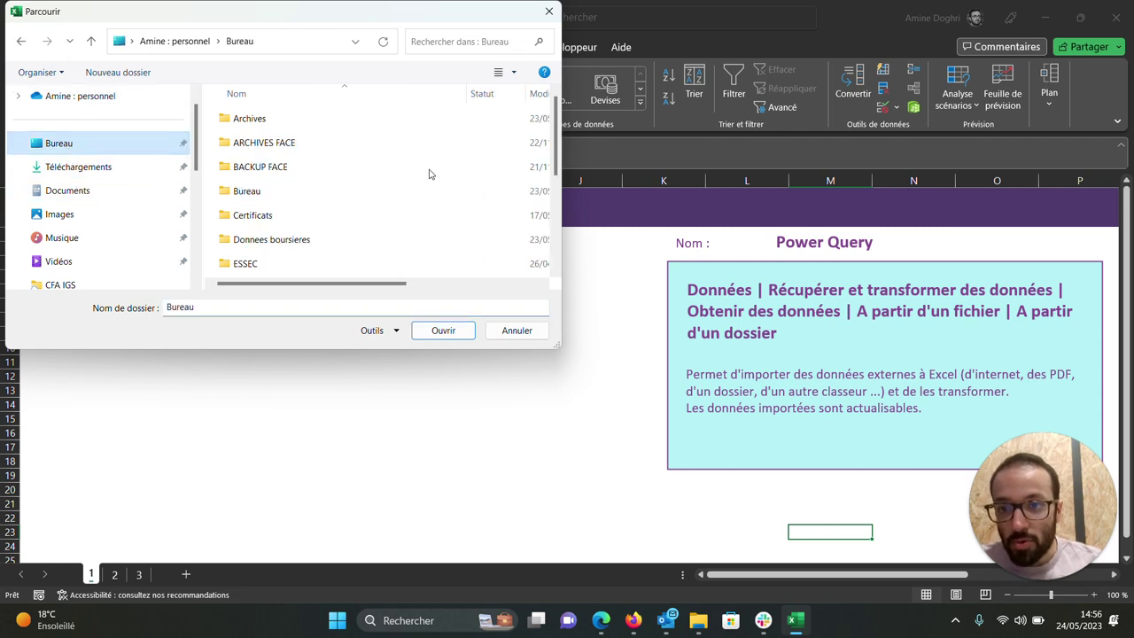
scroll(355, 220, "down", 3)
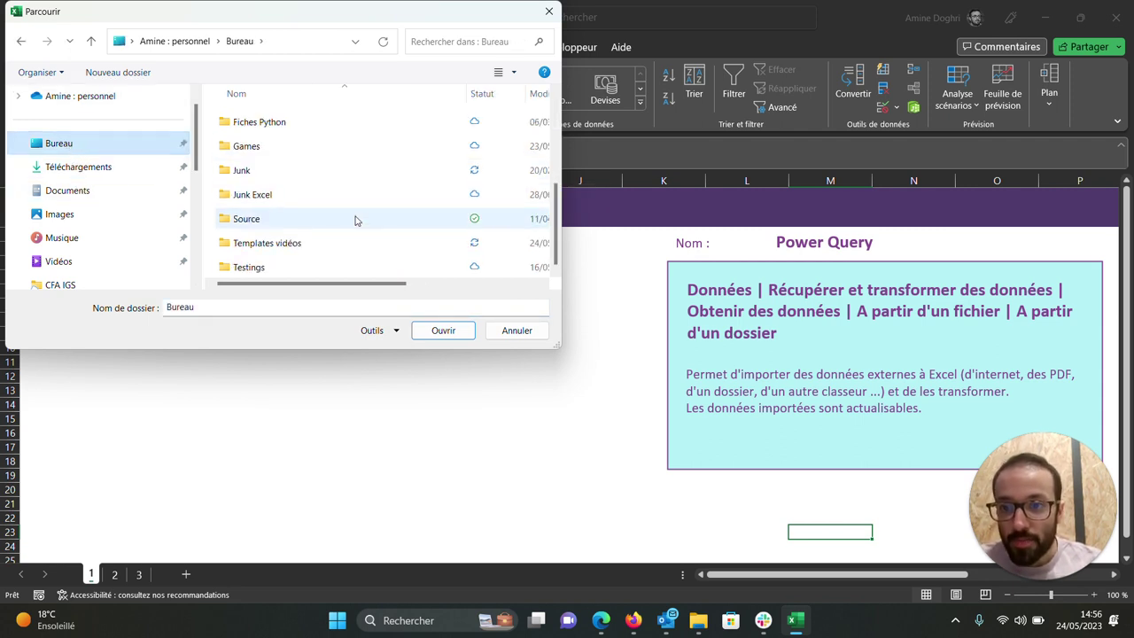
scroll(355, 220, "up", 3)
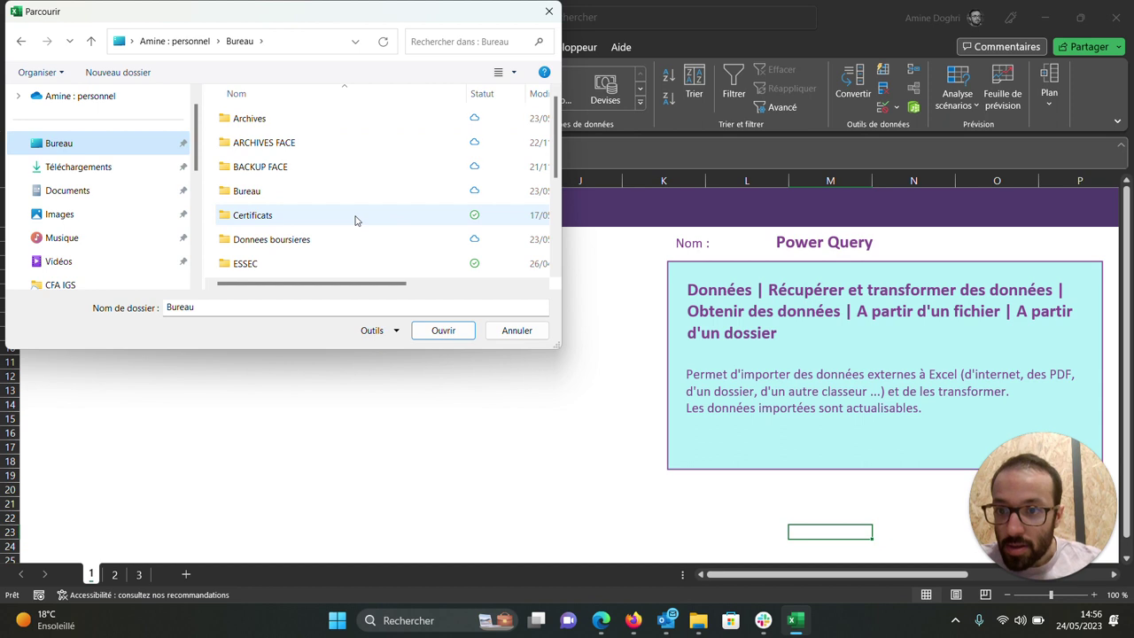
scroll(355, 220, "down", 1)
double_click(352, 220)
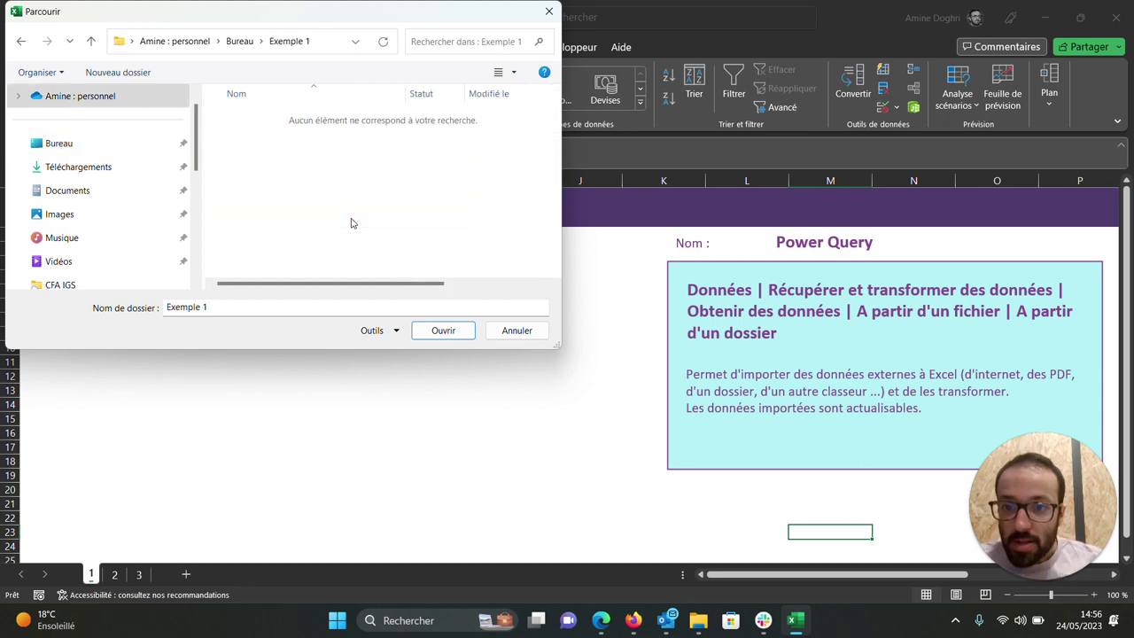
left_click(443, 334)
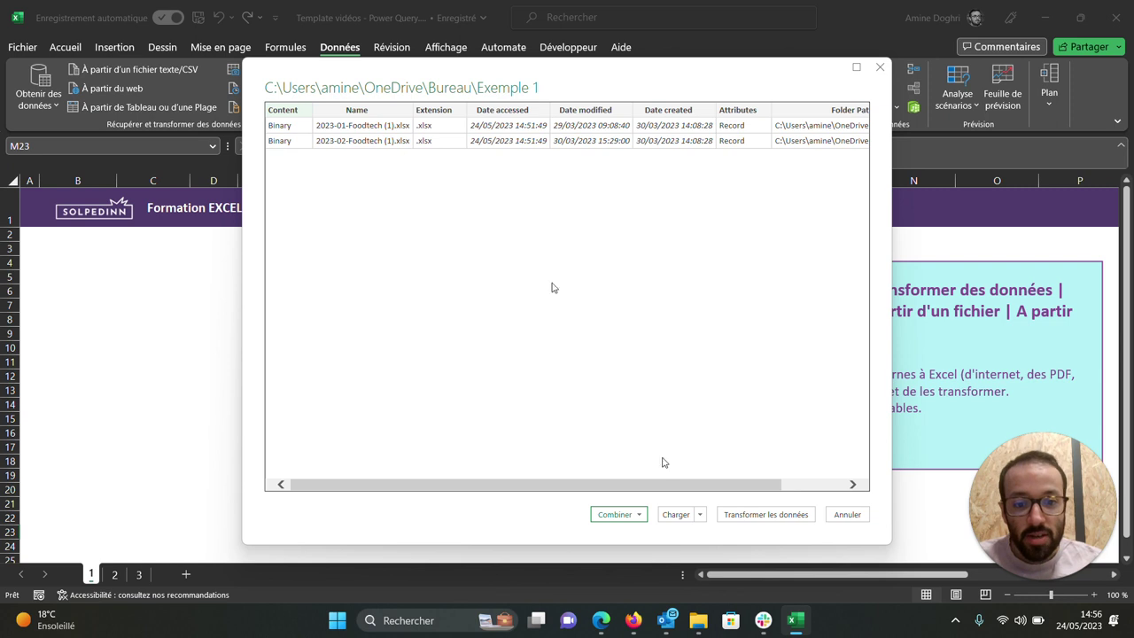
Combine and transform the files using 2023-01-Foodtech (1).xlsx as sample, extracting Tableau1
left_click(639, 515)
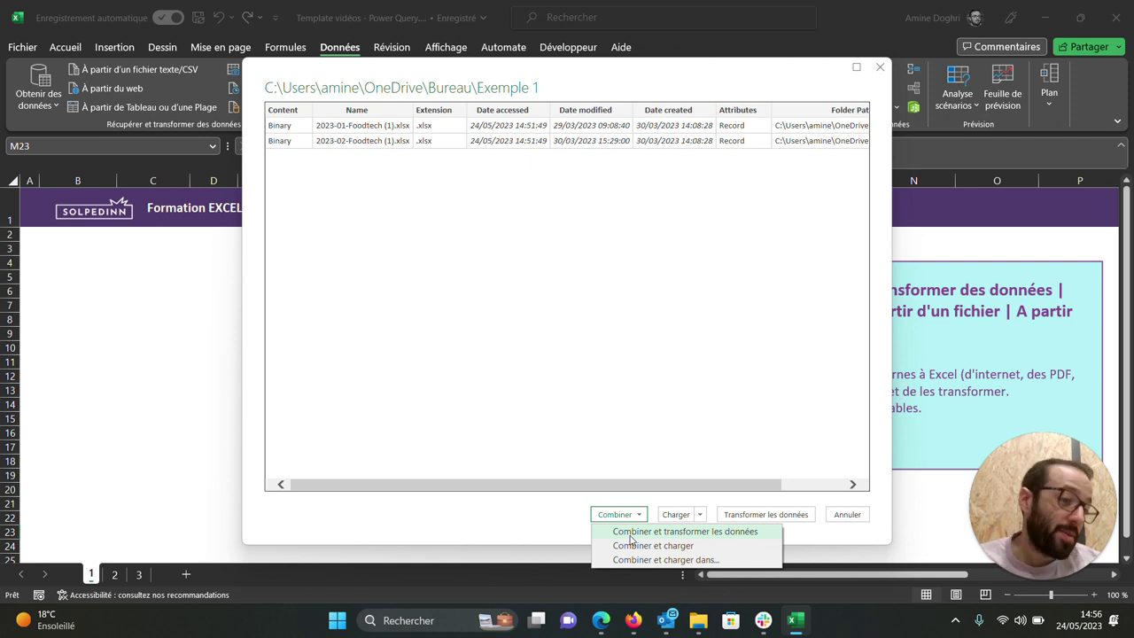
left_click(630, 535)
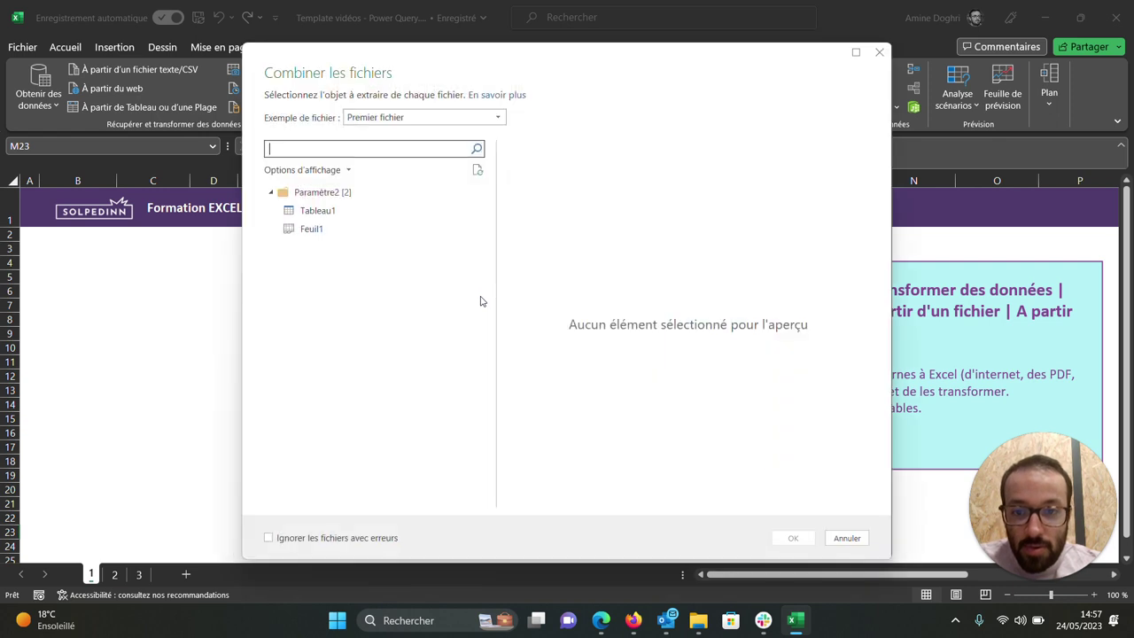
left_click(498, 117)
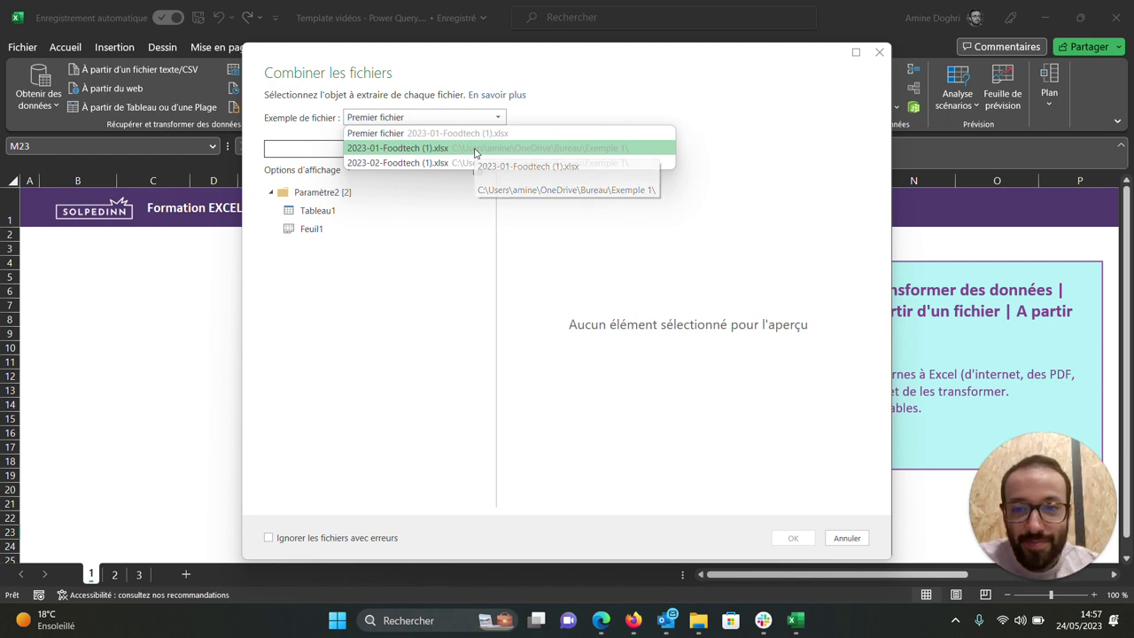
left_click(475, 149)
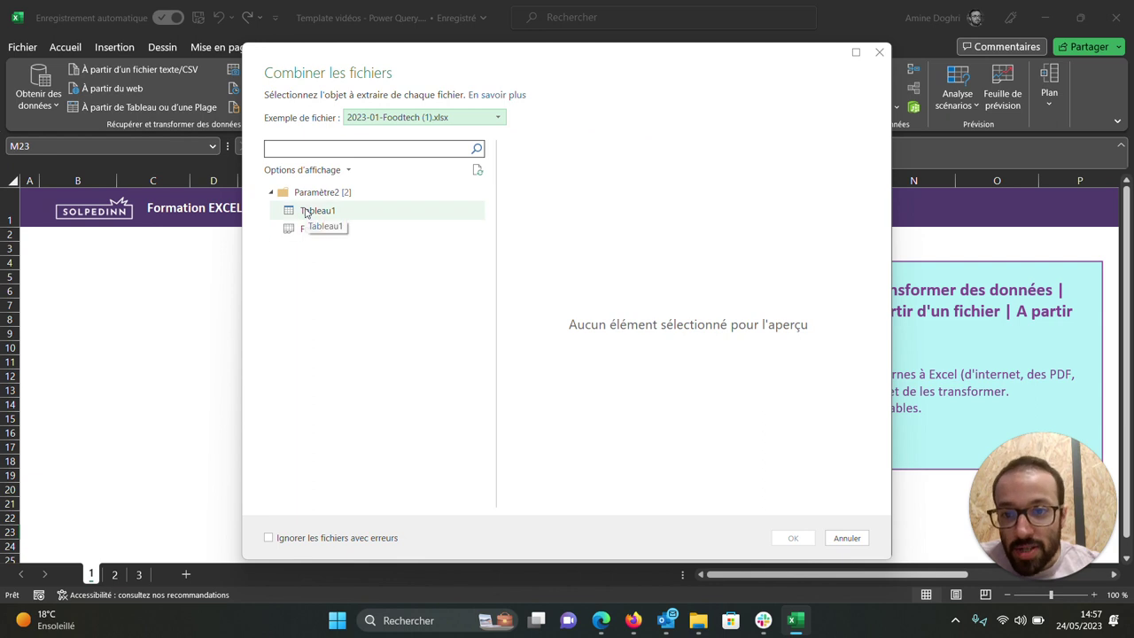
left_click(308, 213)
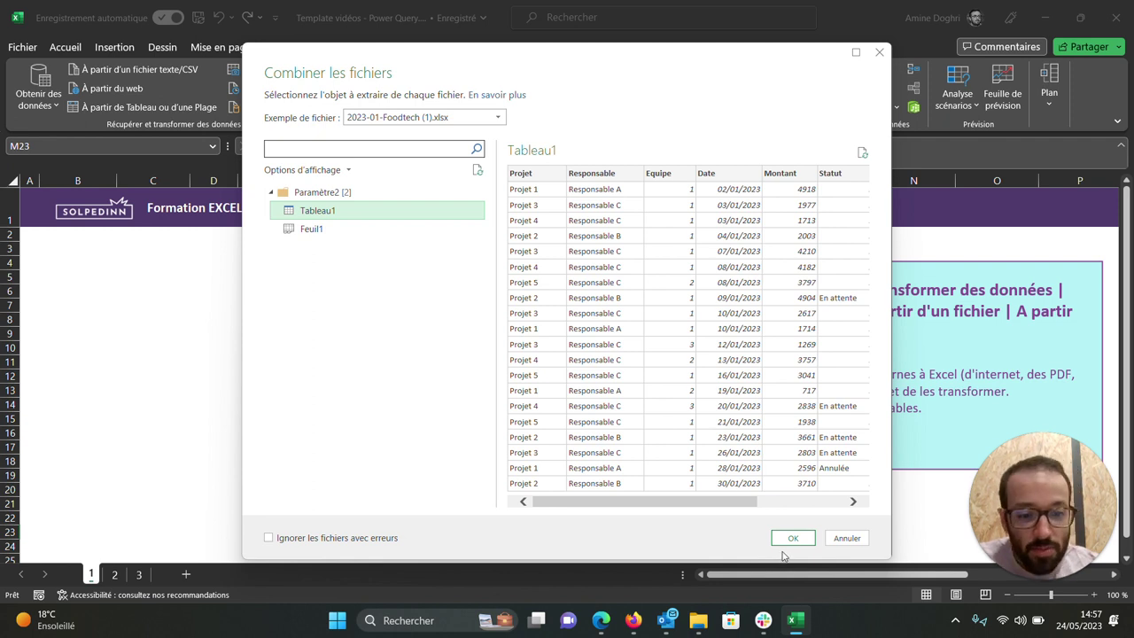
left_click(787, 538)
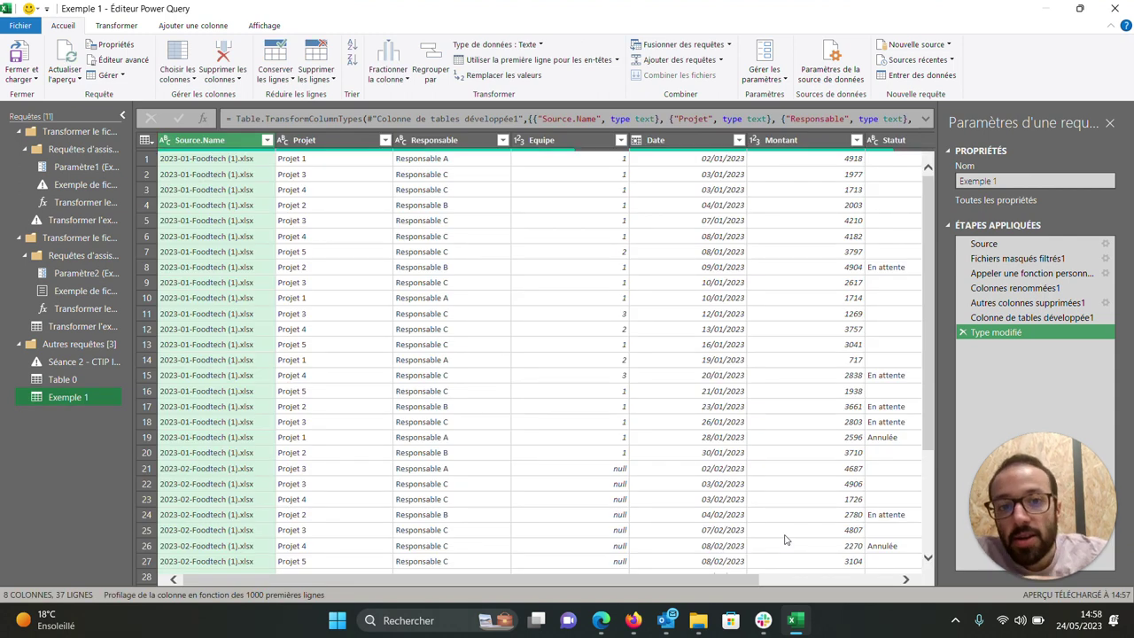
scroll(732, 416, "right", 5)
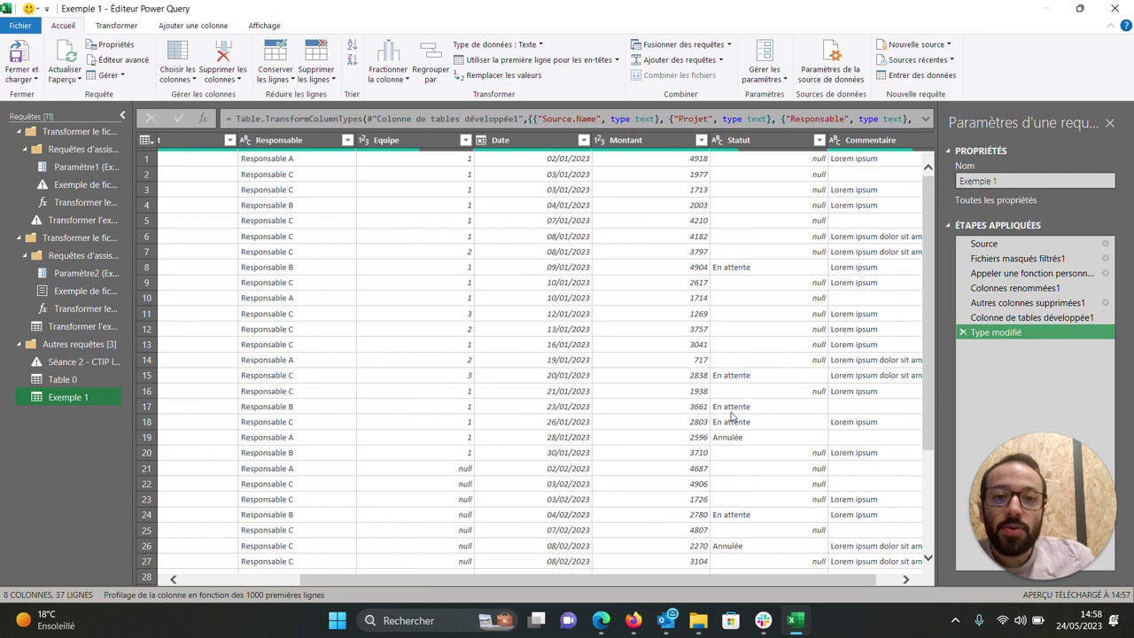
scroll(217, 174, "left", 5)
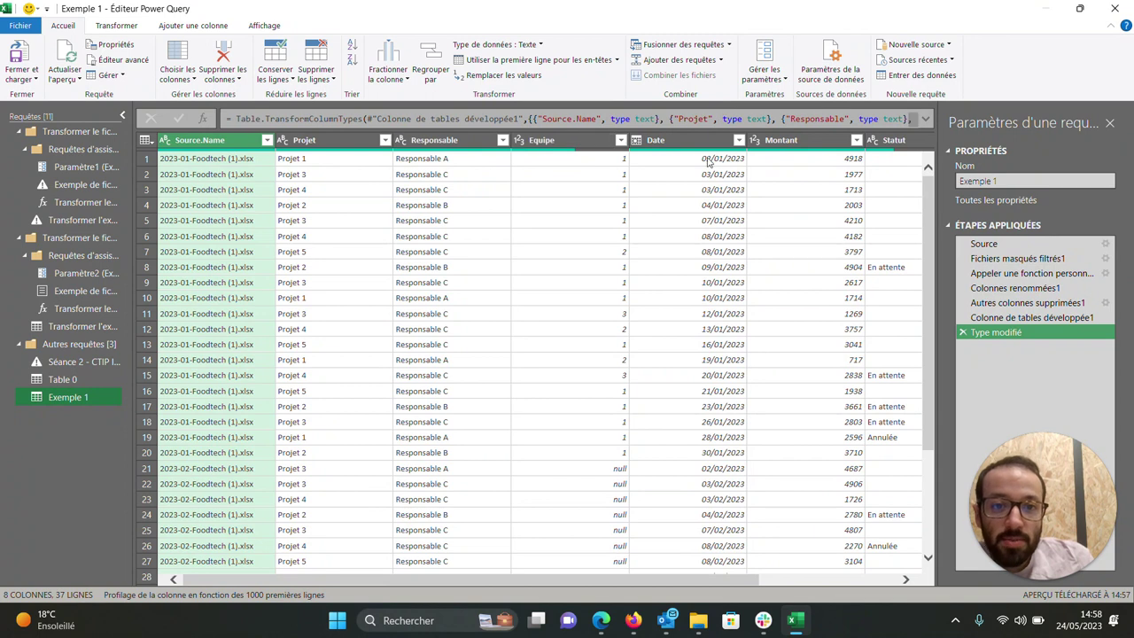
scroll(706, 161, "right", 3)
scroll(707, 162, "left", 3)
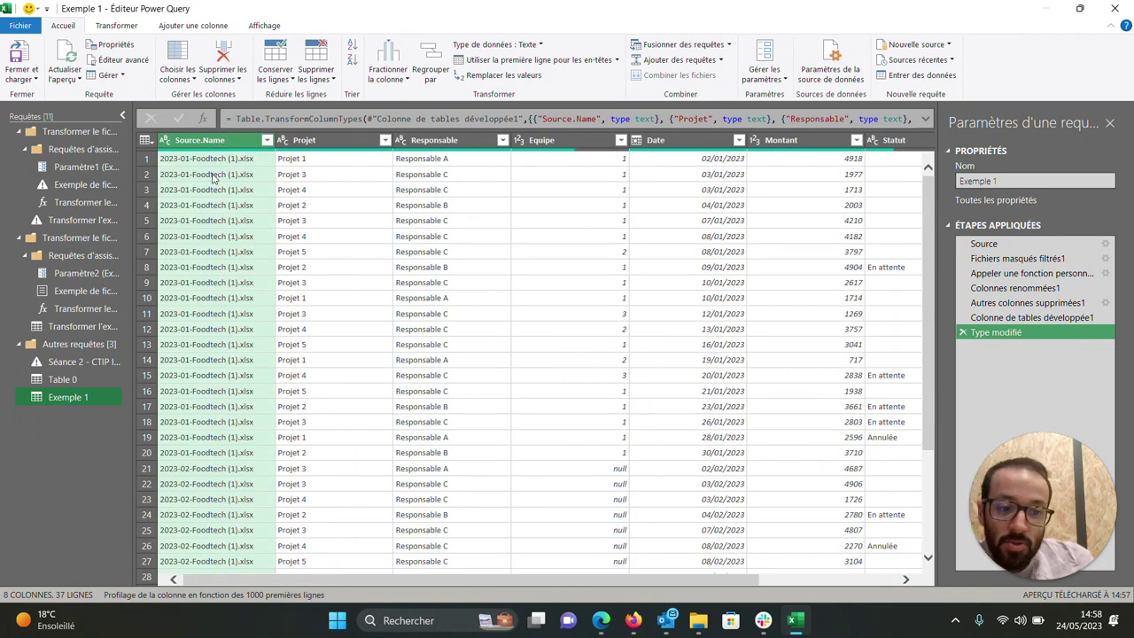
scroll(215, 176, "down", 3)
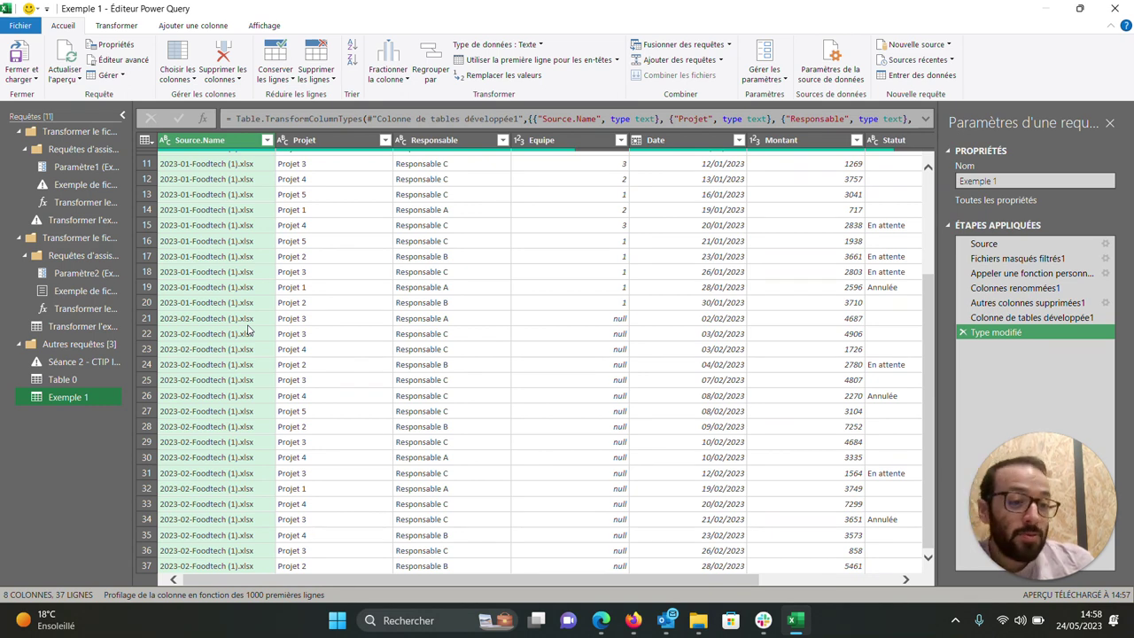
scroll(249, 329, "up", 4)
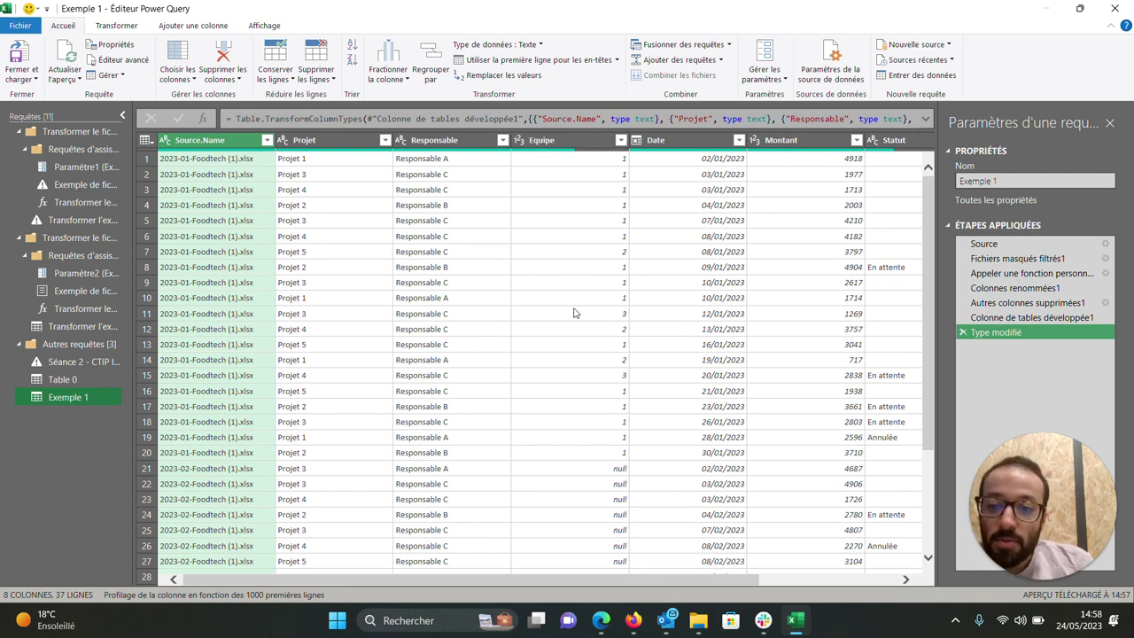
scroll(575, 316, "right", 4)
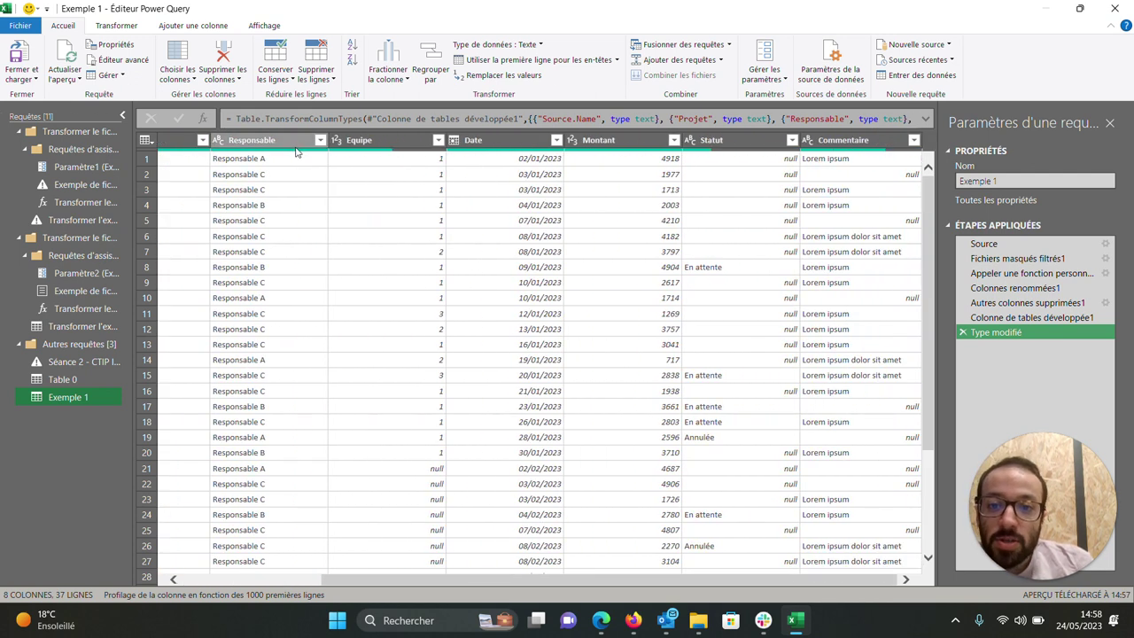
scroll(437, 470, "down", 2)
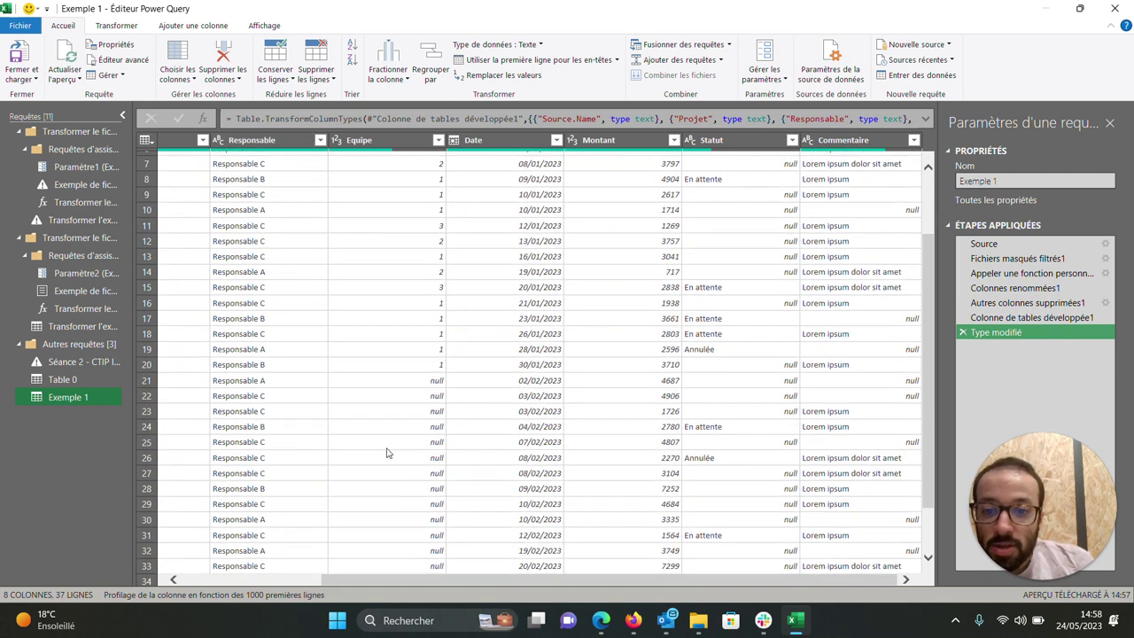
scroll(405, 357, "up", 2)
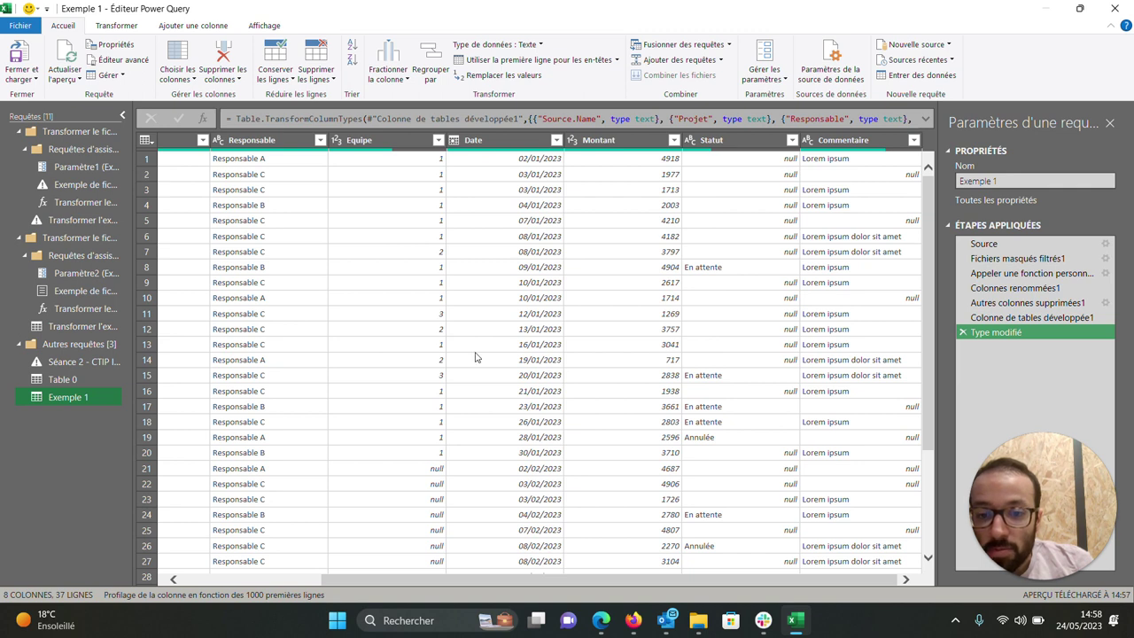
Remove the Equipe column from the query
left_click(407, 140)
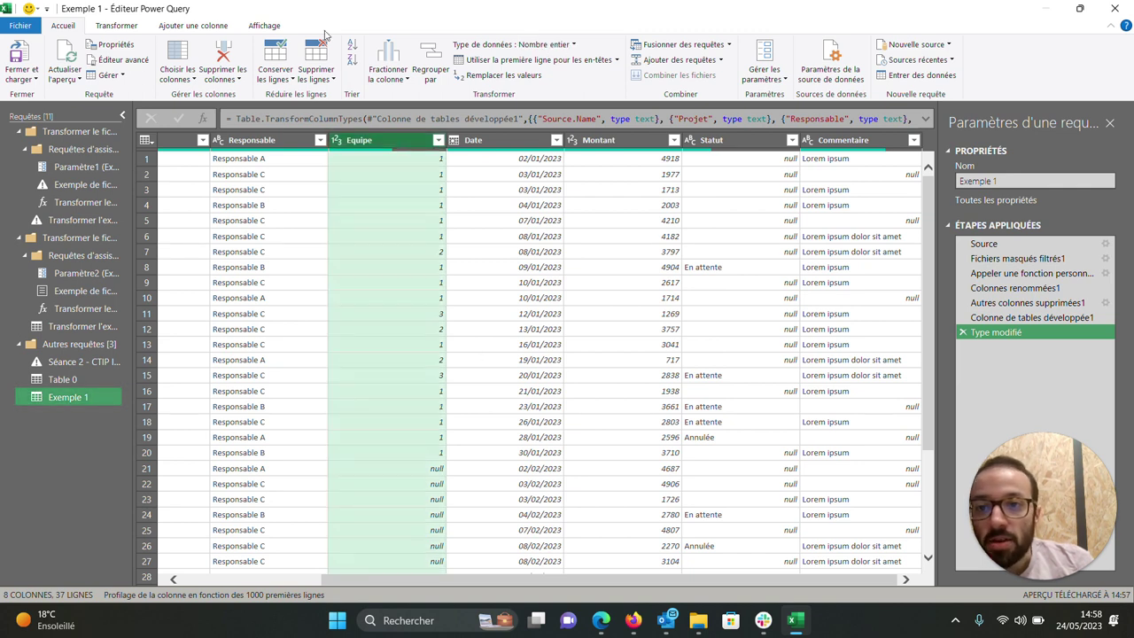
left_click(225, 53)
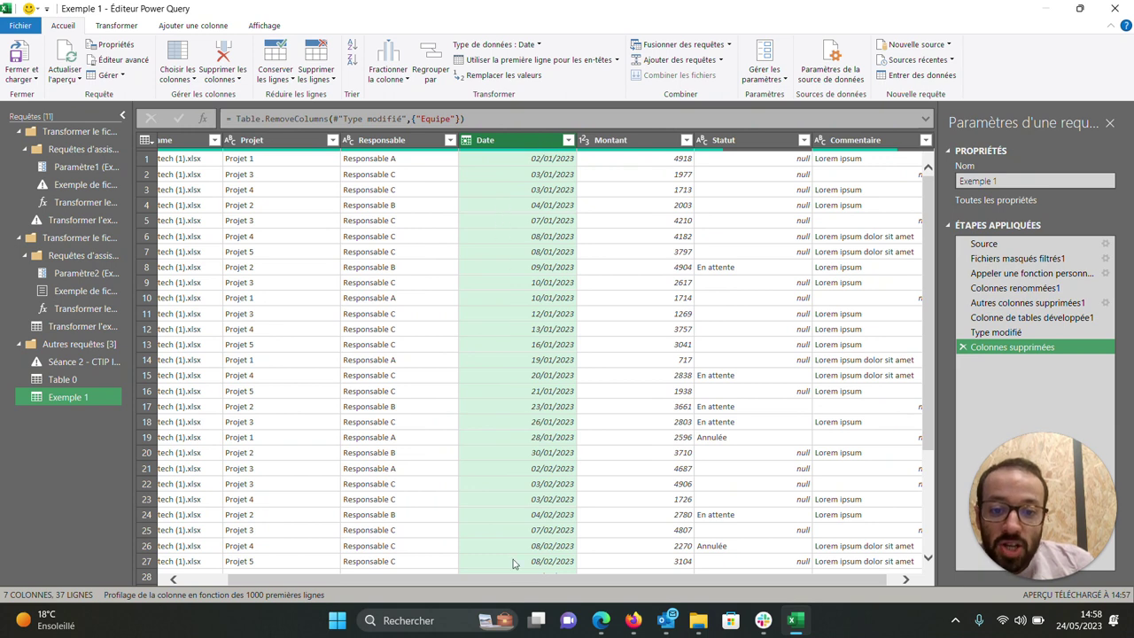
scroll(535, 568, "left", 1)
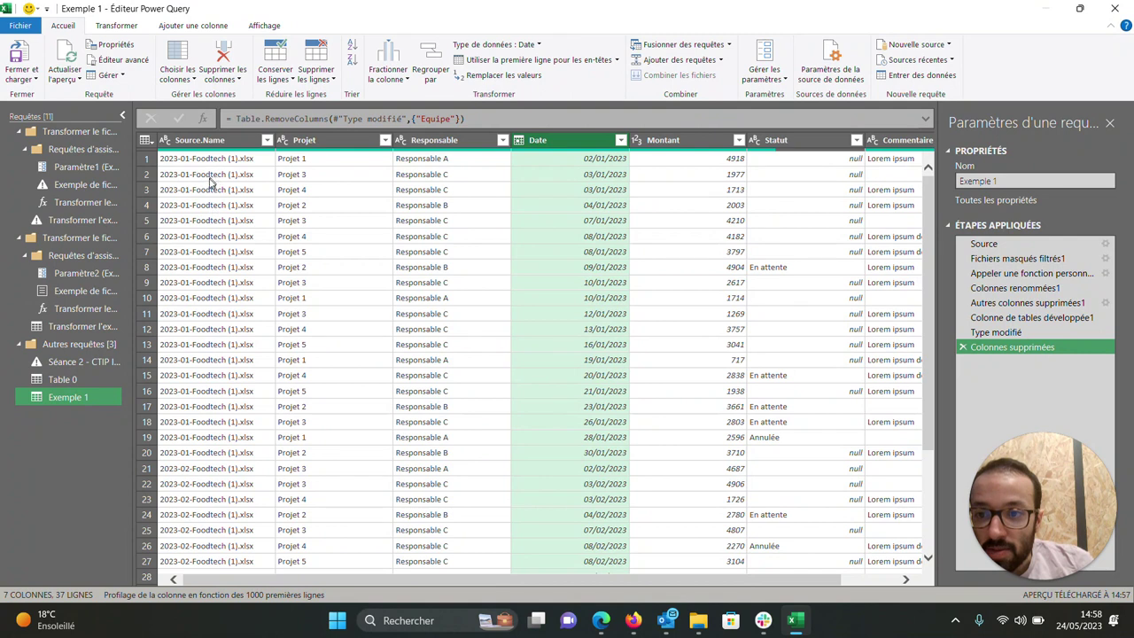
left_click(502, 75)
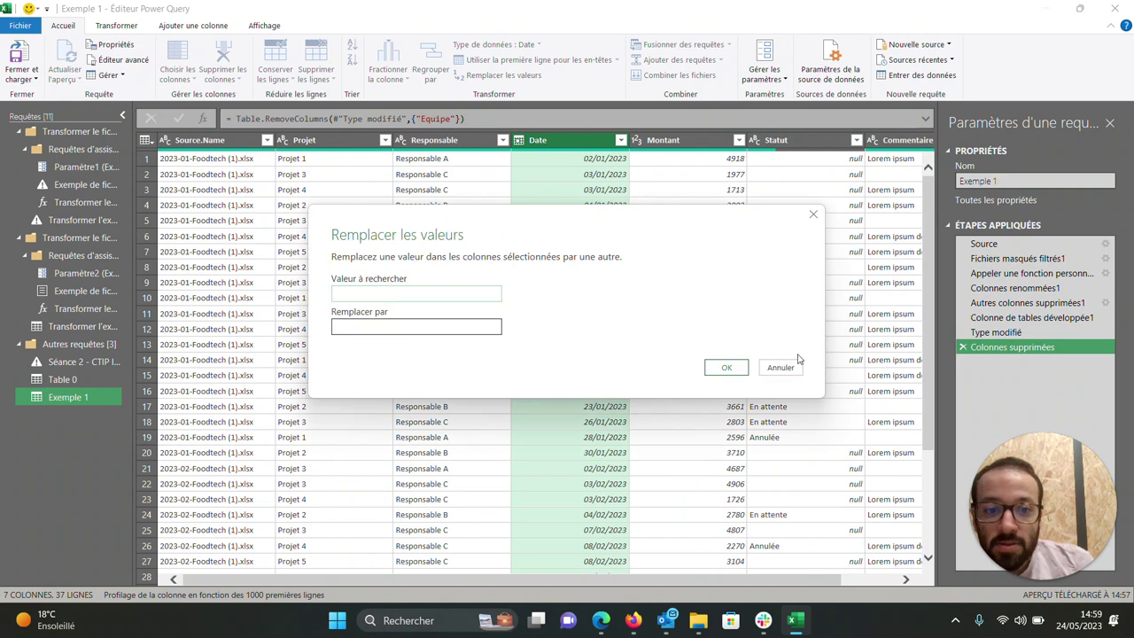
left_click(781, 369)
Replace the 2023-01- and 2023-02- prefixes in Source.Name with nothing
left_click(216, 140)
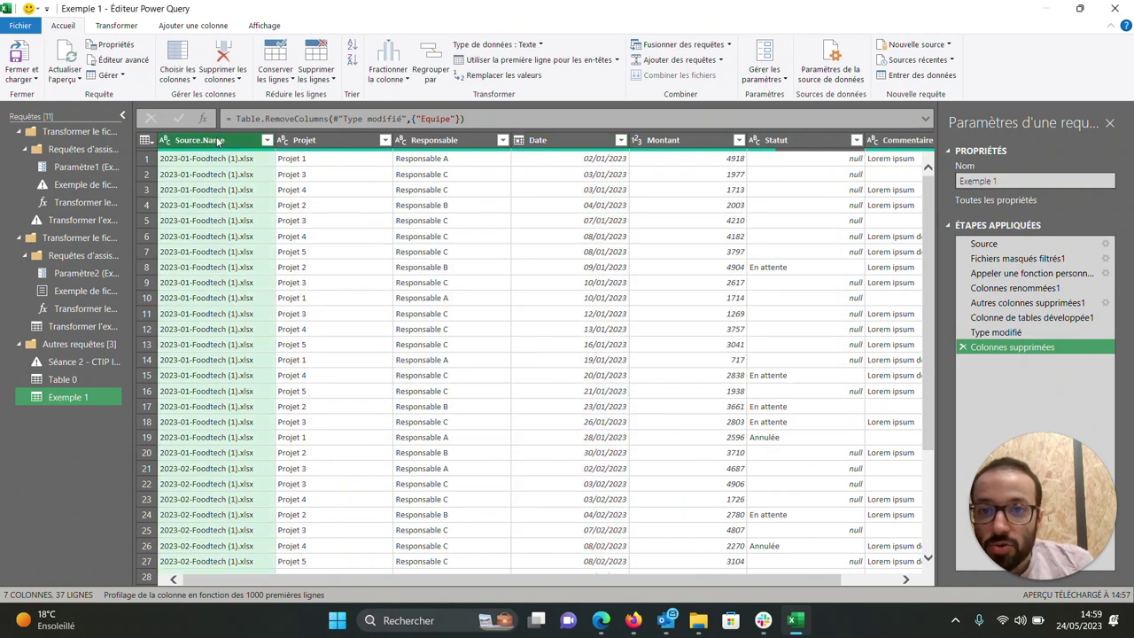
left_click(503, 78)
type("23")
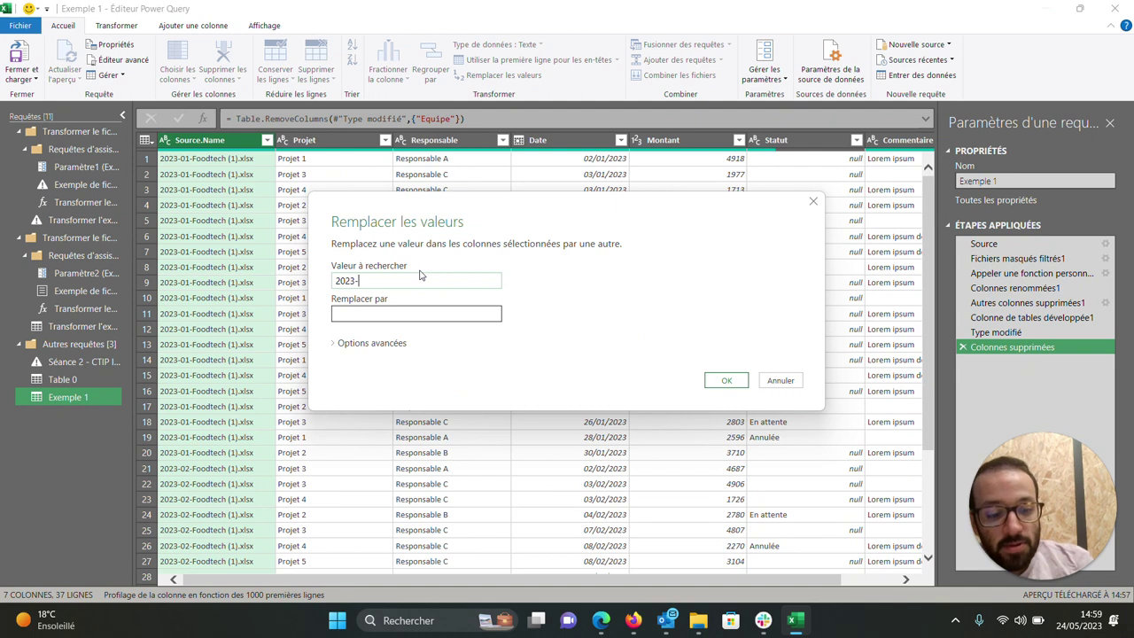
type("-")
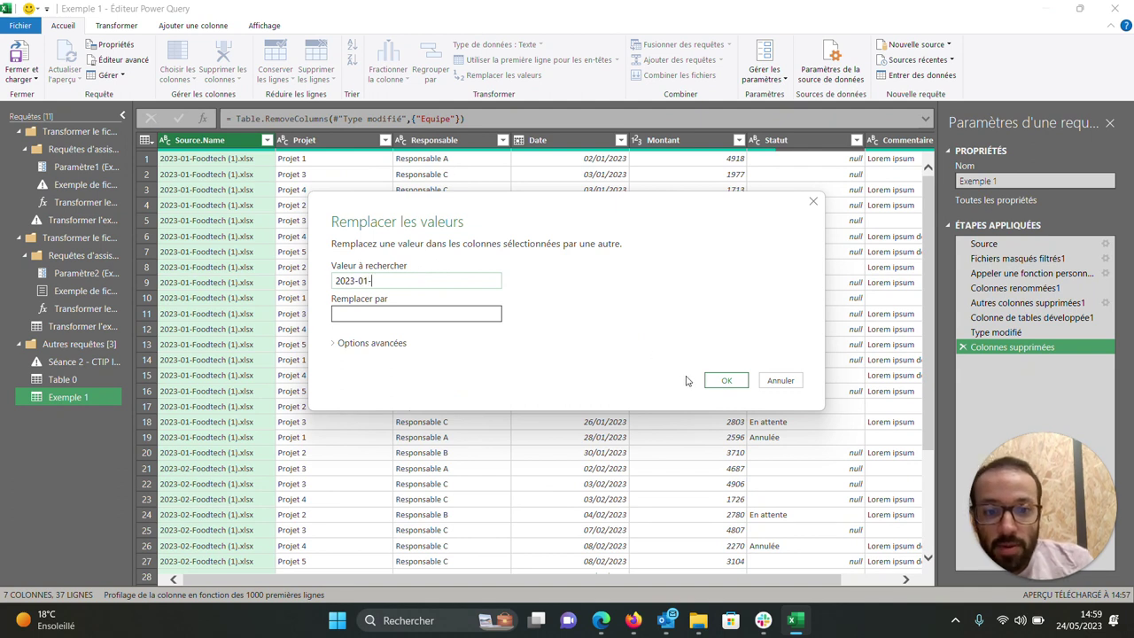
left_click(726, 380)
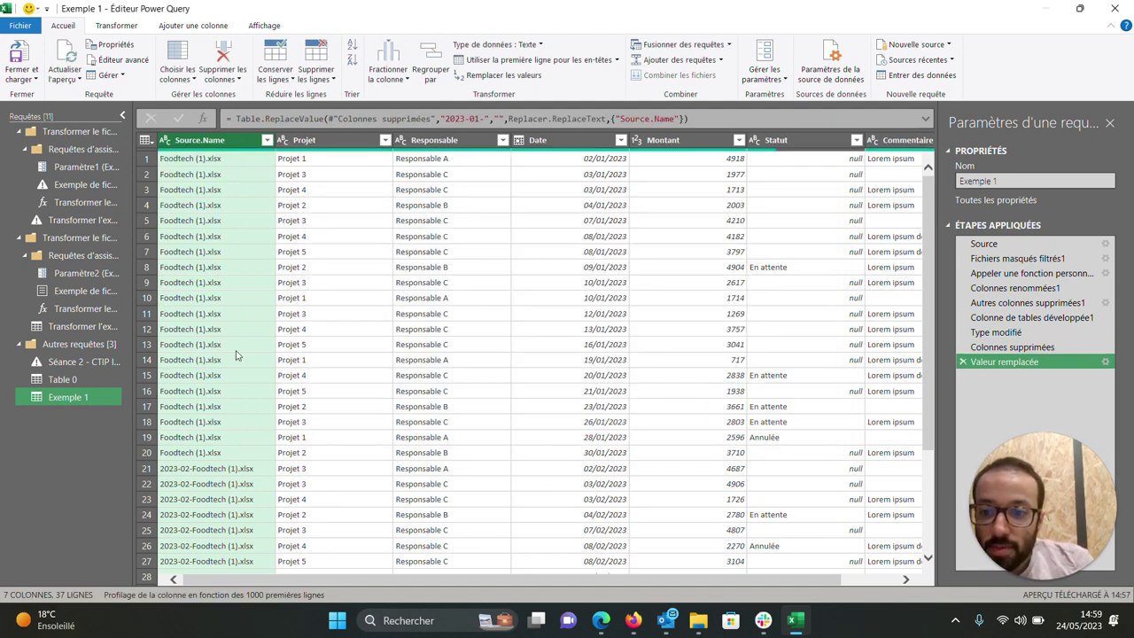
left_click(496, 75)
type("2023-02-")
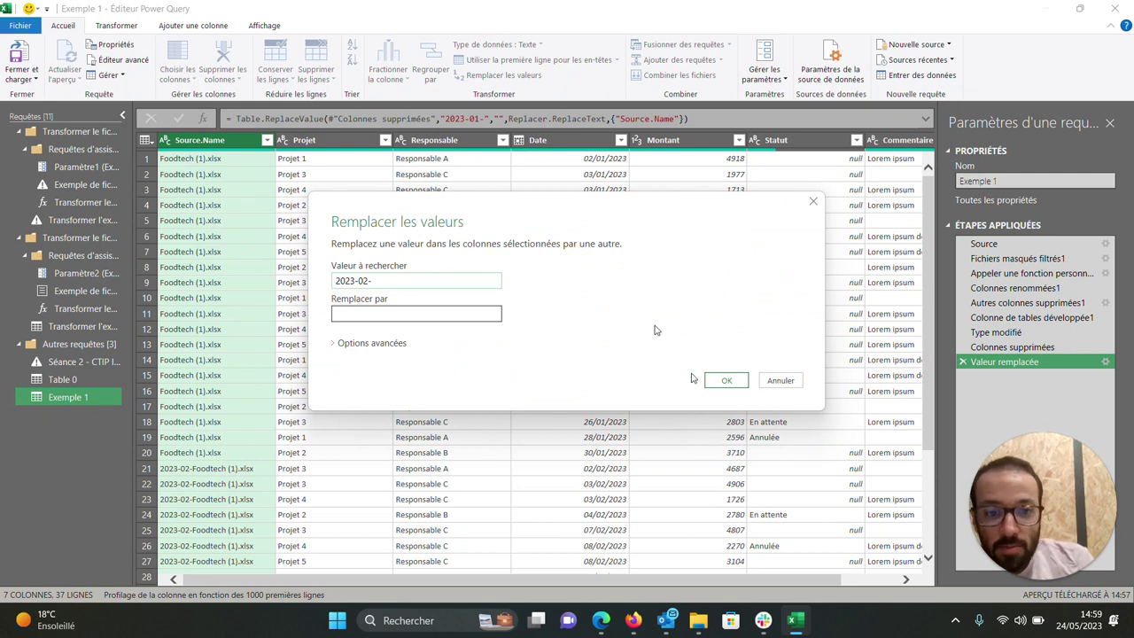
left_click(726, 380)
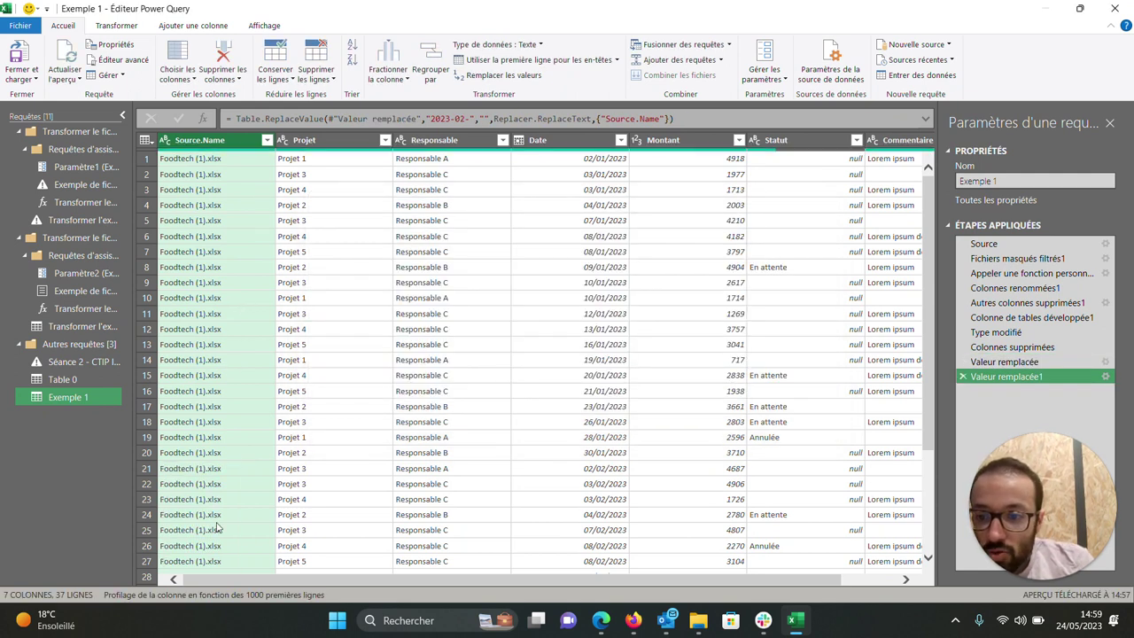
Strip the .xlsx extension from Source.Name so it reads Foodtech (1)
scroll(217, 528, "down", 3)
scroll(217, 528, "up", 3)
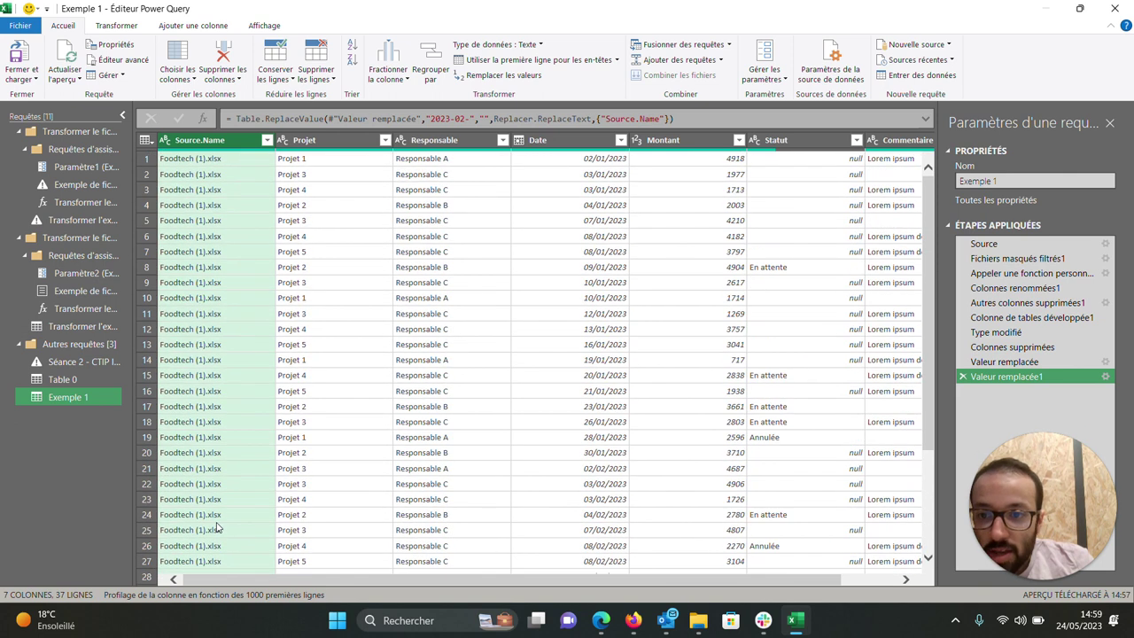
left_click(498, 75)
type(".xlsx")
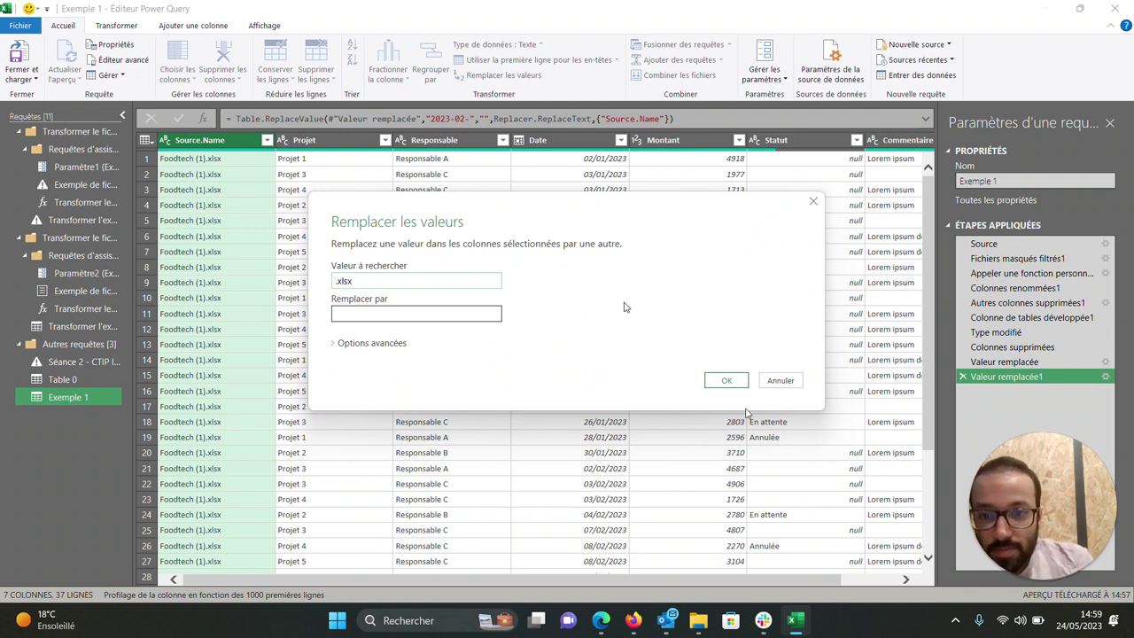
left_click(720, 384)
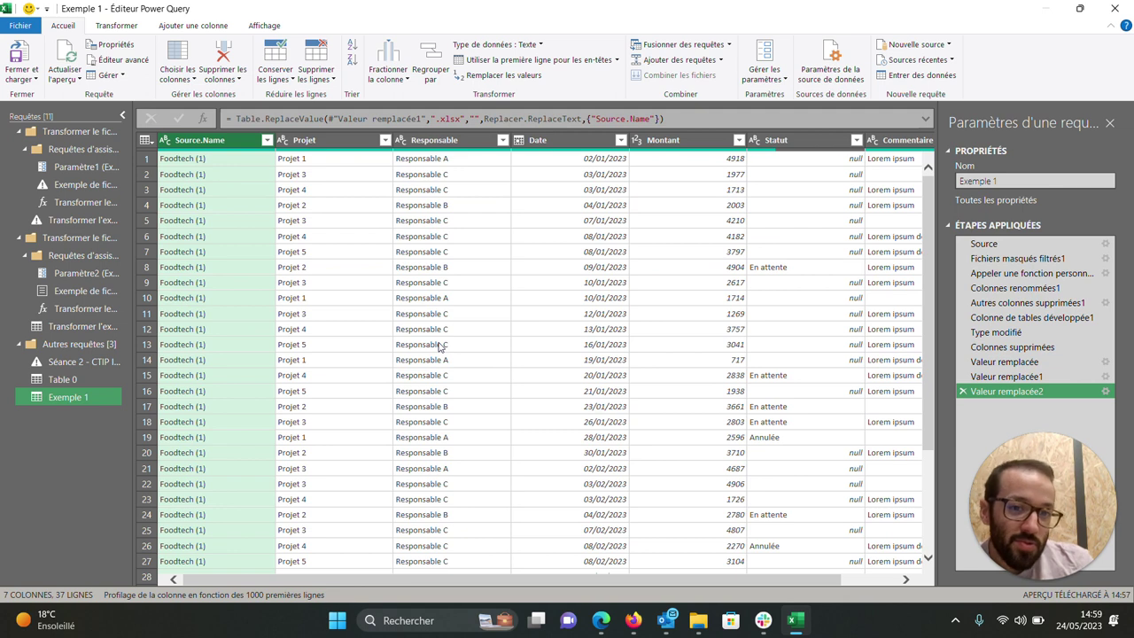
scroll(437, 348, "right", 2)
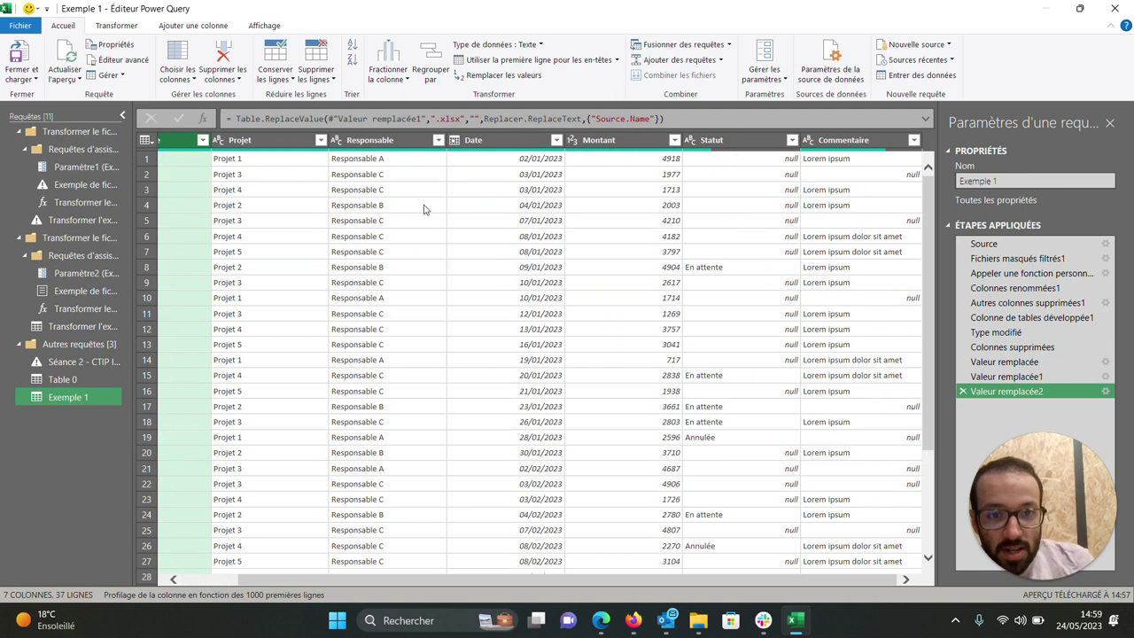
scroll(417, 265, "left", 2)
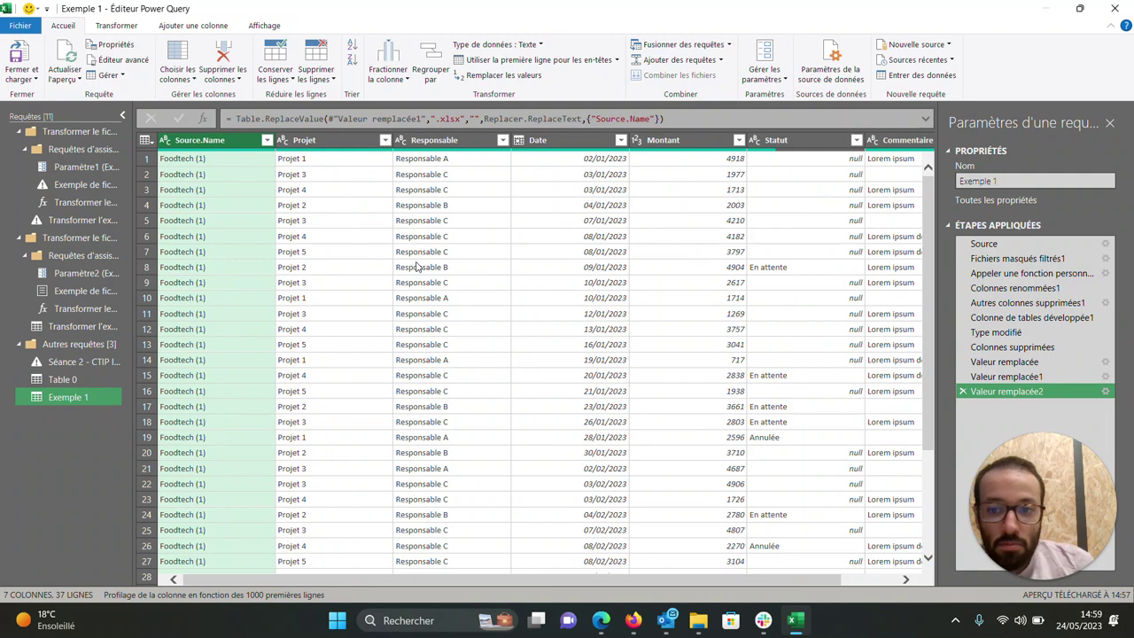
scroll(417, 265, "right", 2)
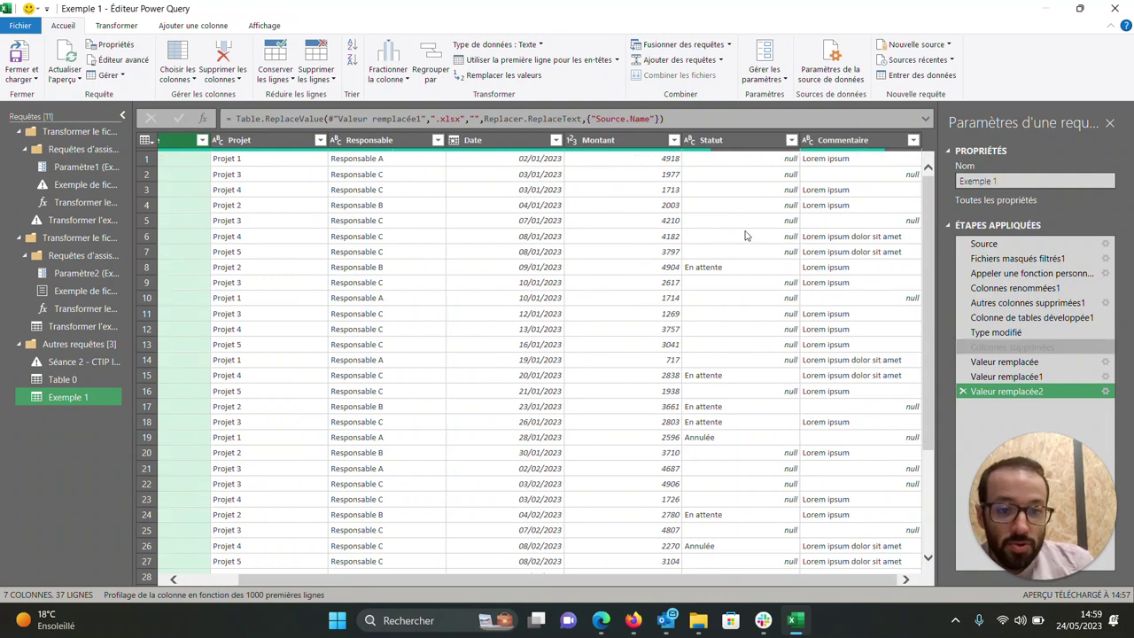
Filter Statut to exclude Annulée and En attente, keeping only empty-status rows
left_click(791, 141)
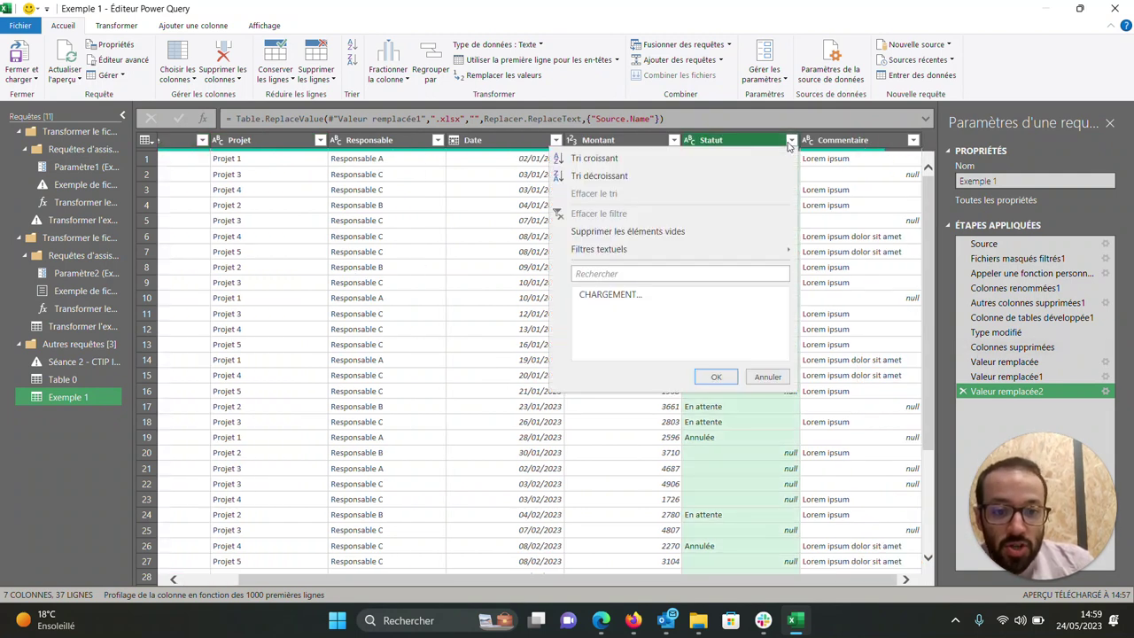
left_click(585, 326)
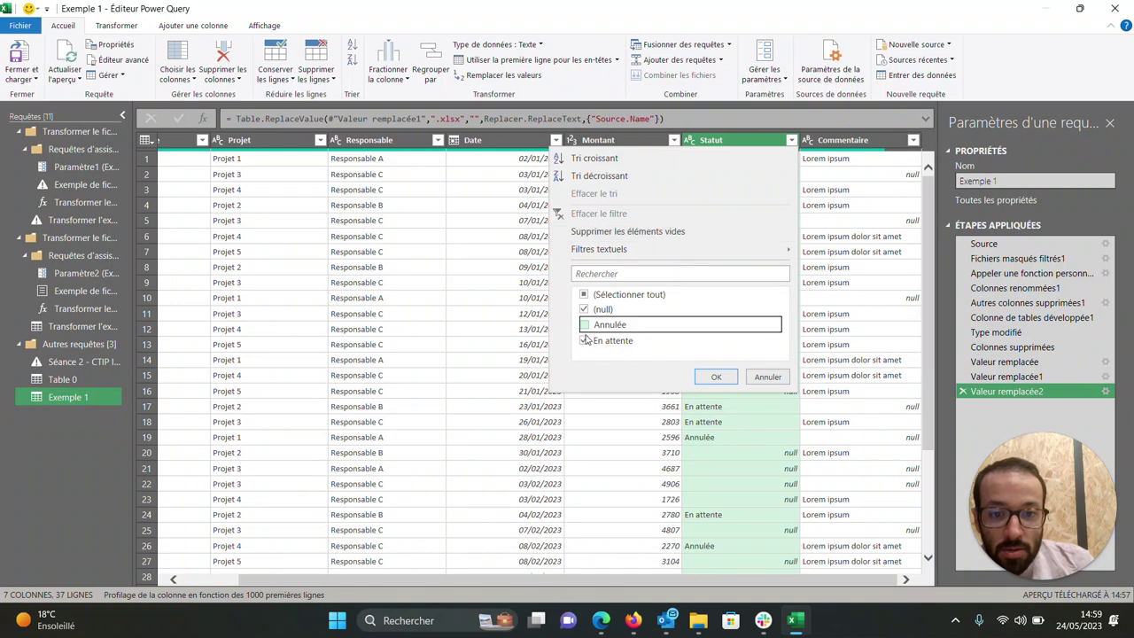
left_click(584, 341)
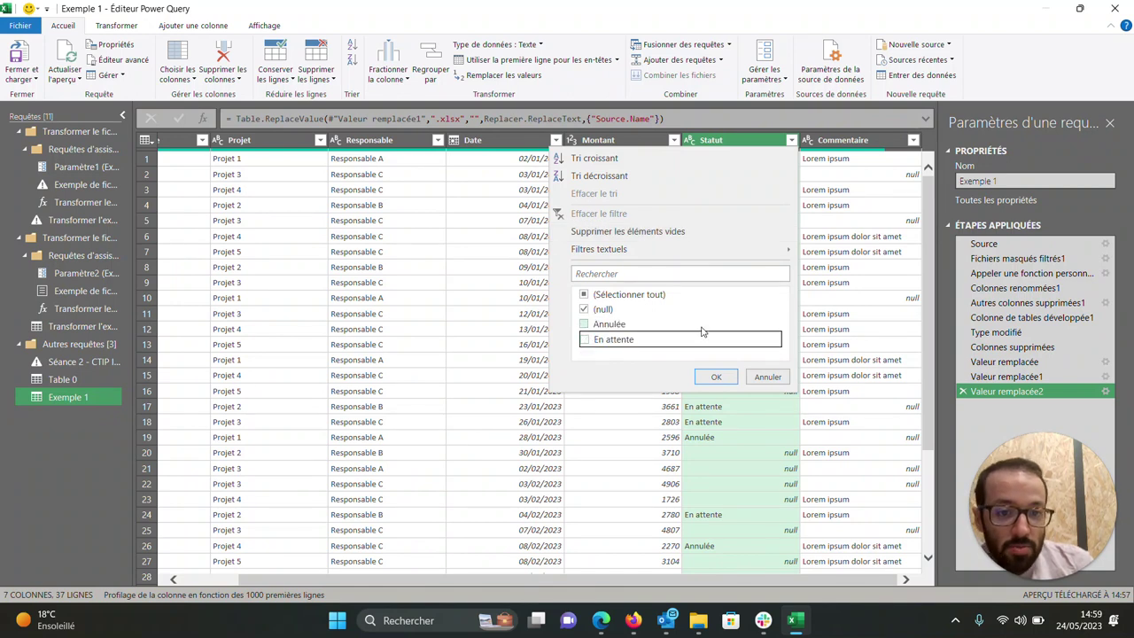
left_click(718, 378)
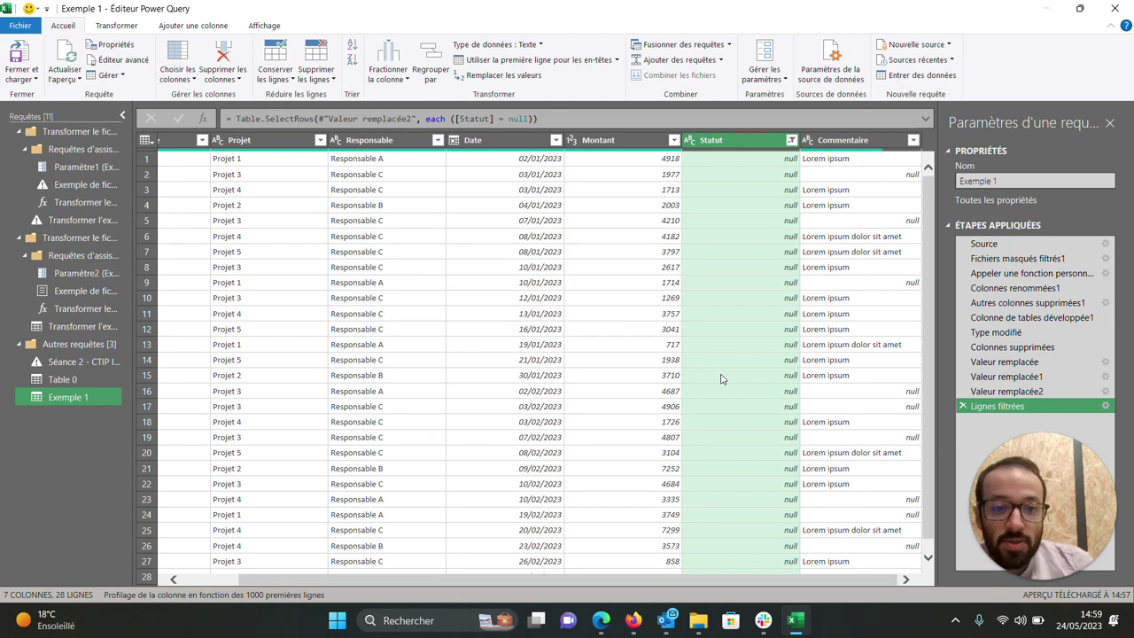
Use Fermer et charger dans… to leave the editor and choose the load destination
scroll(721, 378, "left", 1)
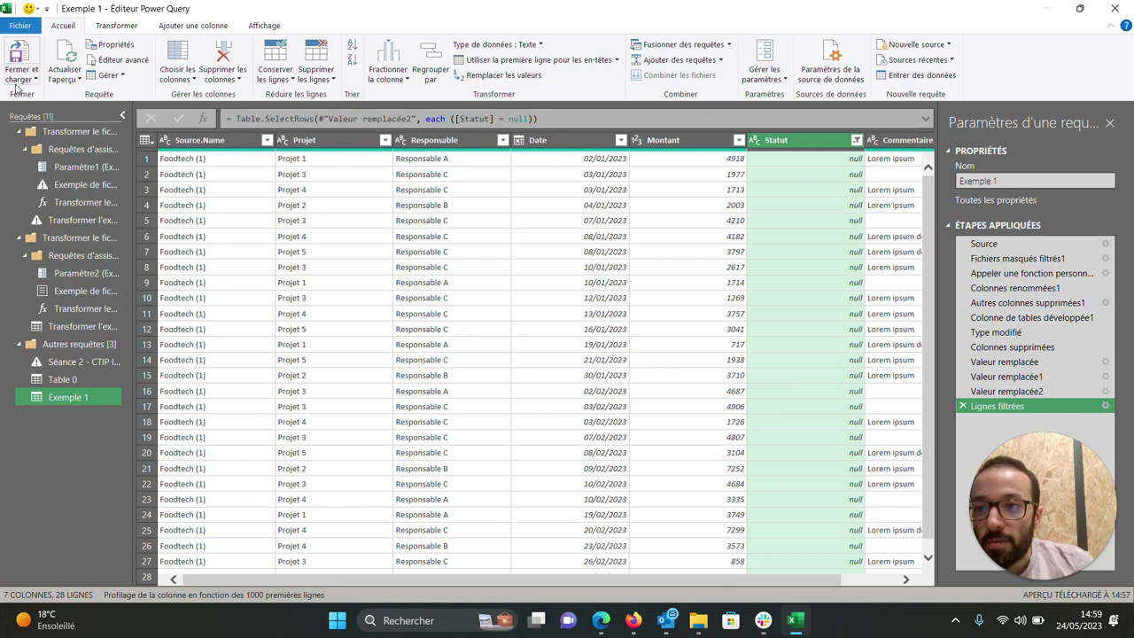
left_click(18, 78)
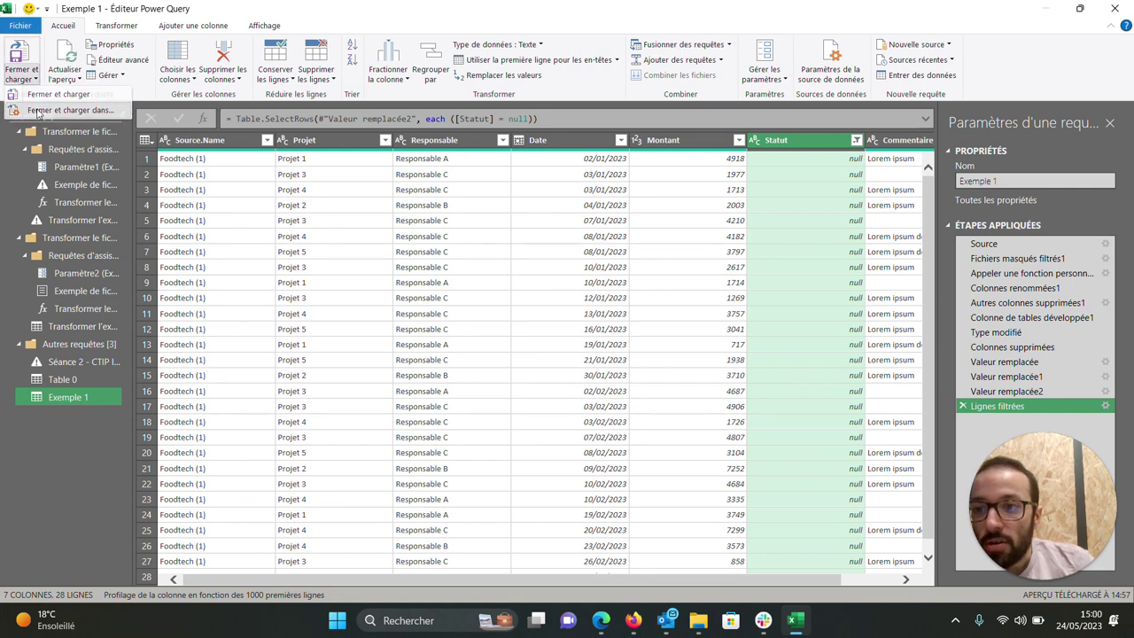
left_click(40, 111)
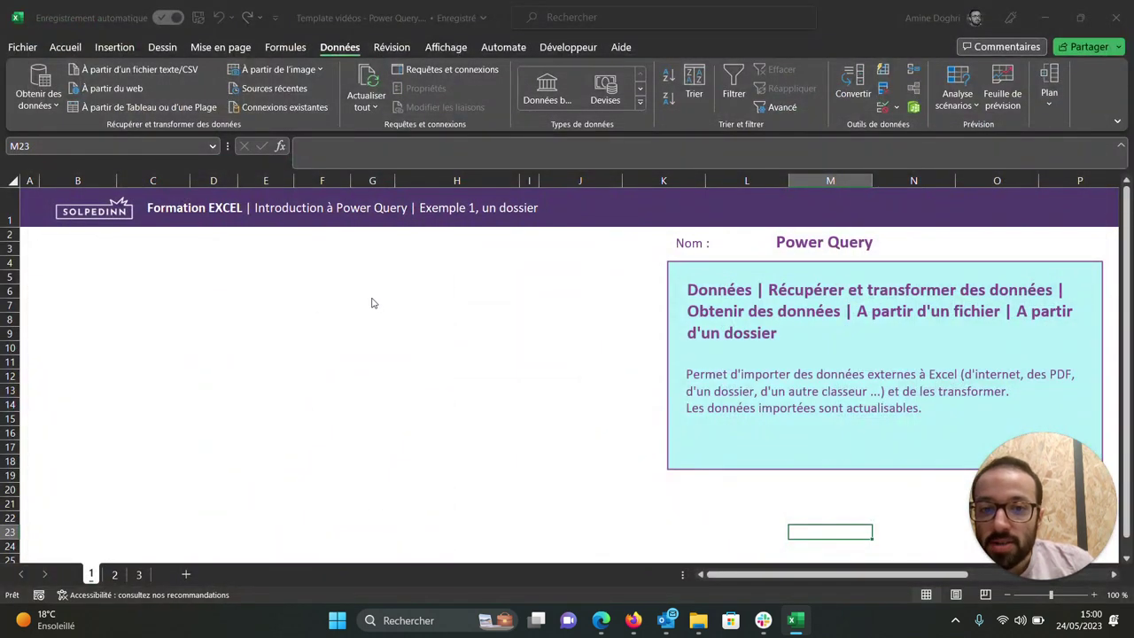
Load the Exemple 1 query as a table on the existing worksheet starting at cell B3
left_click(197, 202)
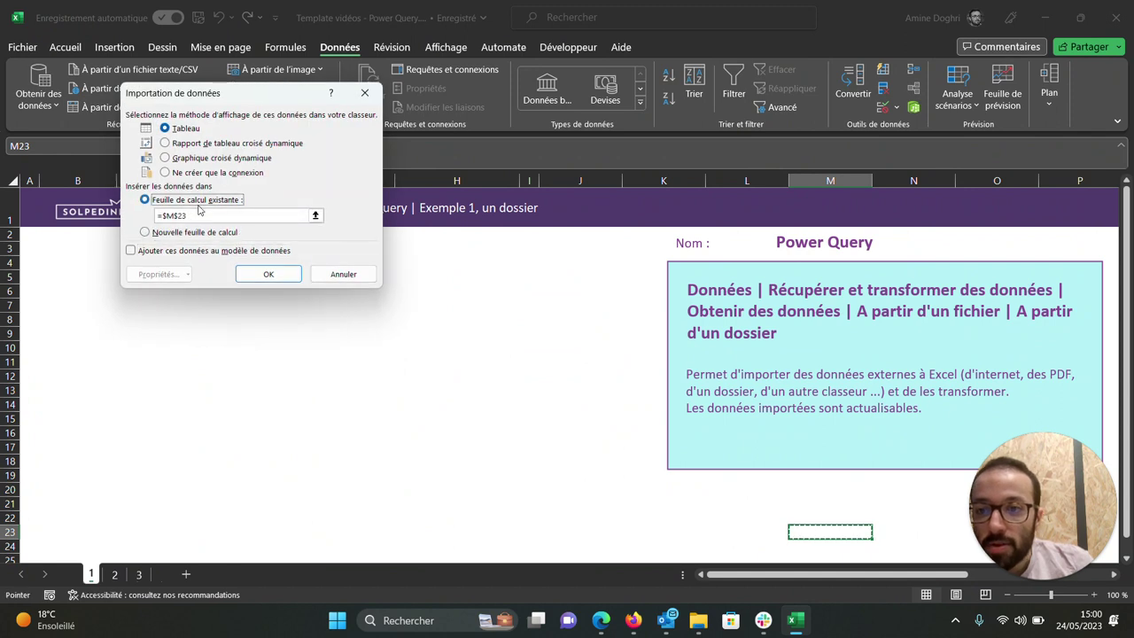
left_click(77, 248)
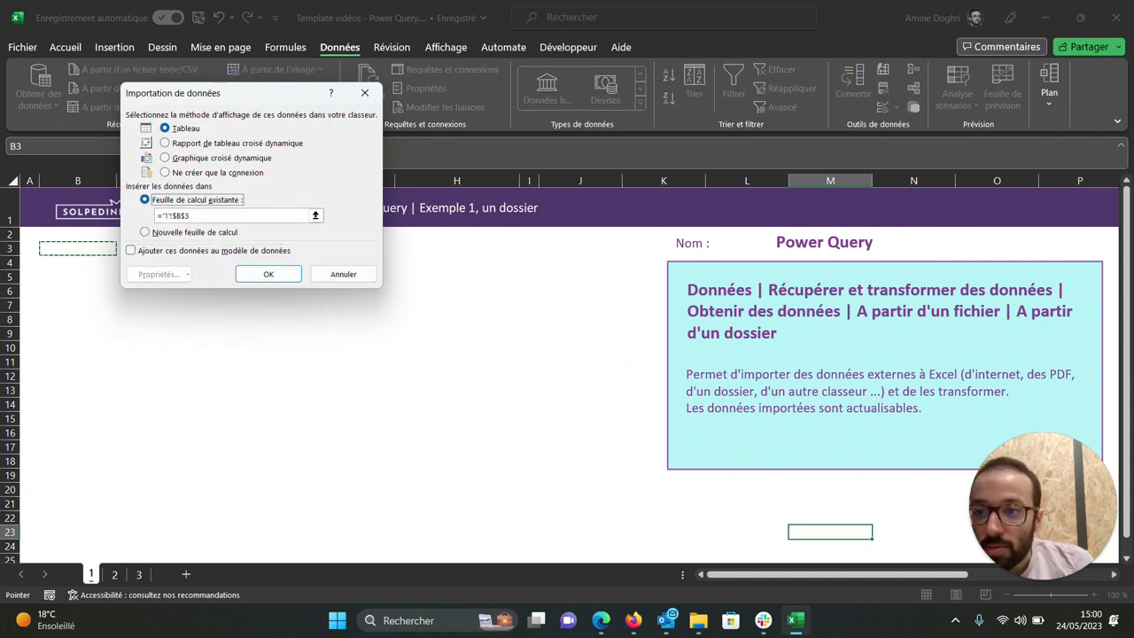
left_click(287, 276)
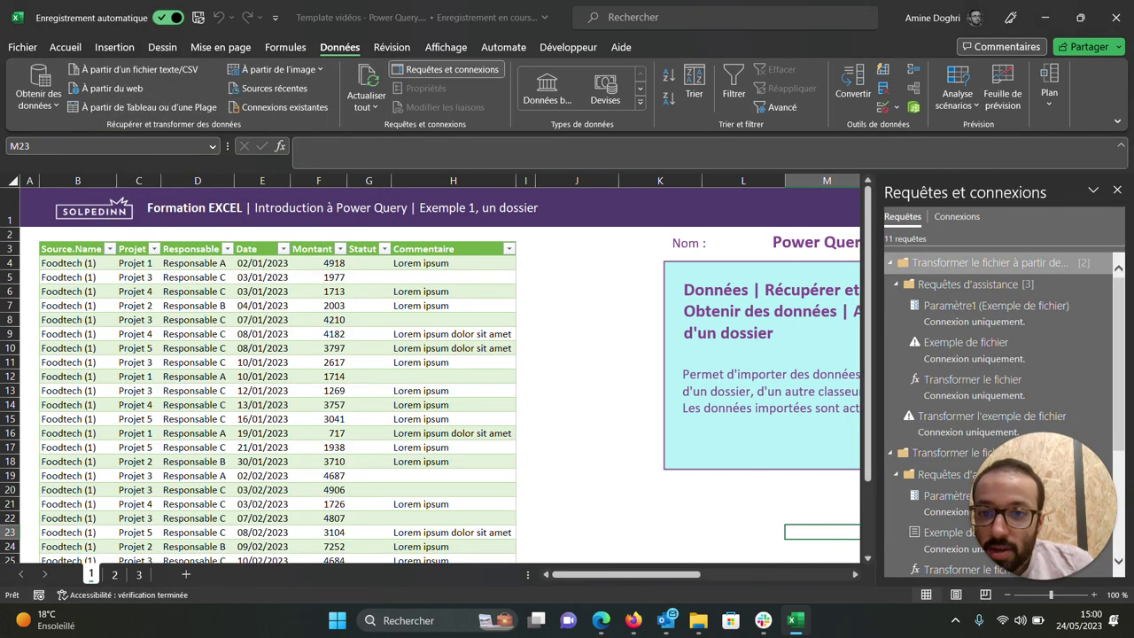
scroll(430, 376, "down", 1)
scroll(430, 374, "up", 1)
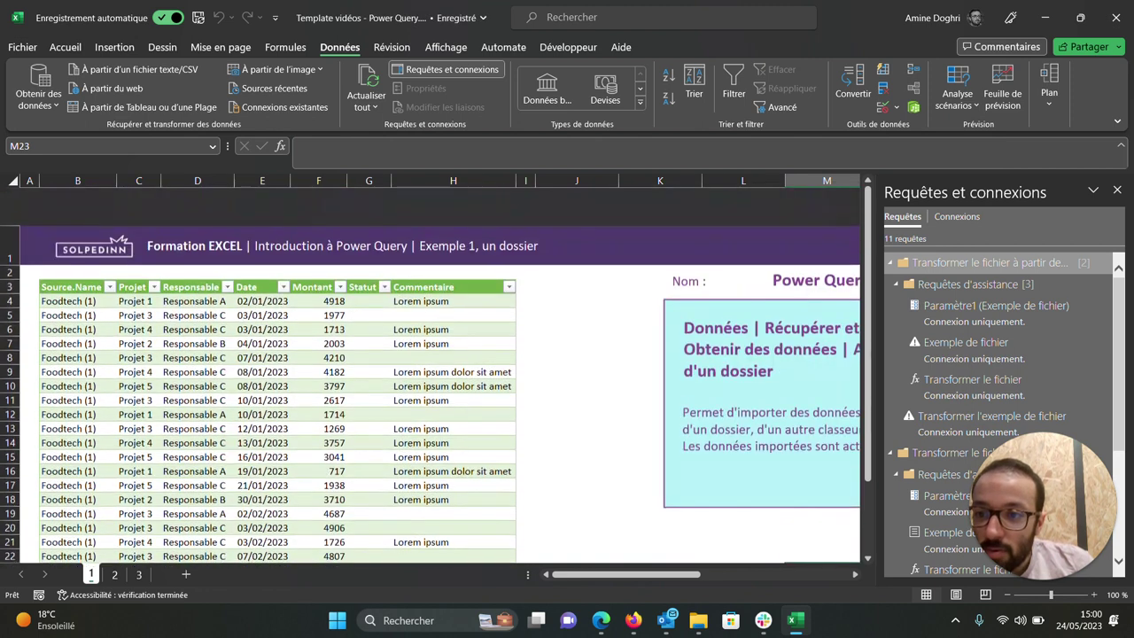
scroll(431, 376, "down", 8)
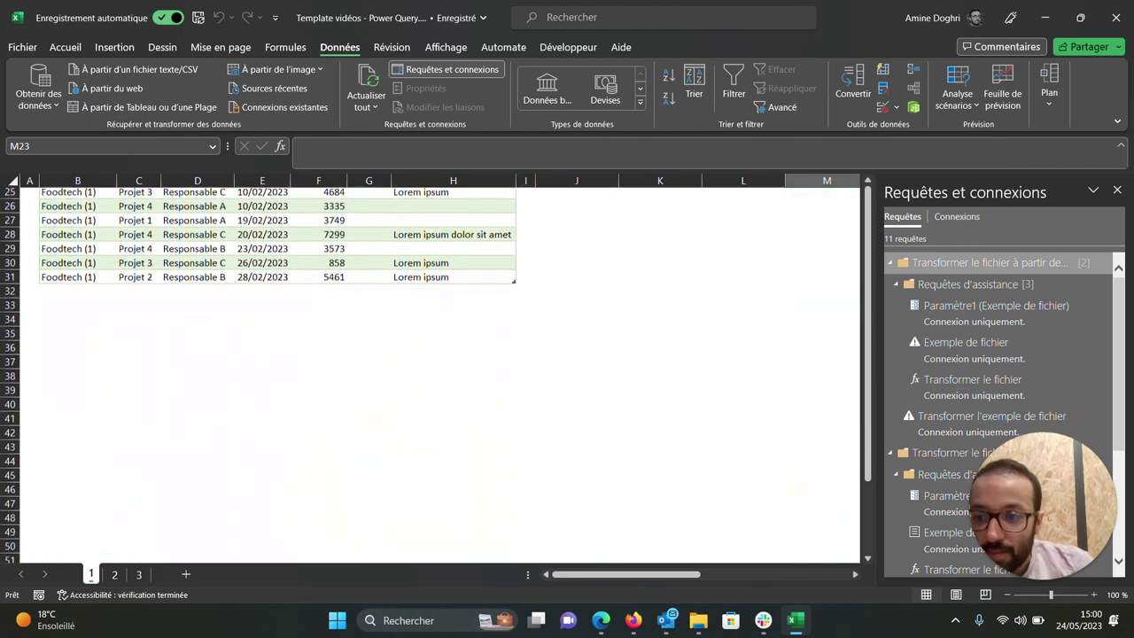
Cut the 2023-03-Fintech and 2023-03-Medtech workbooks from the desktop
mouse_move(697, 620)
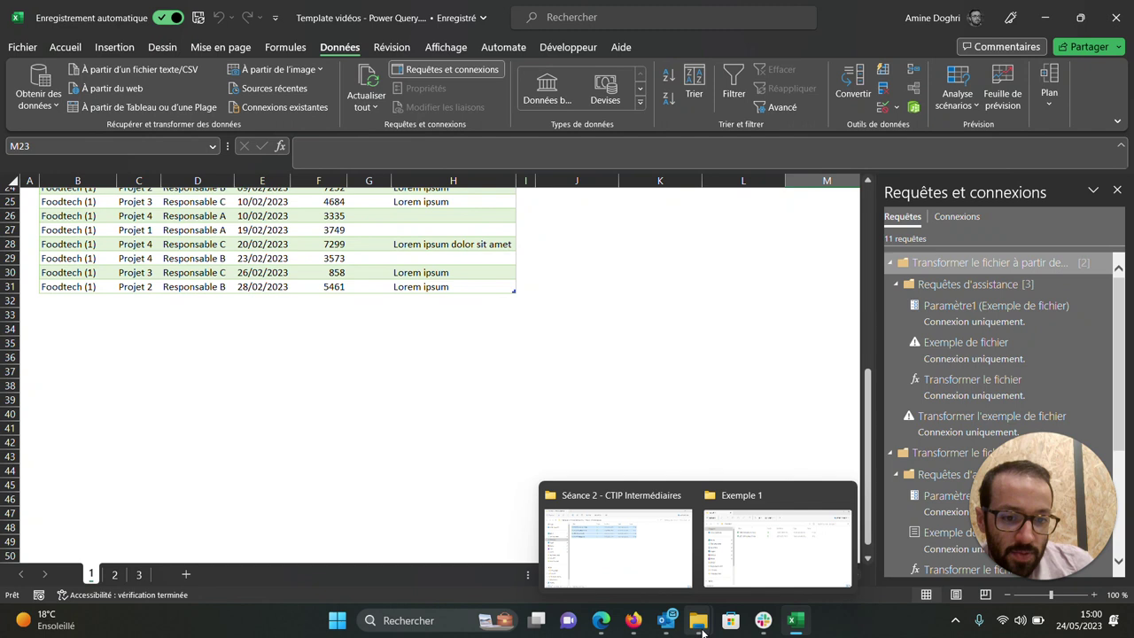
mouse_move(753, 571)
mouse_move(638, 568)
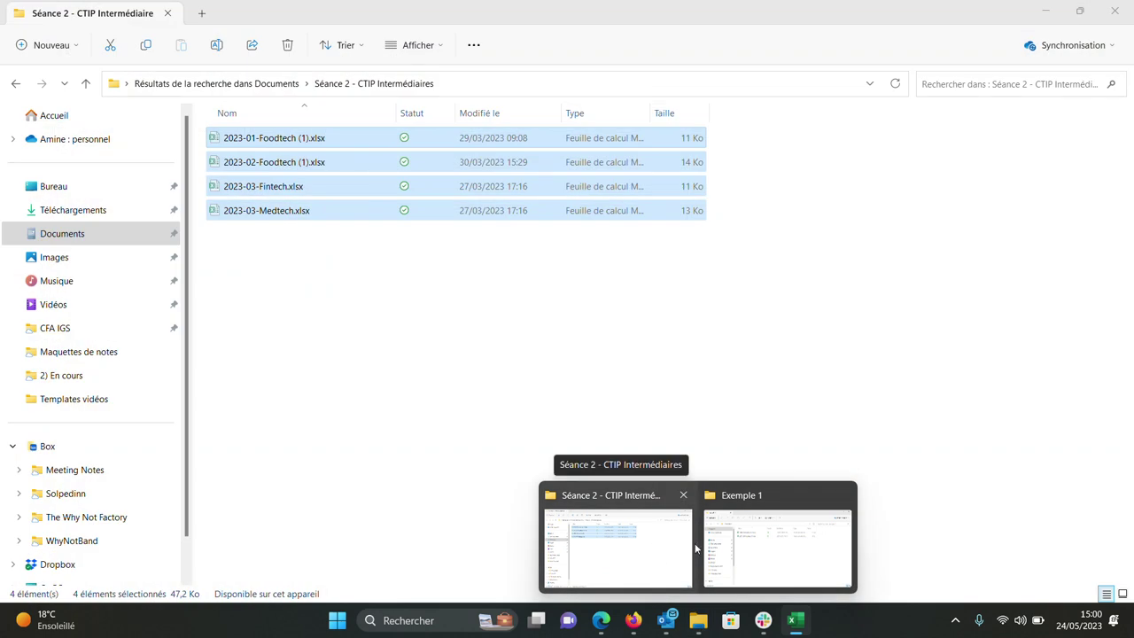
mouse_move(712, 544)
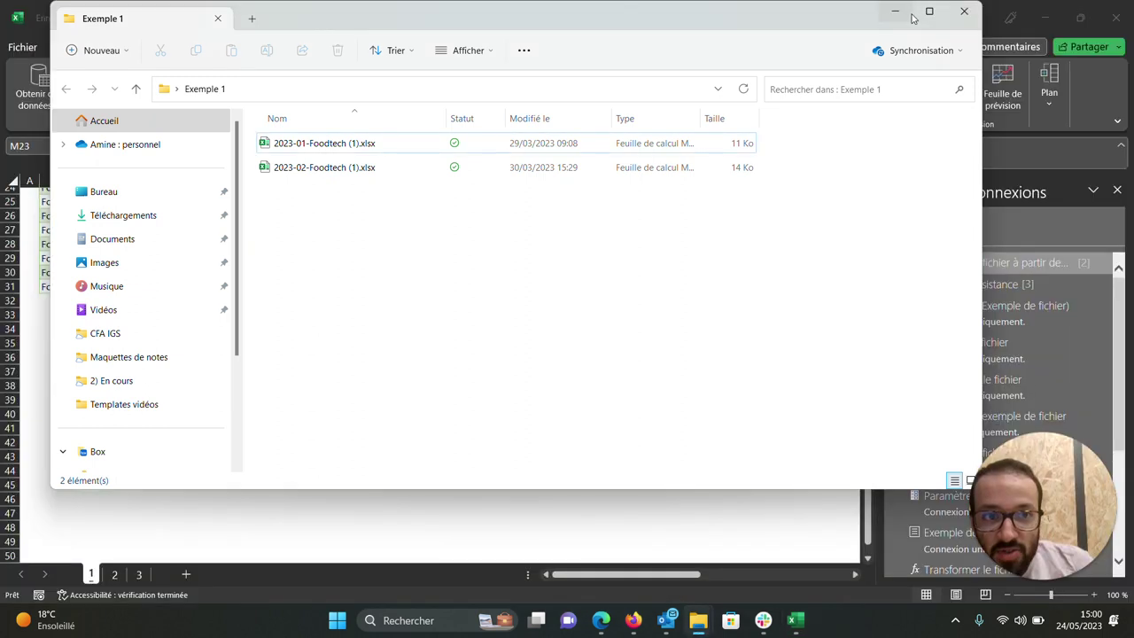
left_click(895, 11)
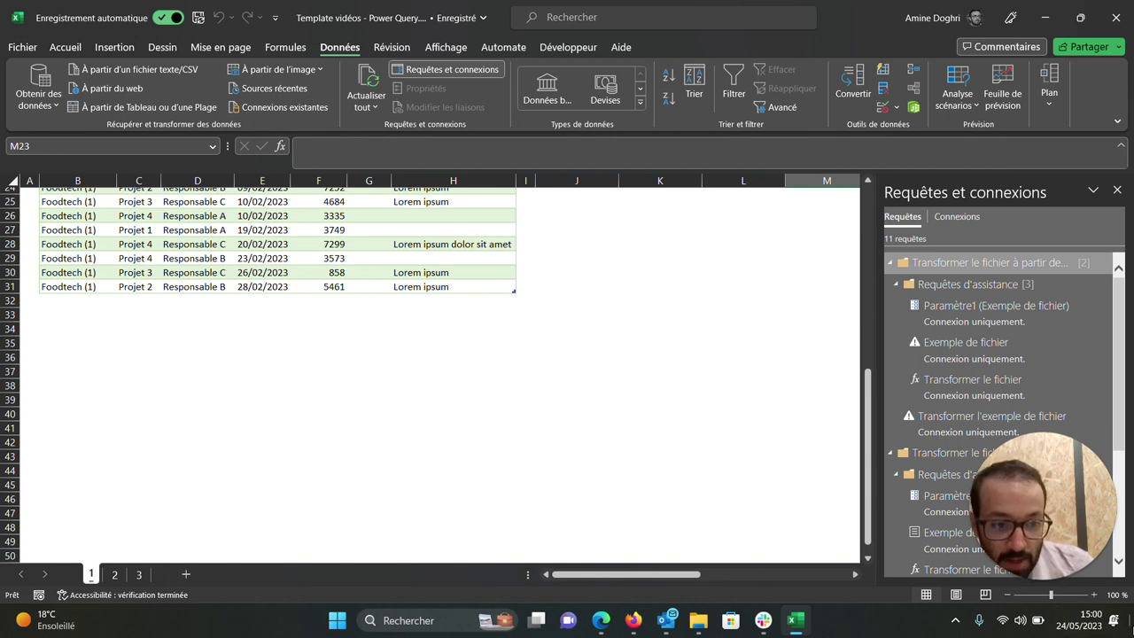
left_click(1131, 620)
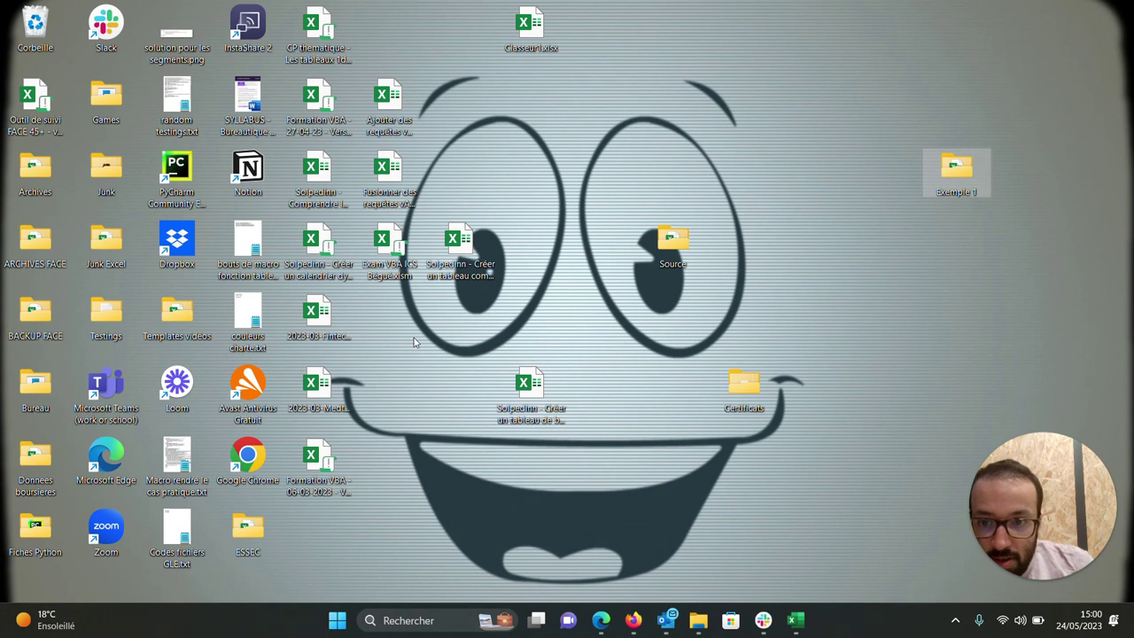
left_click_drag(358, 312, 301, 422)
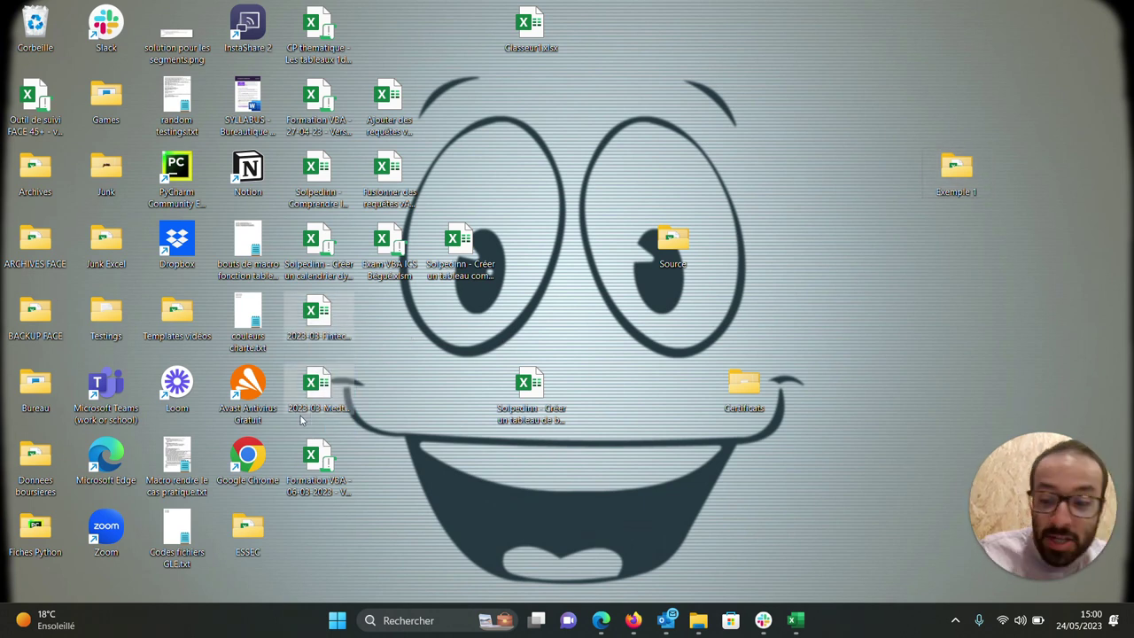
key("ctrl+x")
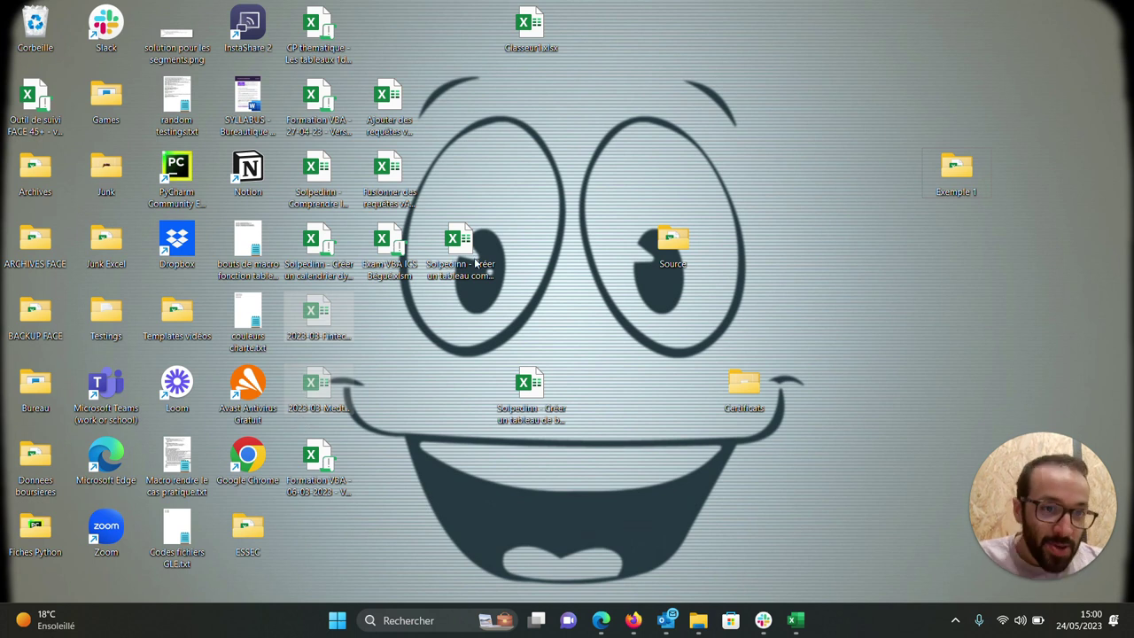
Paste the two workbooks into the Exemple 1 folder and return to Excel
left_click(976, 181)
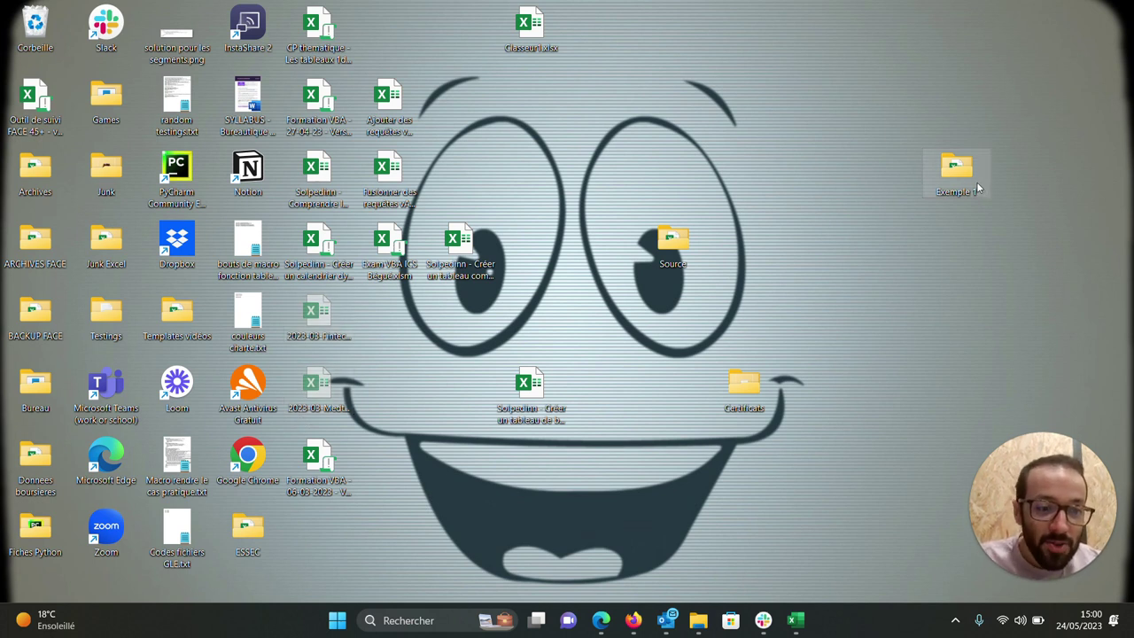
key("Return")
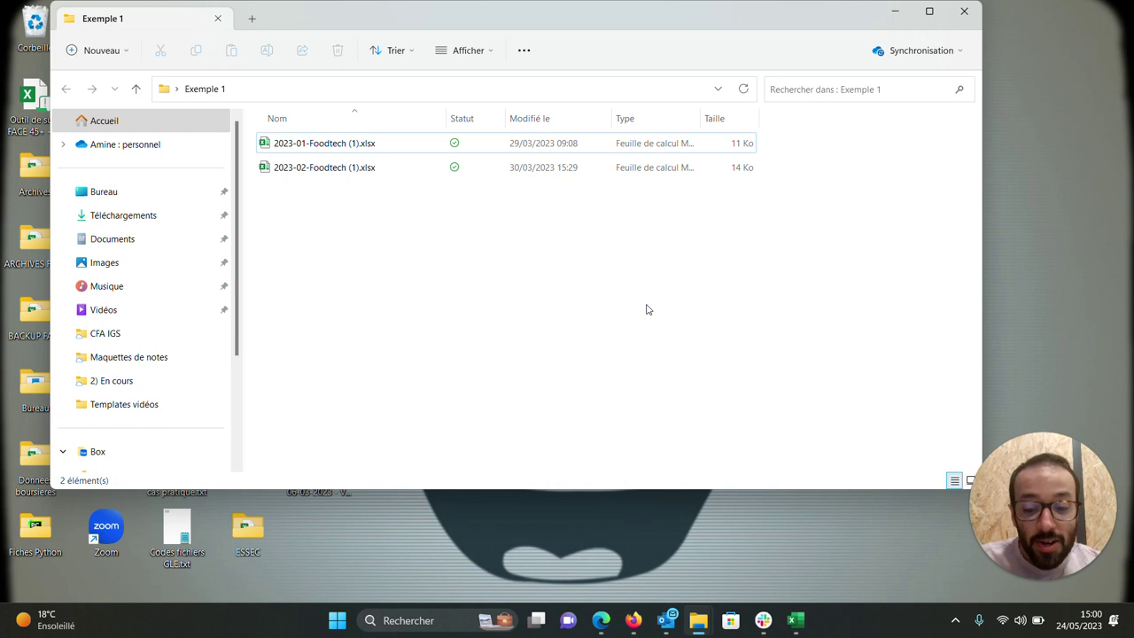
key("ctrl+v")
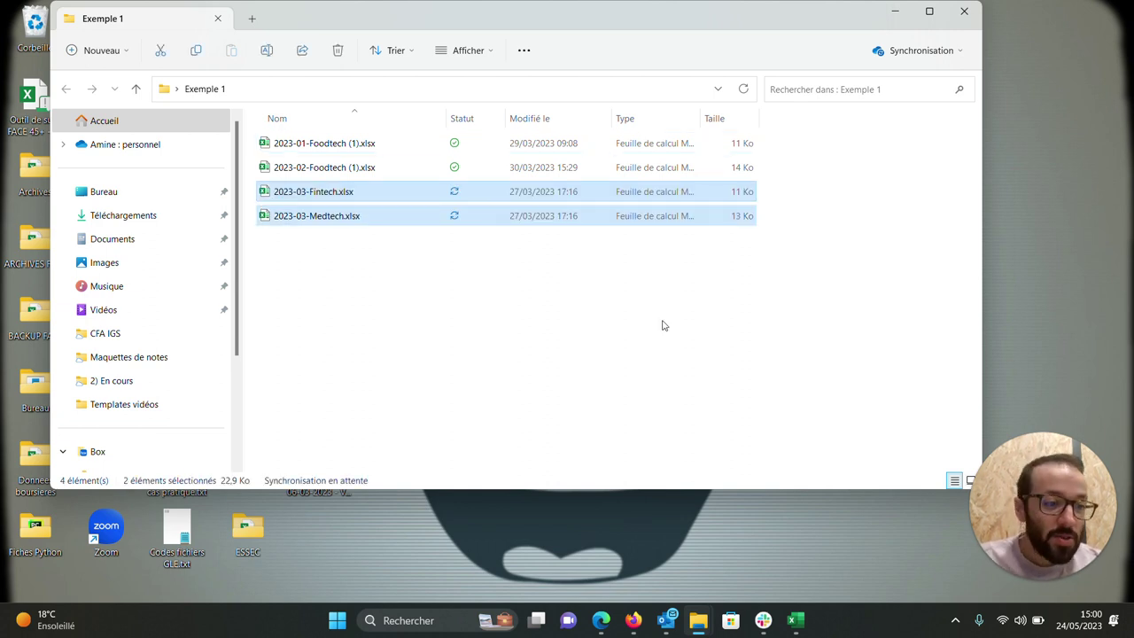
left_click(742, 546)
left_click(718, 461)
left_click(794, 620)
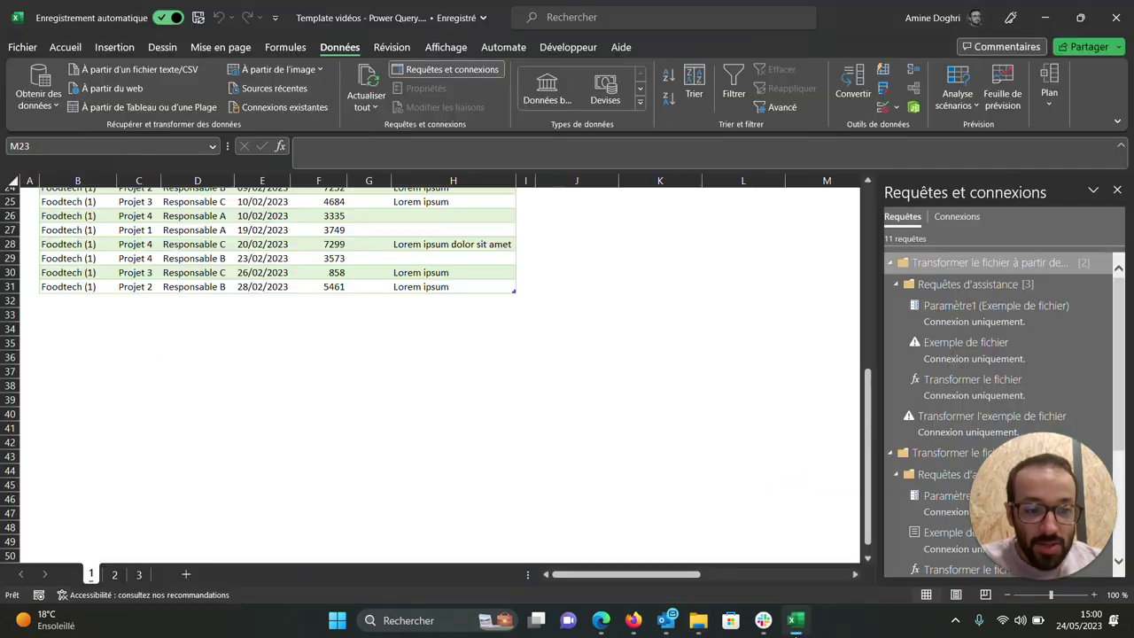
Refresh all to add the 2023-03 Fintech and Medtech rows, then move to sheet 2
left_click(375, 80)
scroll(297, 372, "down", 3)
scroll(296, 372, "down", 3)
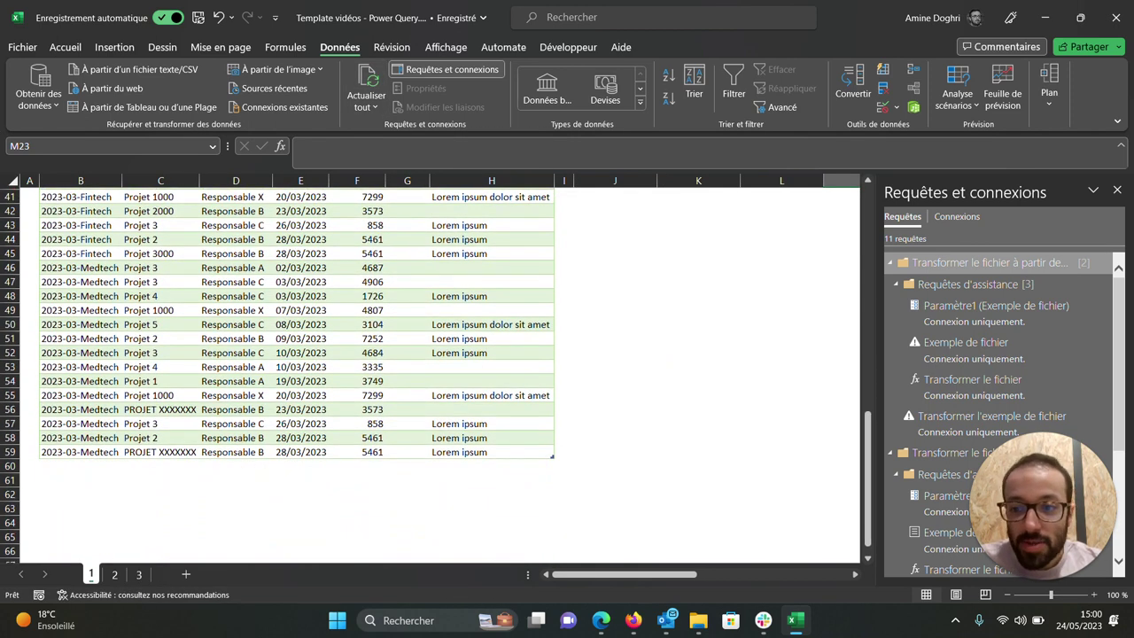
scroll(296, 375, "up", 7)
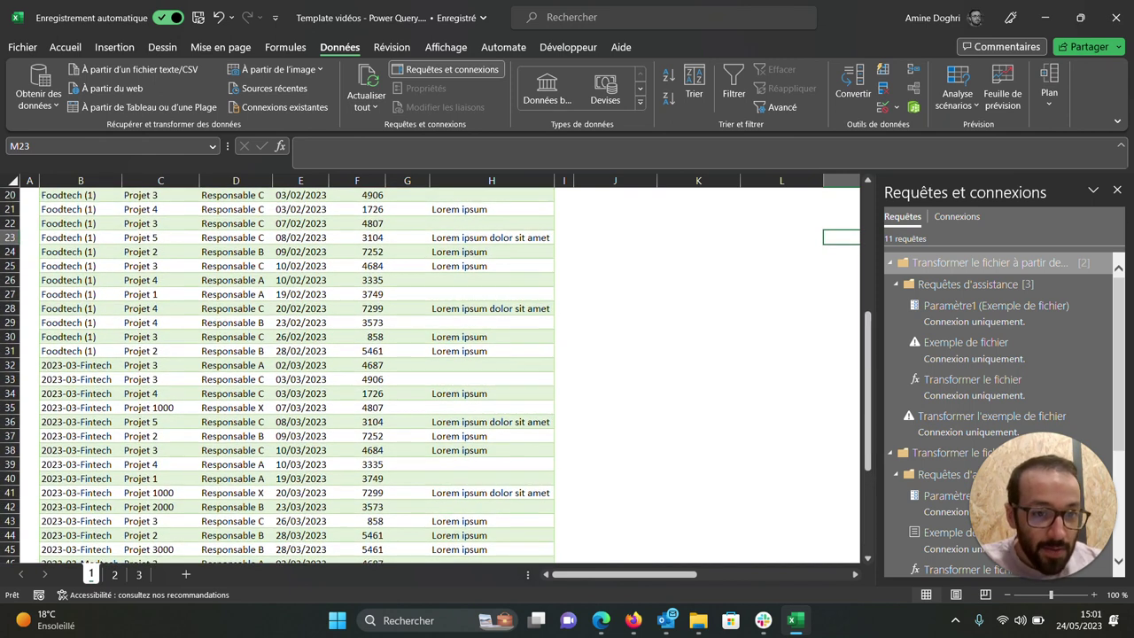
scroll(429, 376, "up", 7)
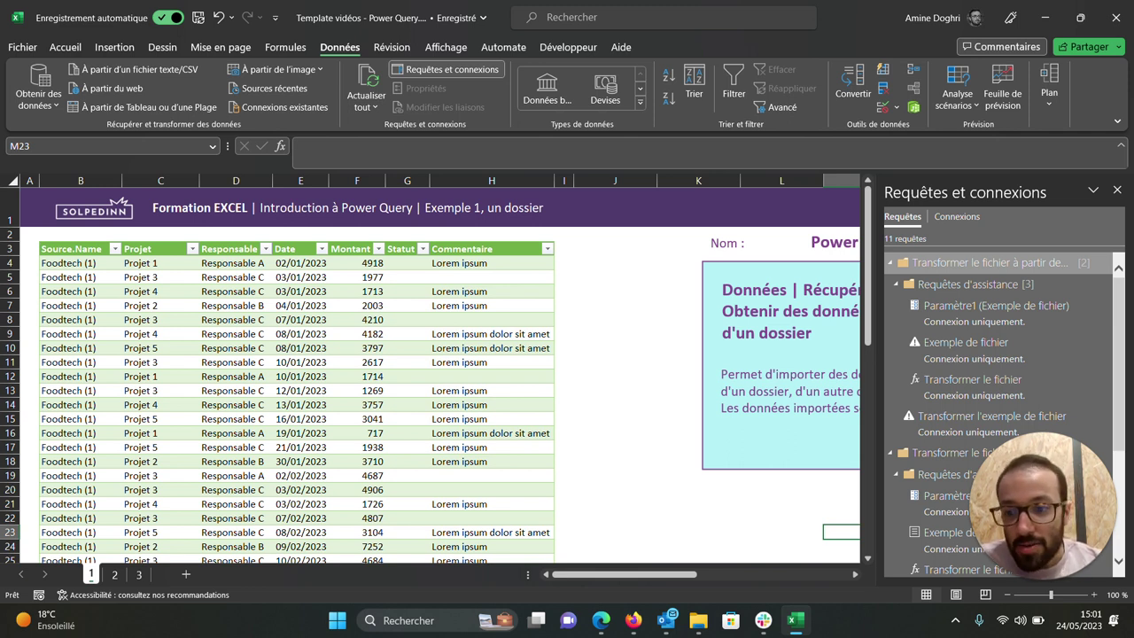
left_click(115, 574)
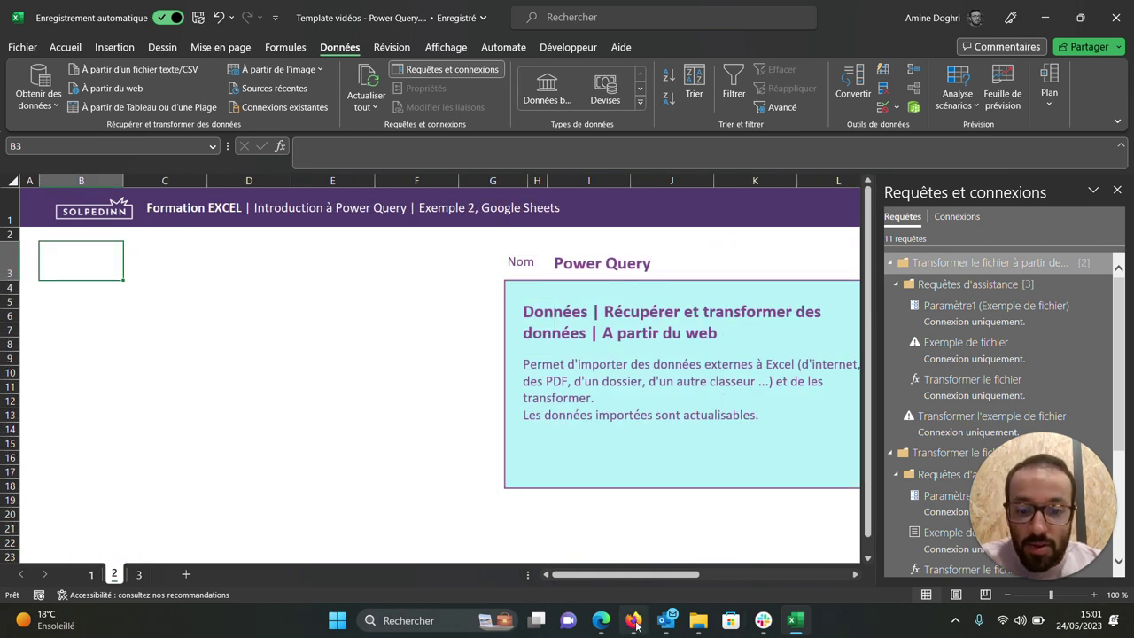
left_click(603, 624)
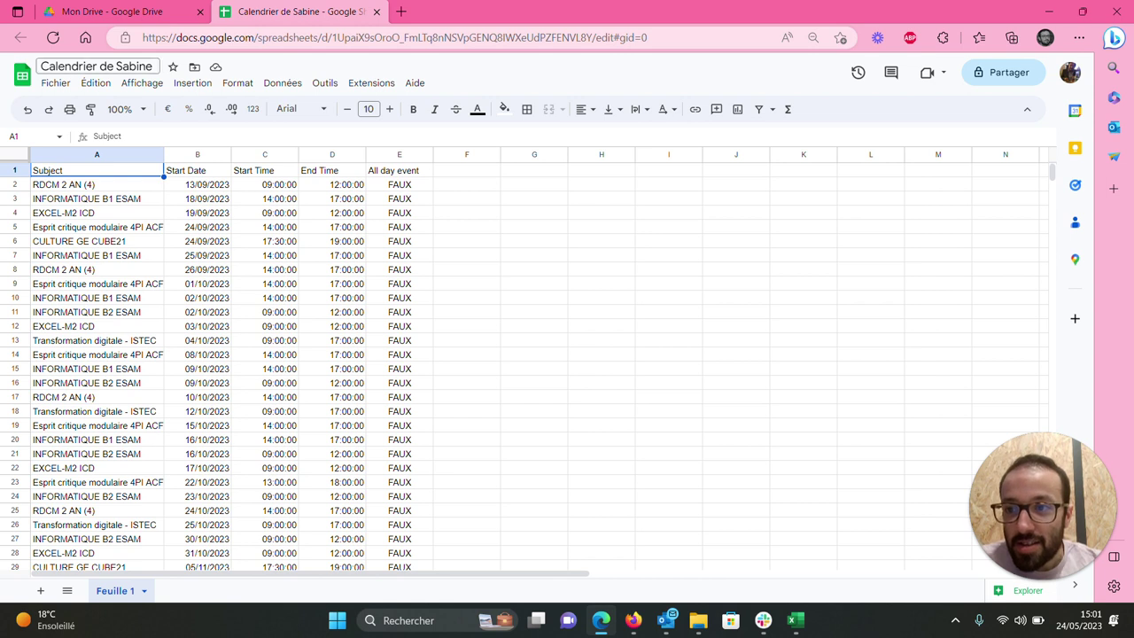
Publish the Calendrier de Sabine sheet to the web as a web page and copy its link
scroll(235, 425, "down", 3)
scroll(235, 425, "down", 15)
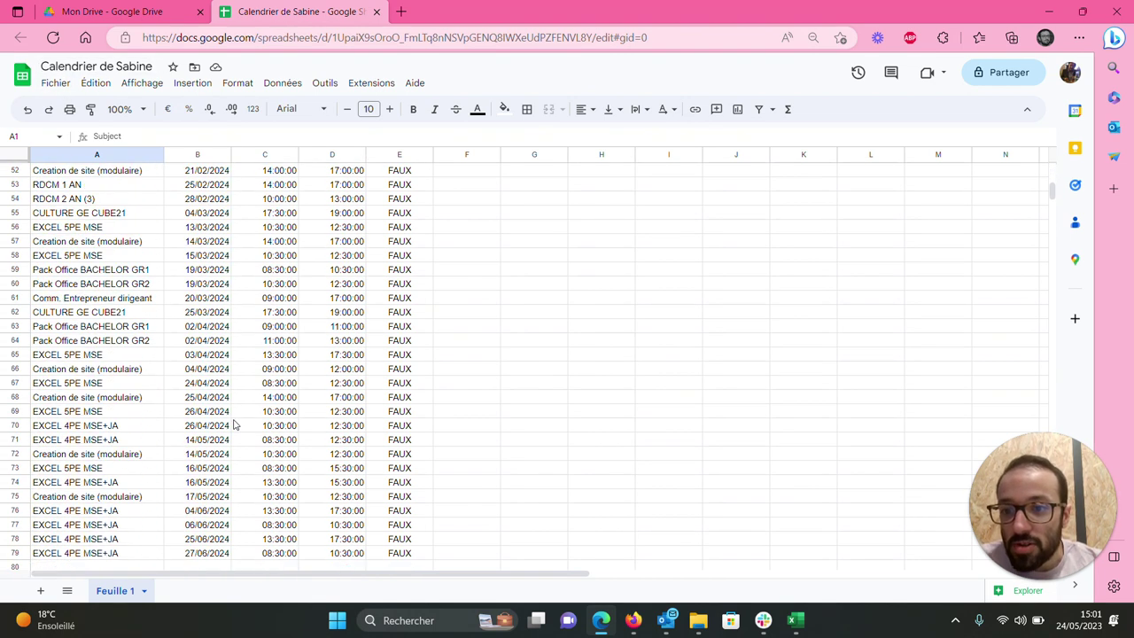
scroll(234, 425, "up", 18)
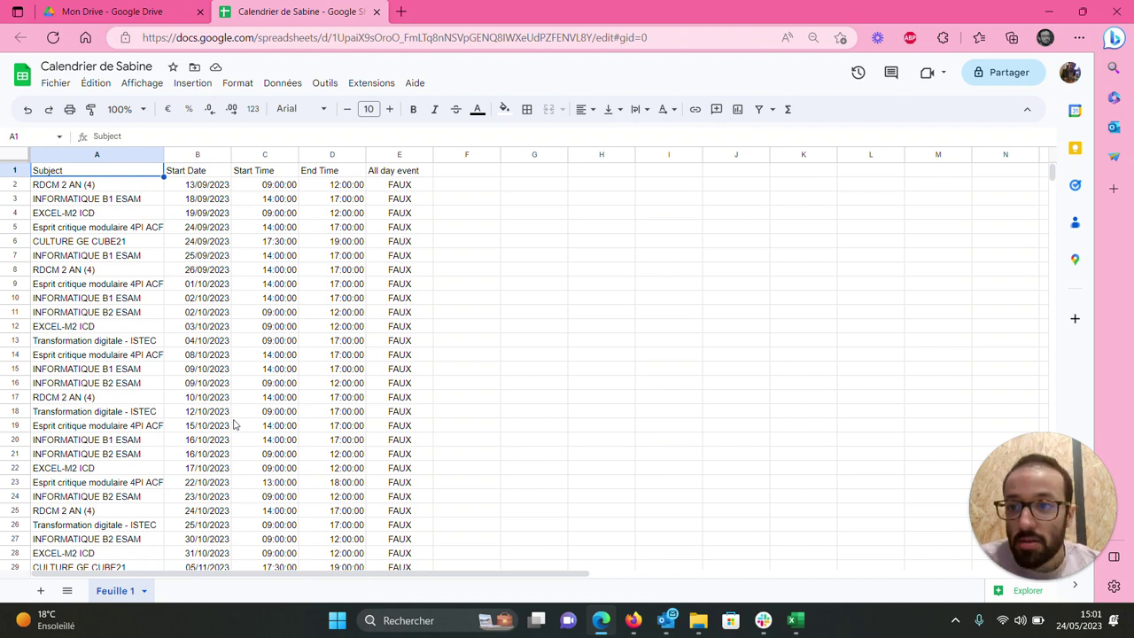
left_click(70, 87)
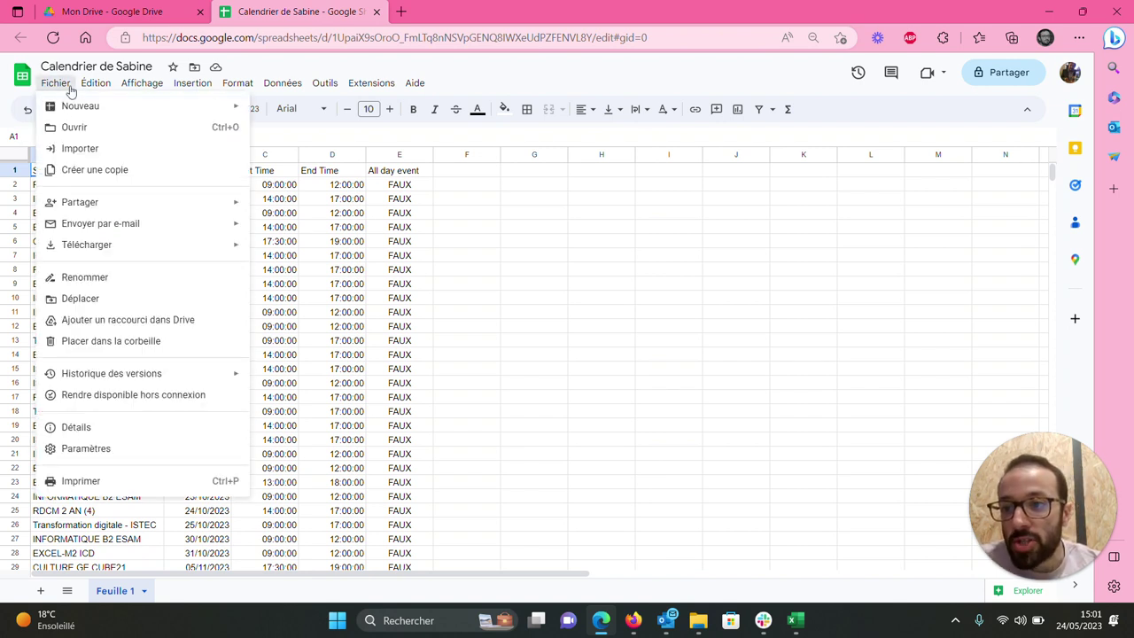
mouse_move(95, 211)
left_click(371, 233)
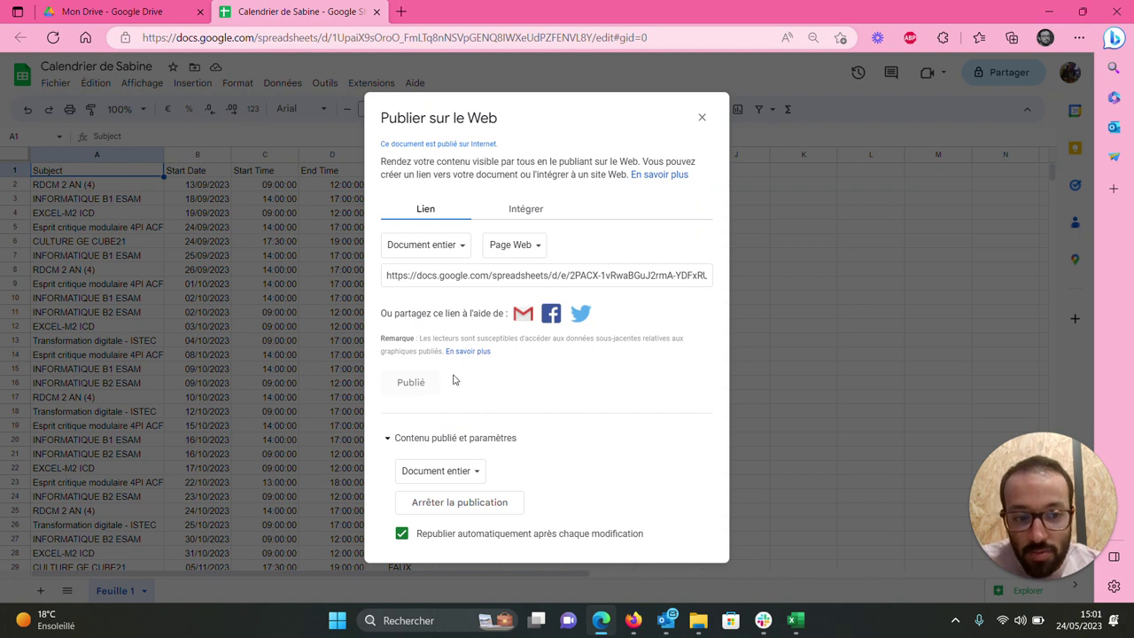
left_click(547, 275)
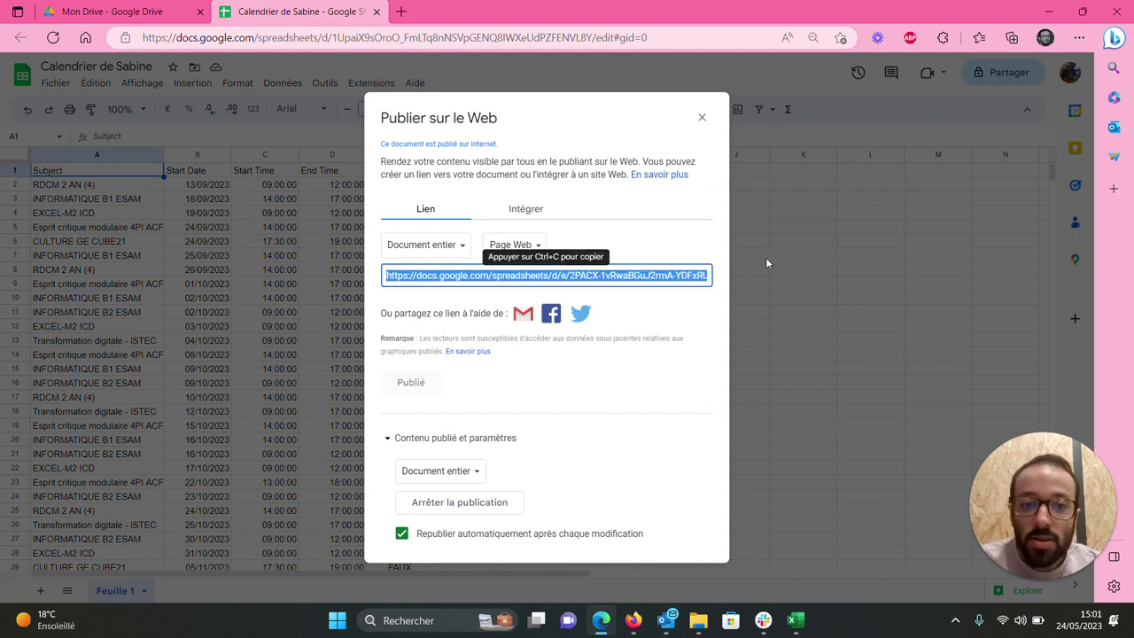
left_click(703, 129)
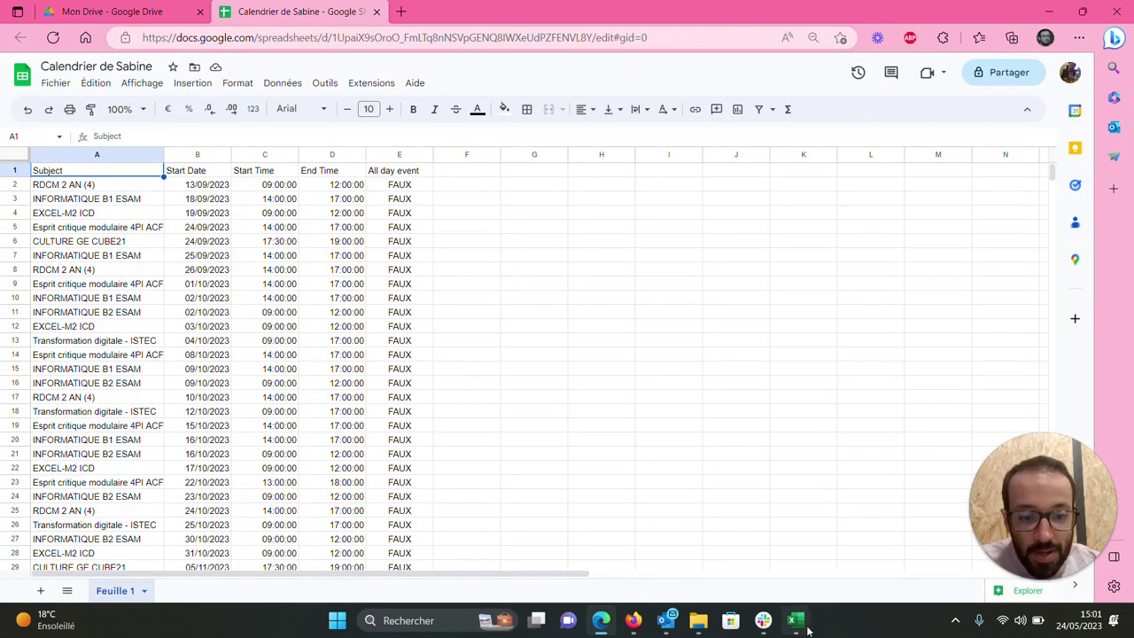
left_click(795, 620)
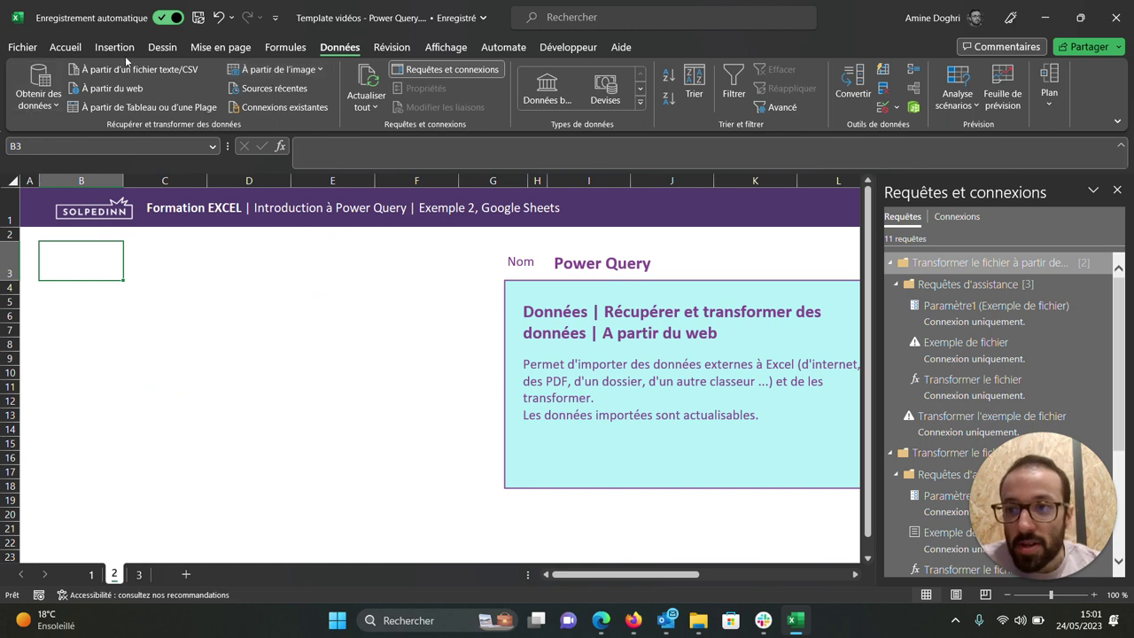
Import Table 0 from the published sheet's URL via From Web, loading 79 rows into Table 0 (2)
left_click(125, 89)
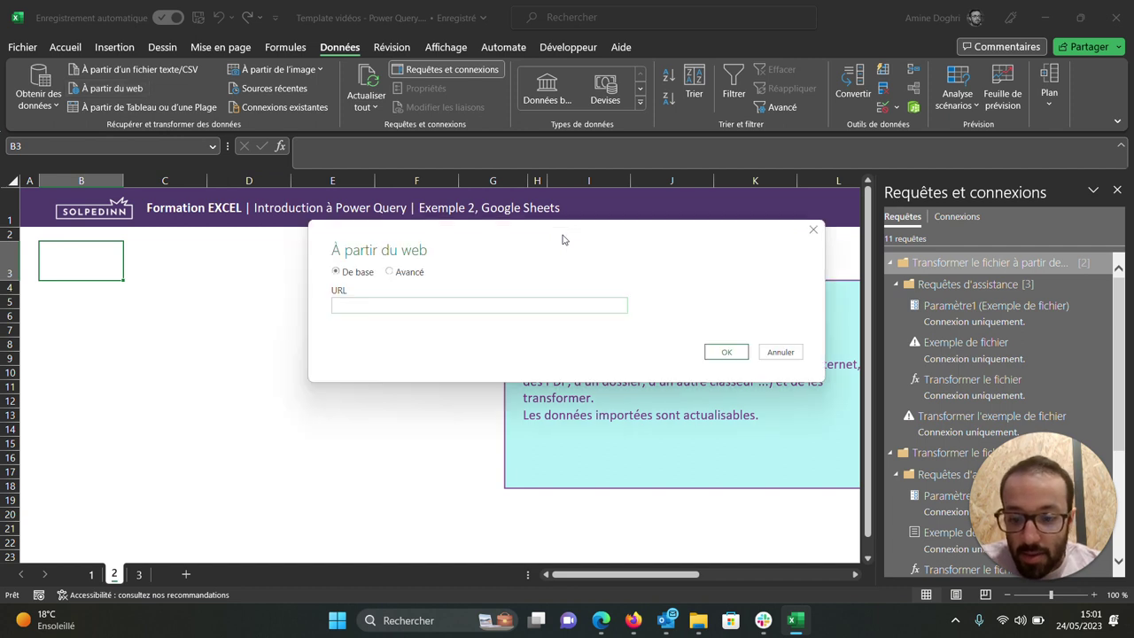
key("ctrl+v")
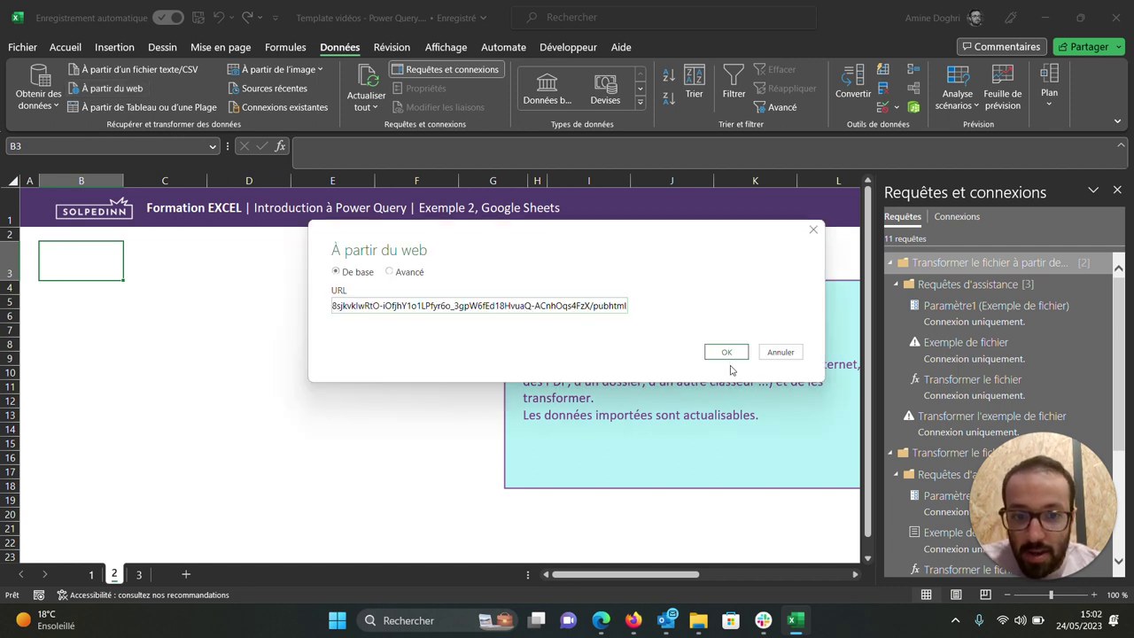
left_click(731, 357)
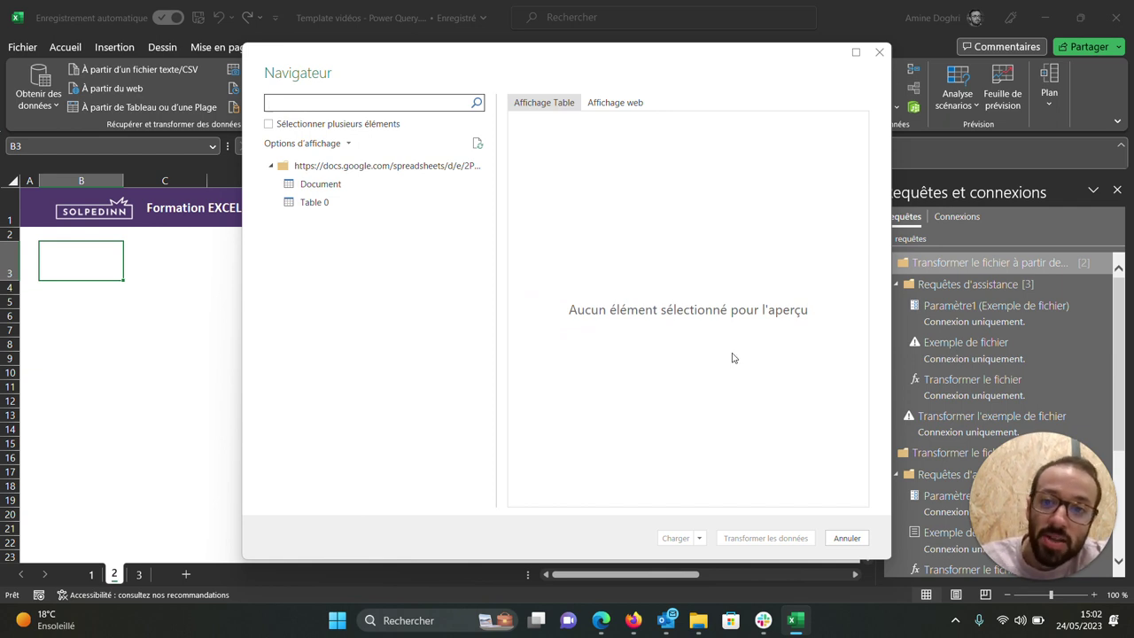
left_click(335, 205)
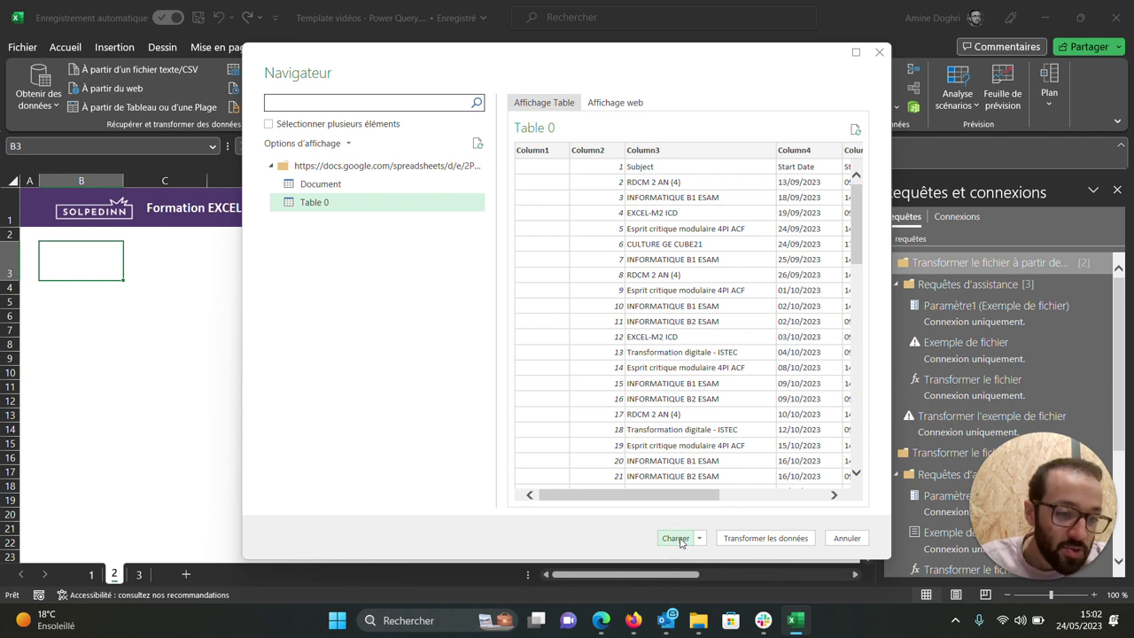
left_click(678, 539)
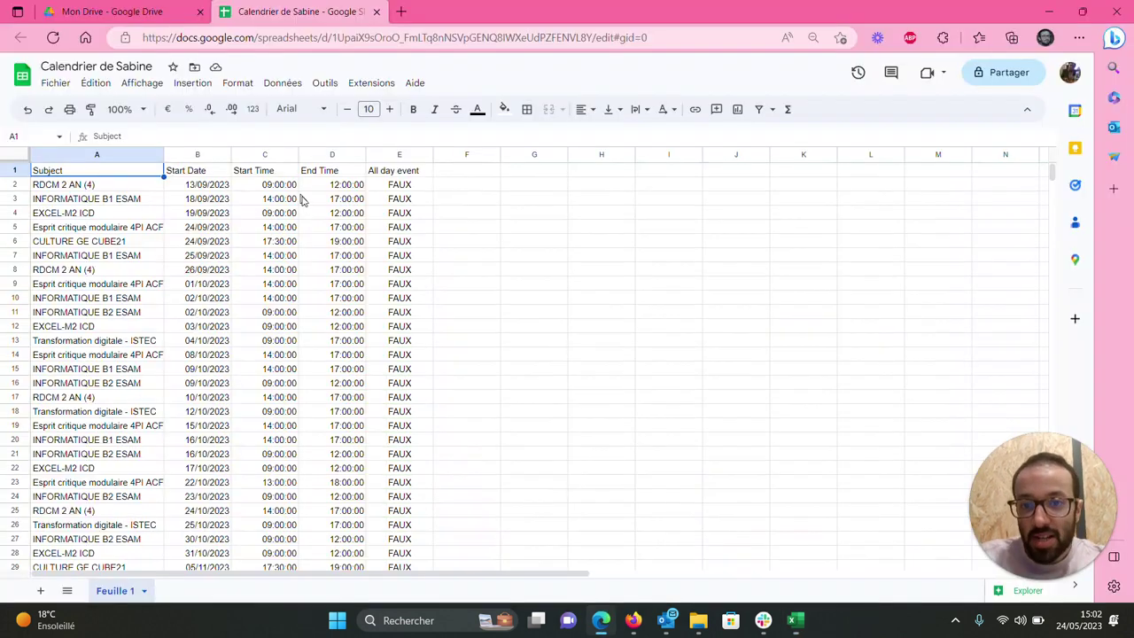
left_click(602, 618)
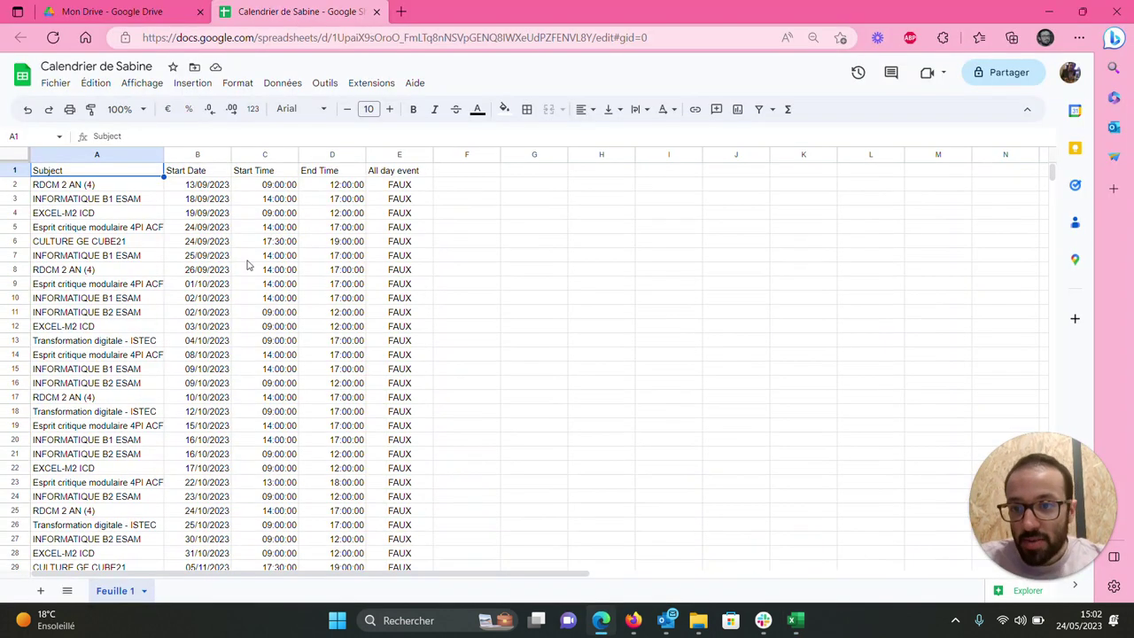
Change the first Google Sheets Start Date to 14/09/2023, then switch back to the Excel workbook
left_click(205, 186)
type("14/09")
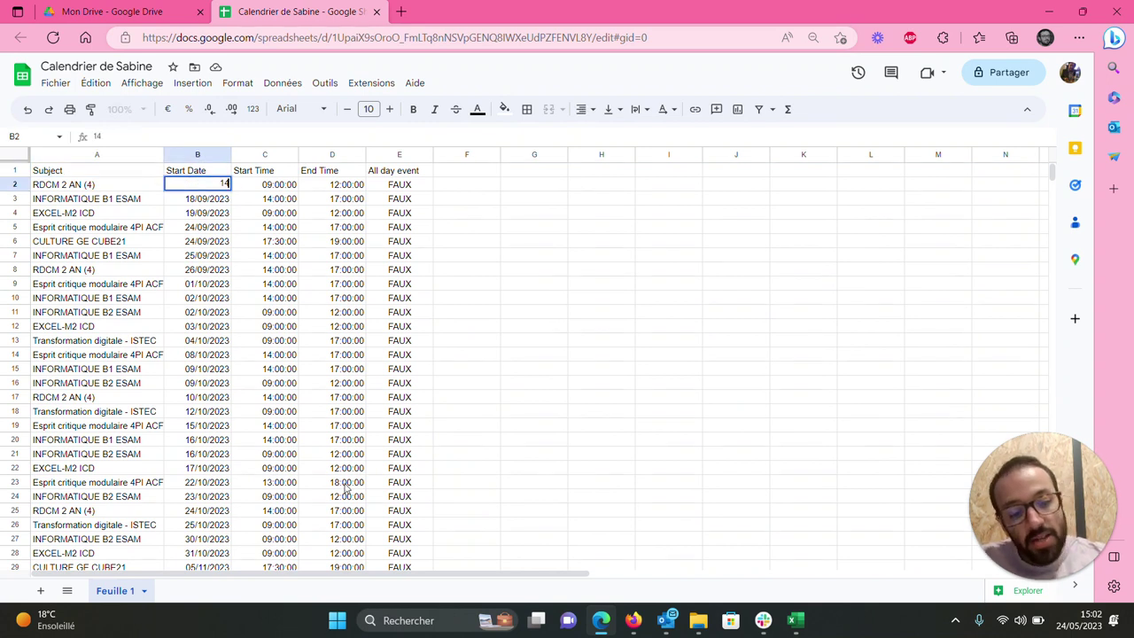
key("Return")
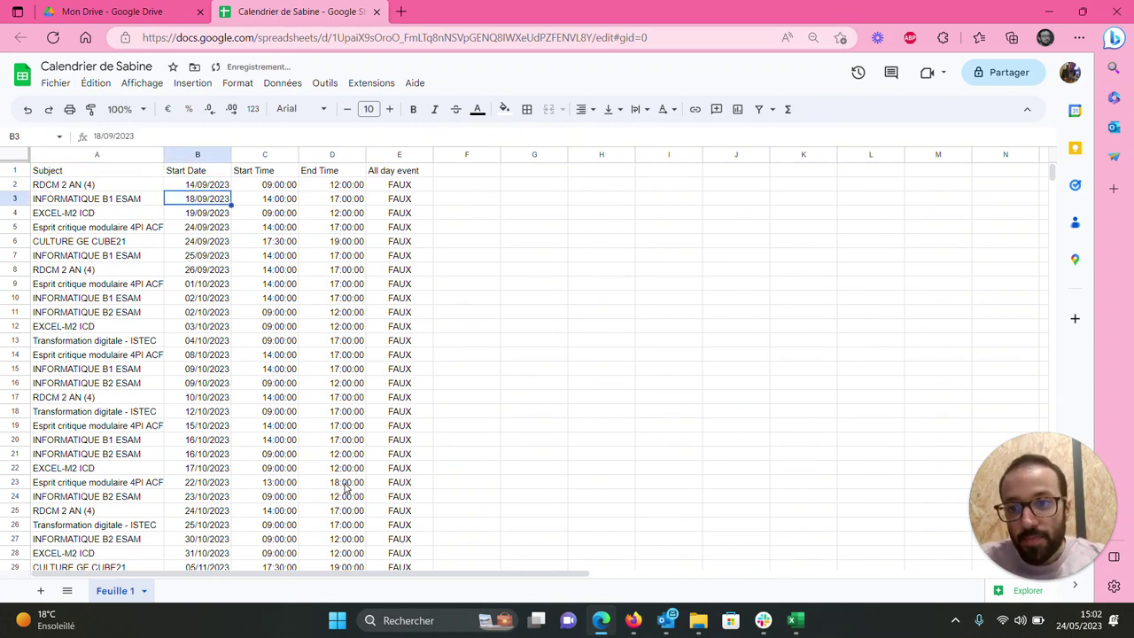
mouse_move(810, 625)
left_click(811, 626)
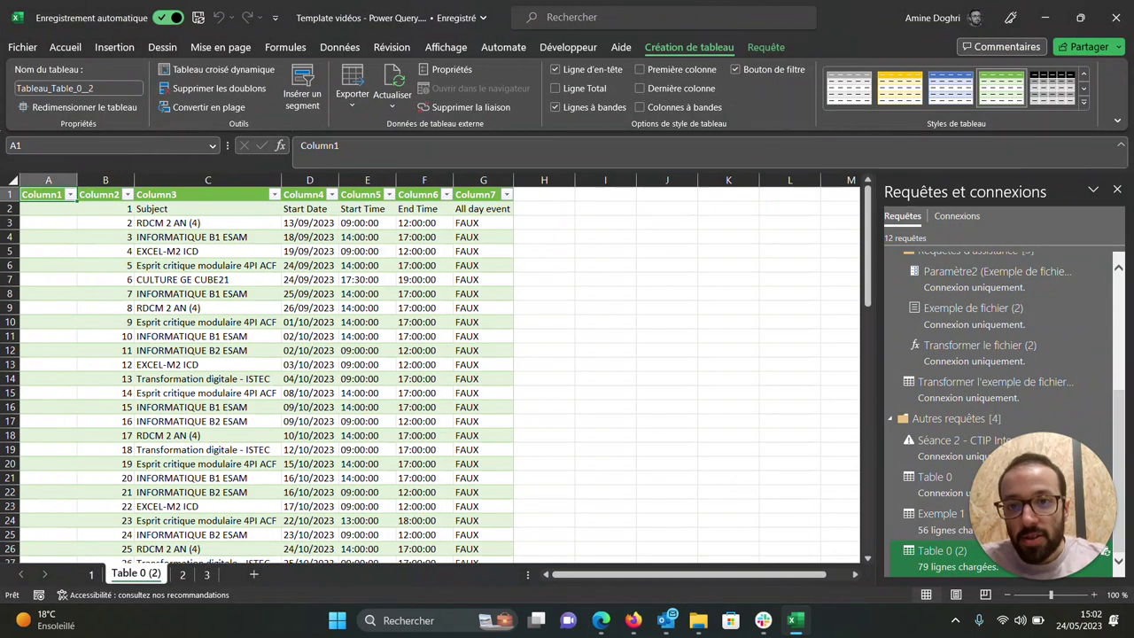
Refresh the Table 0 (2) query, reloading 79 rows, and move to sheet 3, Exemple 3 Une page web
left_click(395, 74)
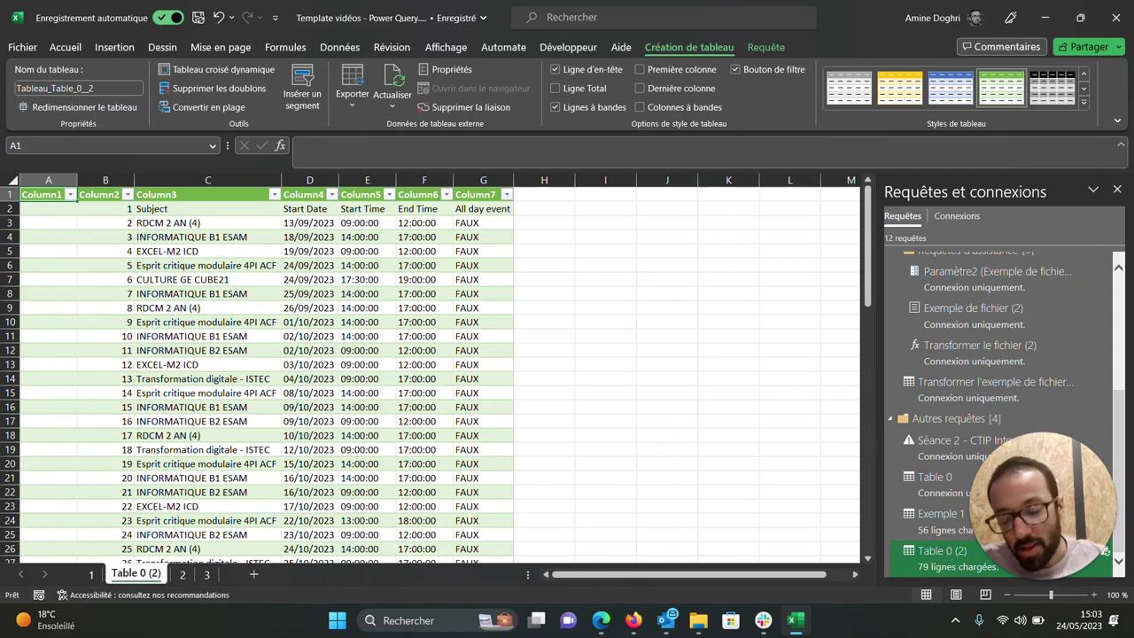
left_click(206, 574)
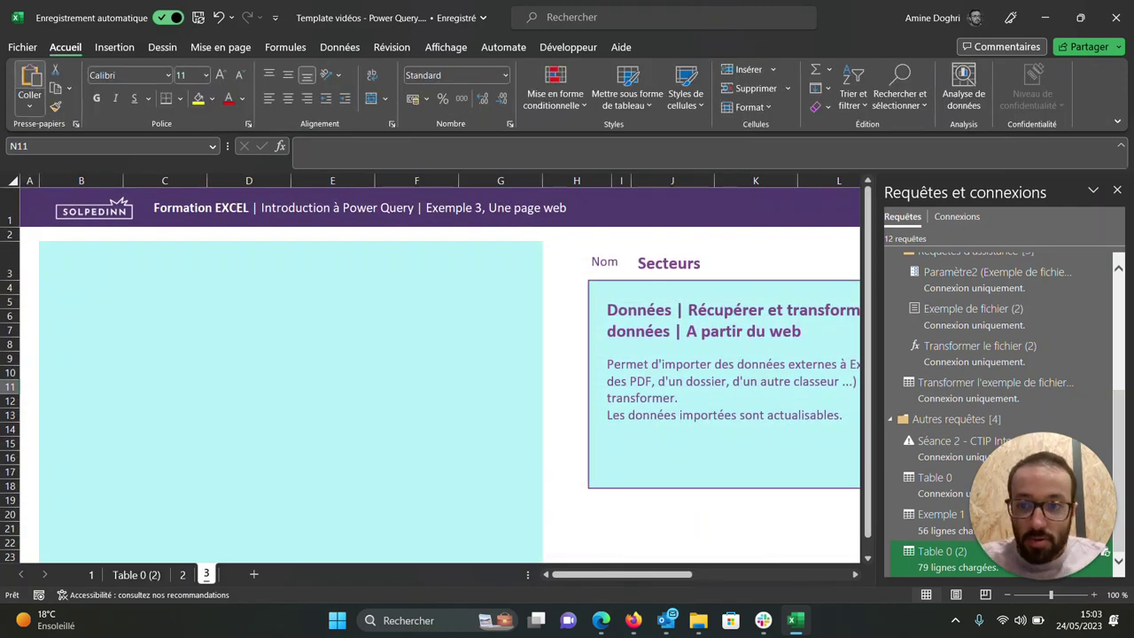
In a new Edge tab, search 'liste pays europe' and open the Wikipedia result
left_click(611, 624)
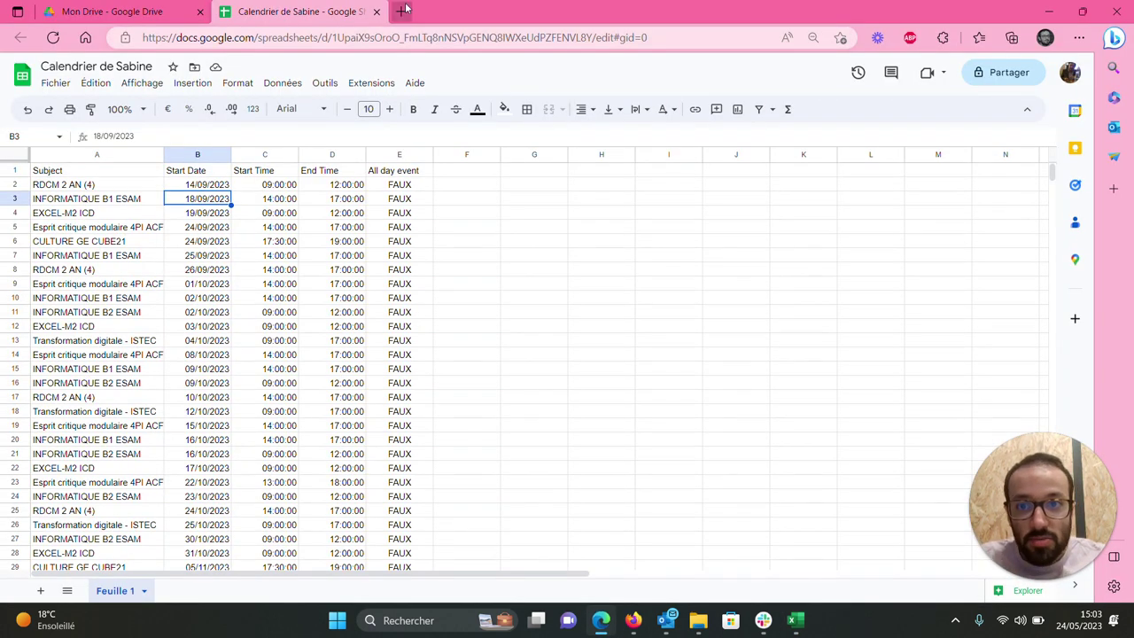
left_click(401, 11)
type("liste")
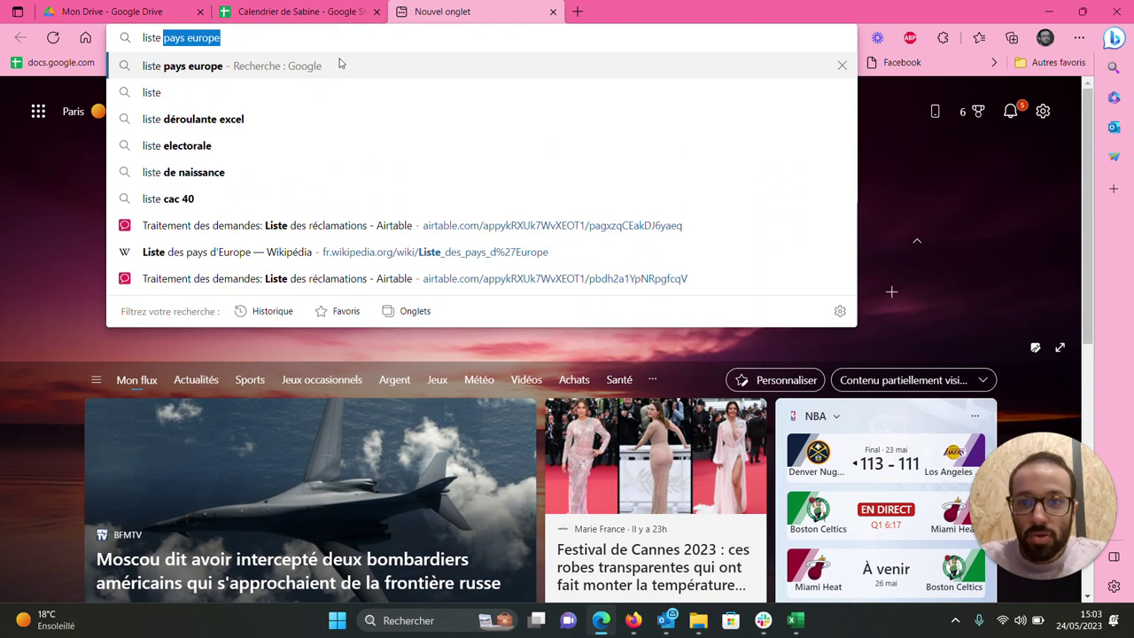
left_click(339, 64)
scroll(274, 410, "down", 3)
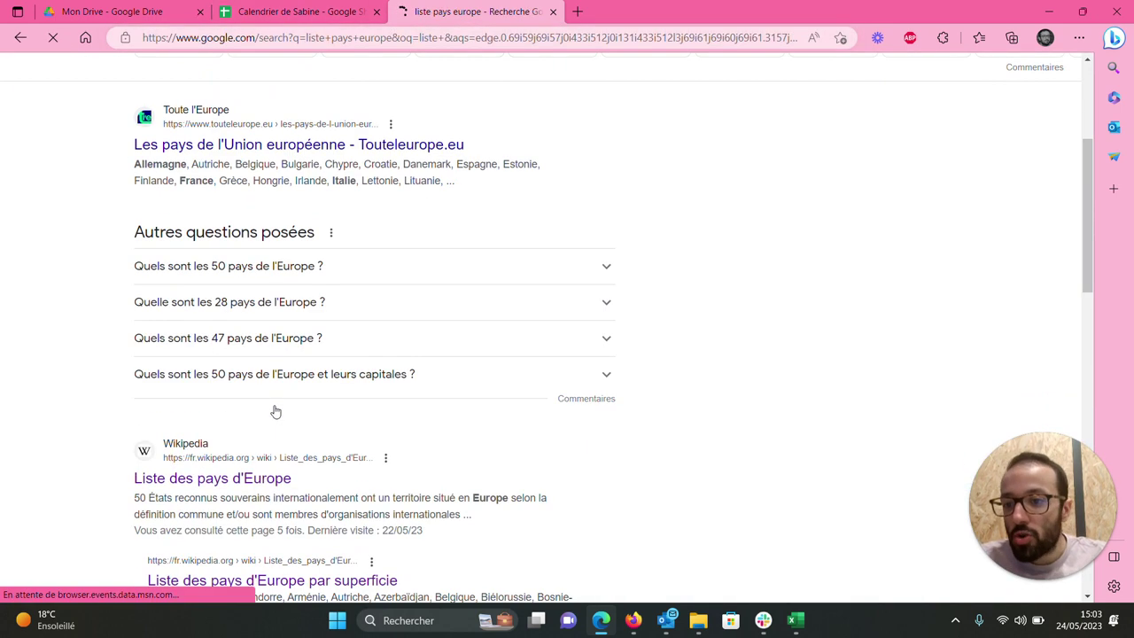
scroll(276, 411, "down", 3)
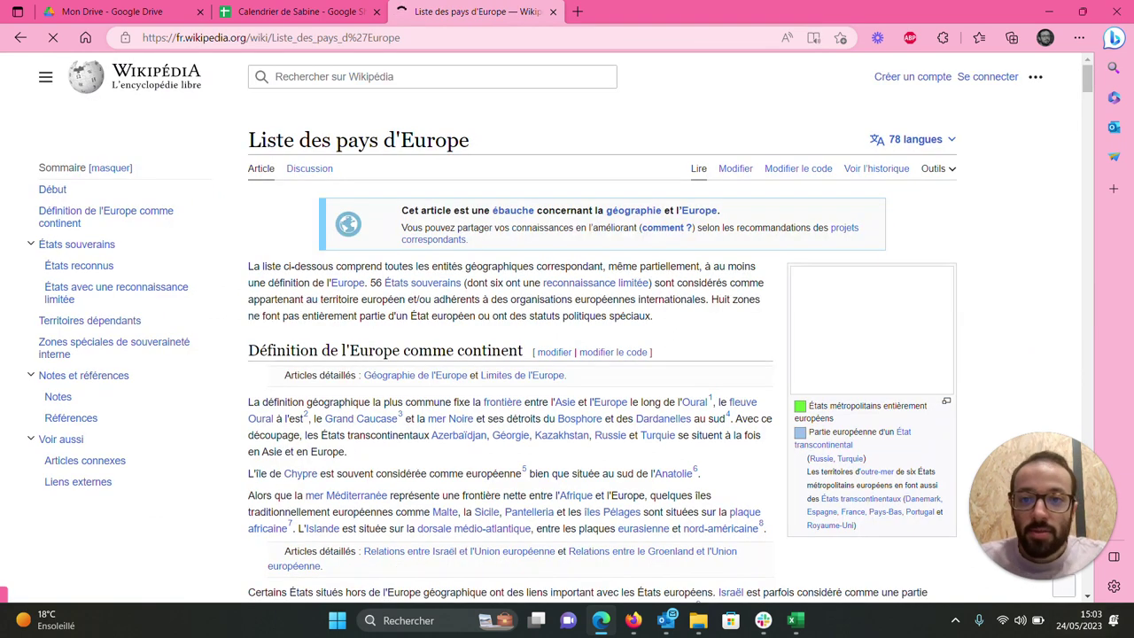
Copy the Liste des pays d'Europe page address and return to the Excel workbook
left_click(502, 37)
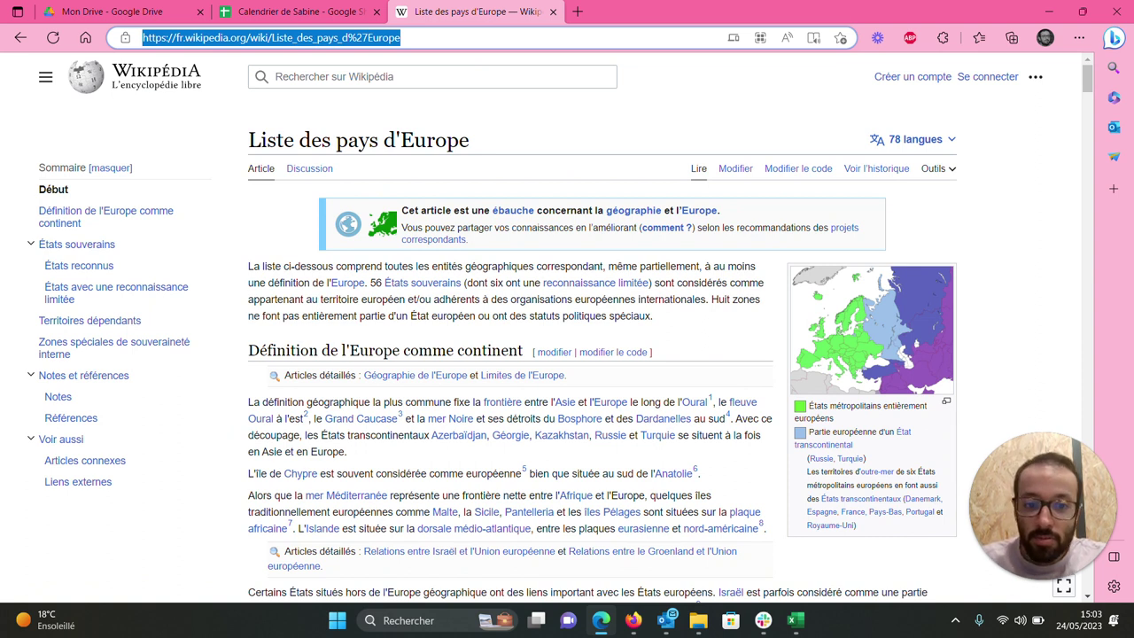
scroll(602, 328, "down", 4)
scroll(603, 328, "down", 4)
scroll(603, 328, "down", 1)
scroll(602, 328, "down", 3)
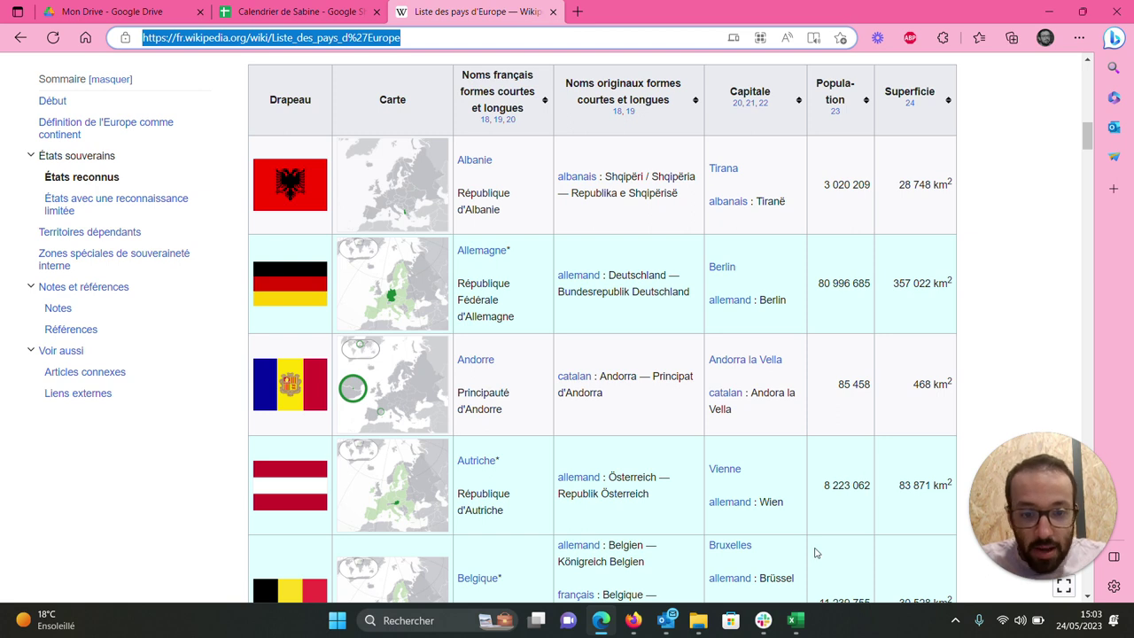
left_click(791, 623)
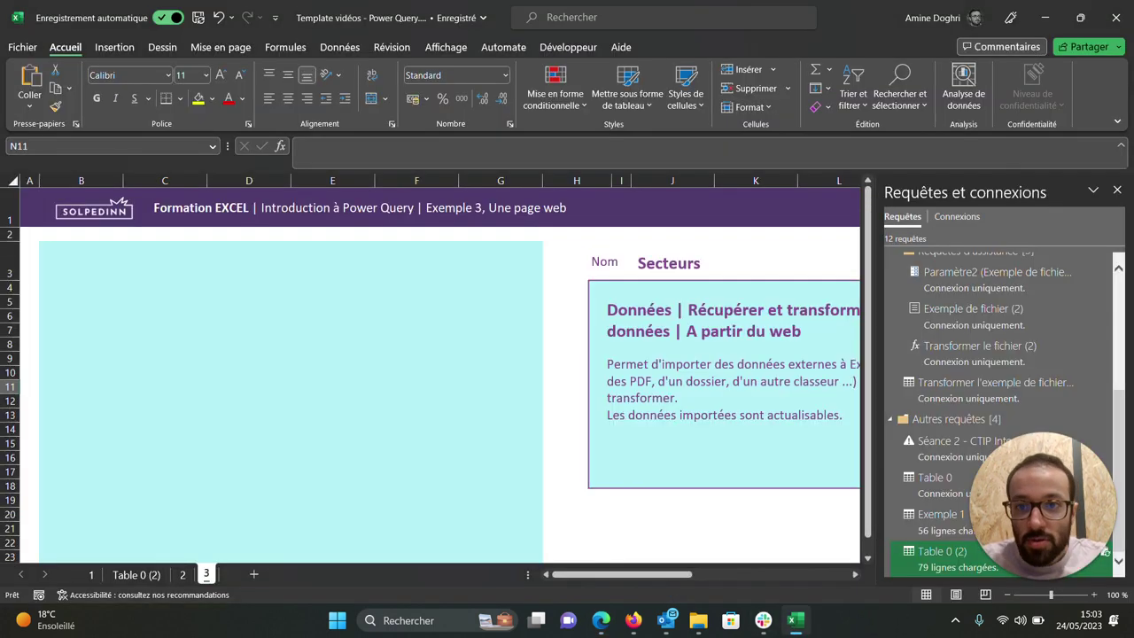
Import the États reconnus table from the pasted Wikipedia URL via From Web into Power Query Editor
left_click(339, 47)
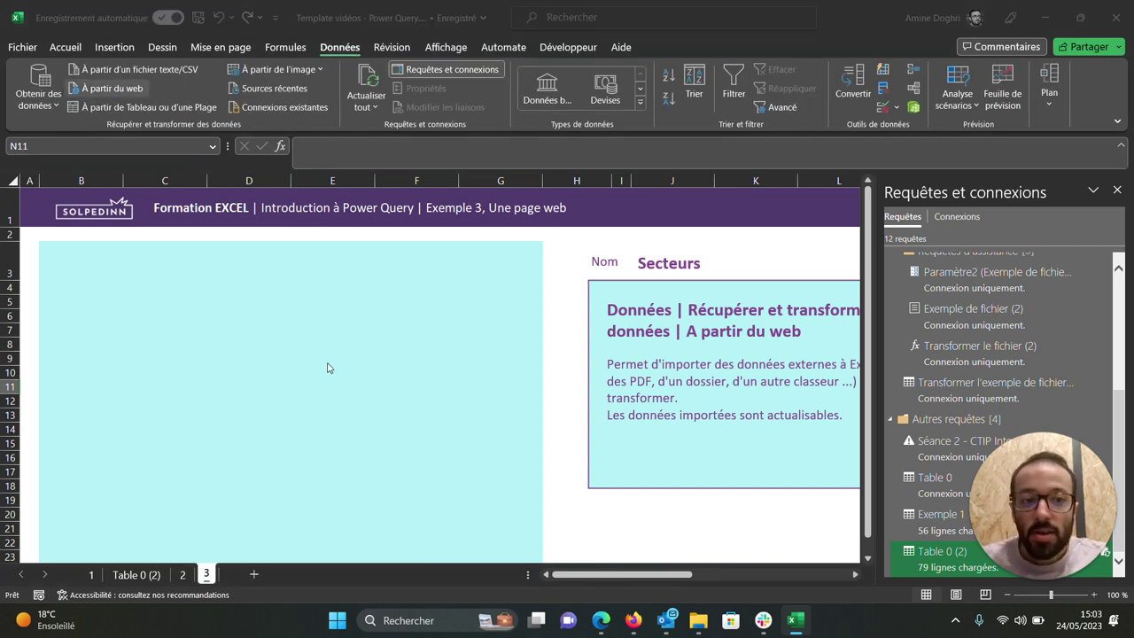
type("https://fr.wikipedia.org/wiki/Liste_des_pays_d%27Europe")
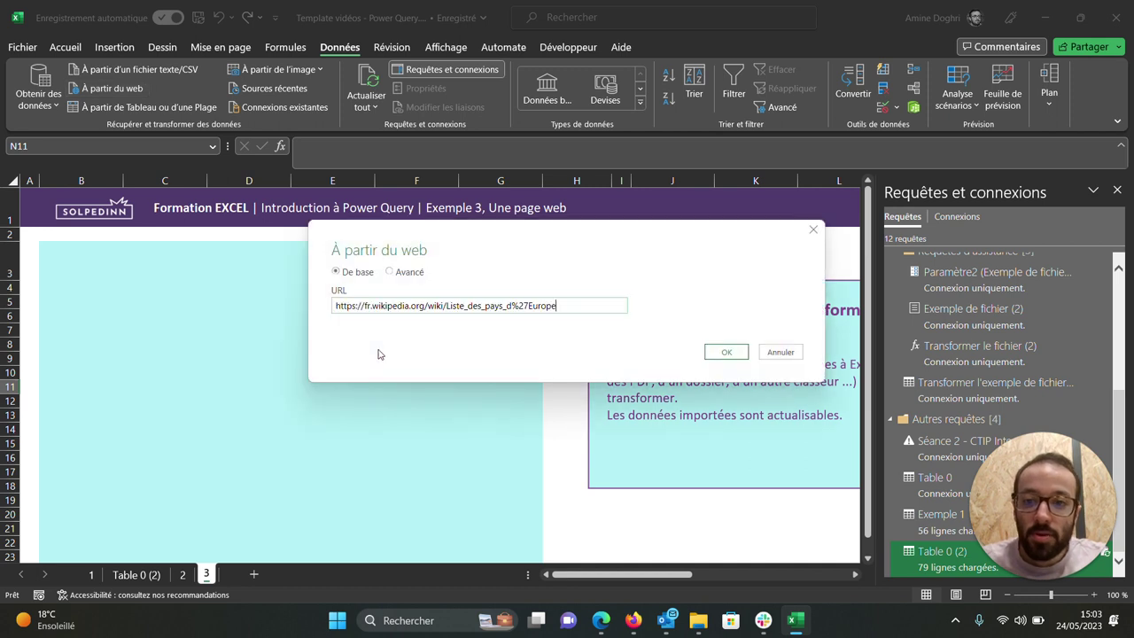
left_click(726, 352)
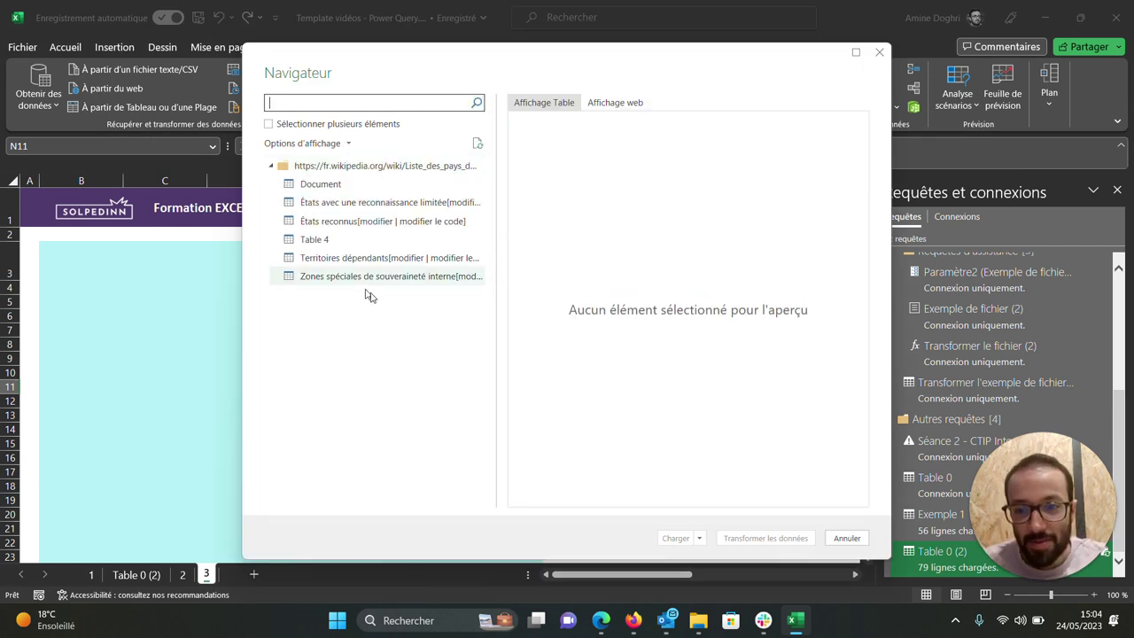
left_click(390, 228)
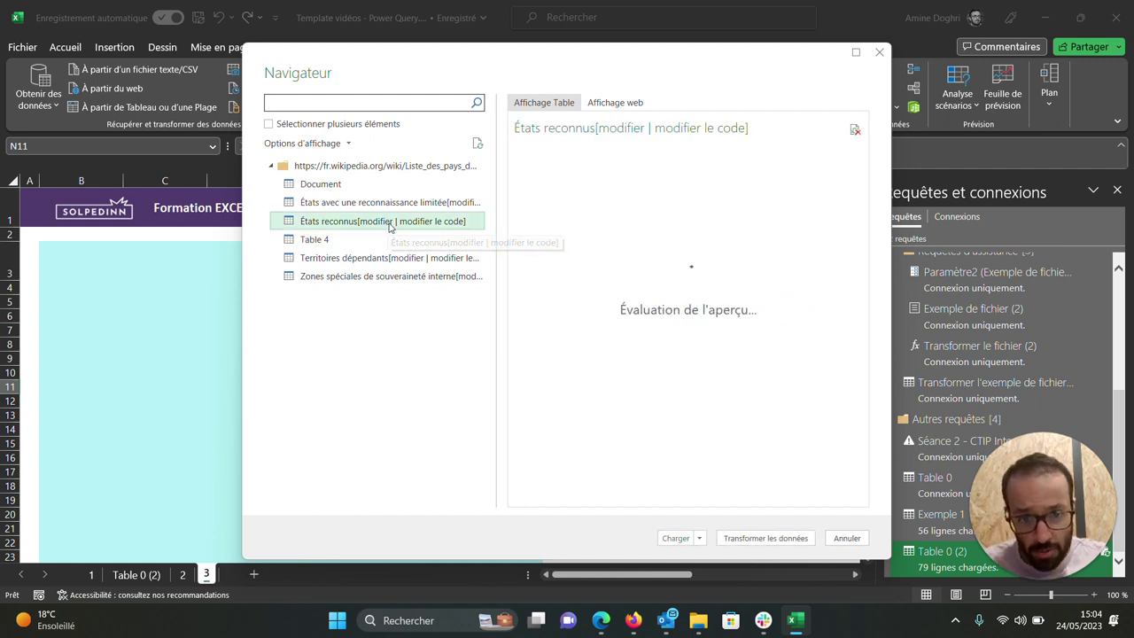
left_click(749, 543)
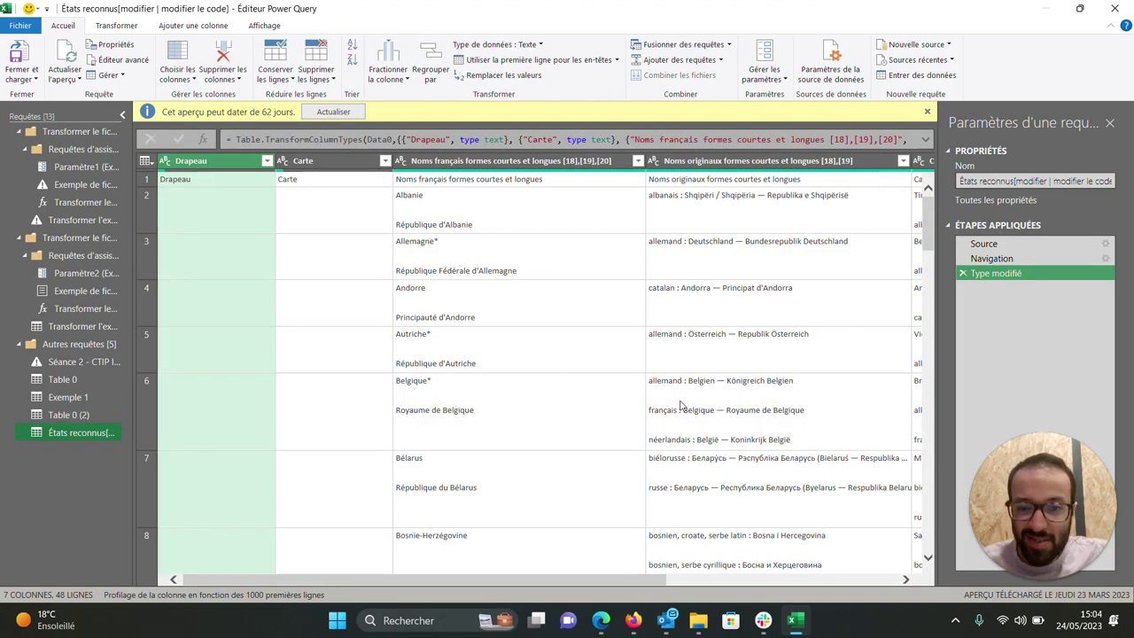
Inspect the Albanie row across the Noms originaux and Population columns, population 3 020 209
left_click(448, 227)
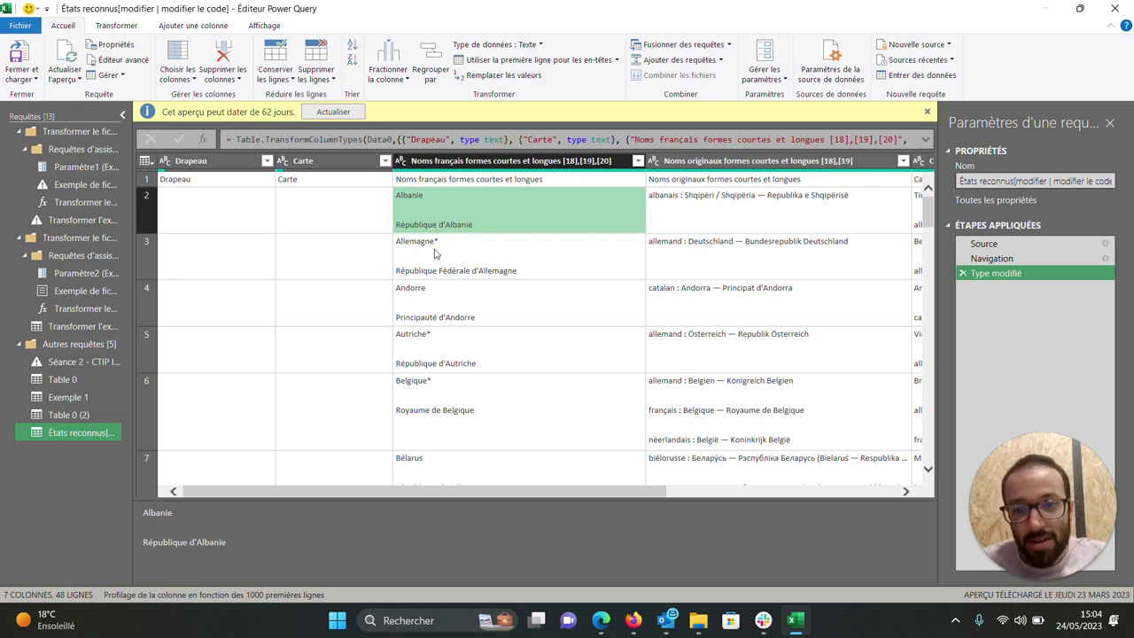
scroll(530, 264, "right", 2)
scroll(531, 263, "right", 3)
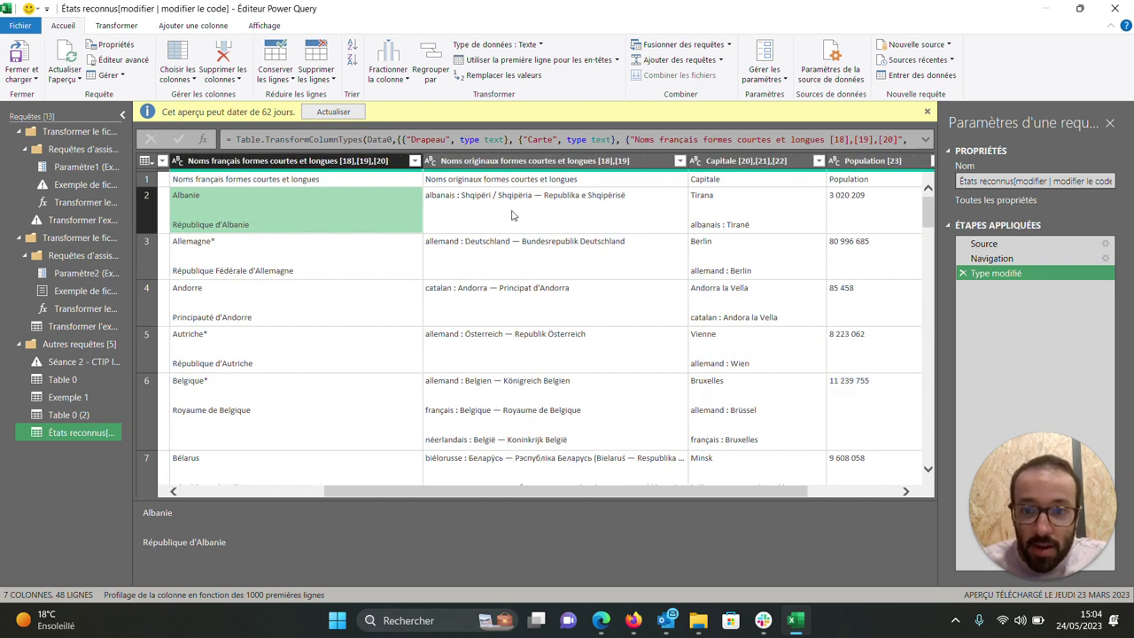
left_click(542, 165)
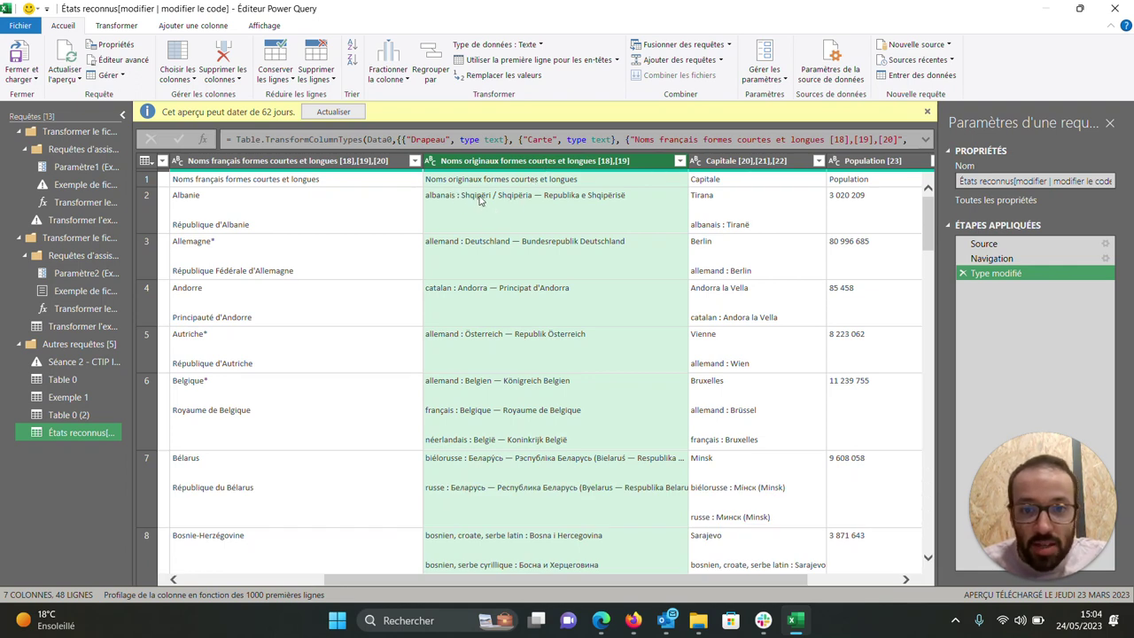
scroll(534, 197, "right", 1)
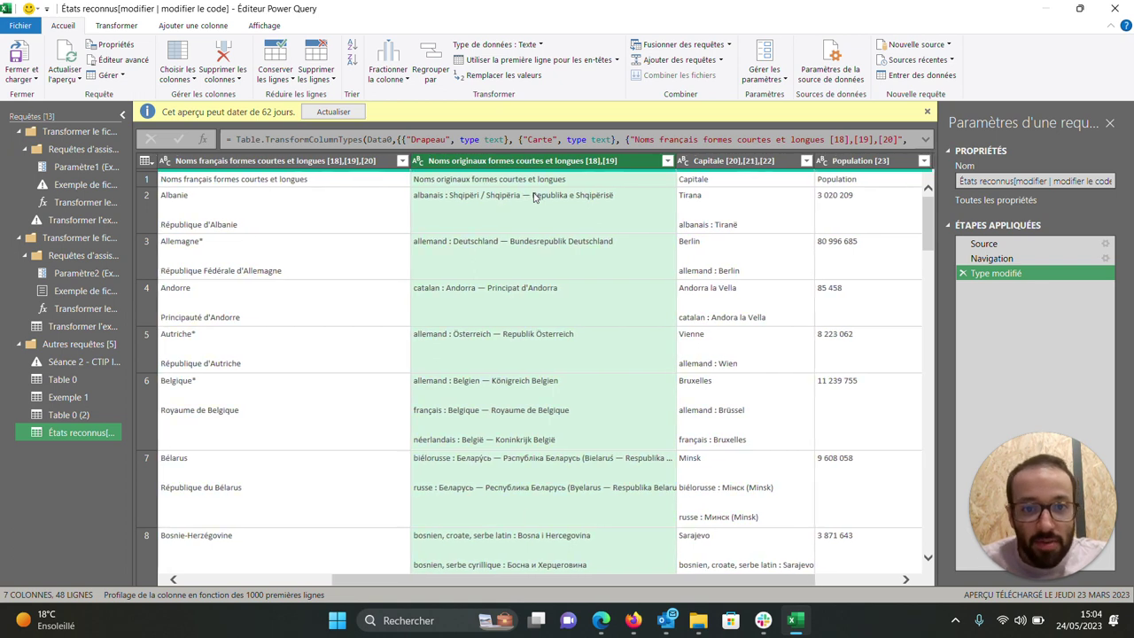
scroll(534, 196, "right", 2)
scroll(534, 196, "right", 1)
scroll(534, 197, "right", 1)
scroll(534, 197, "right", 1)
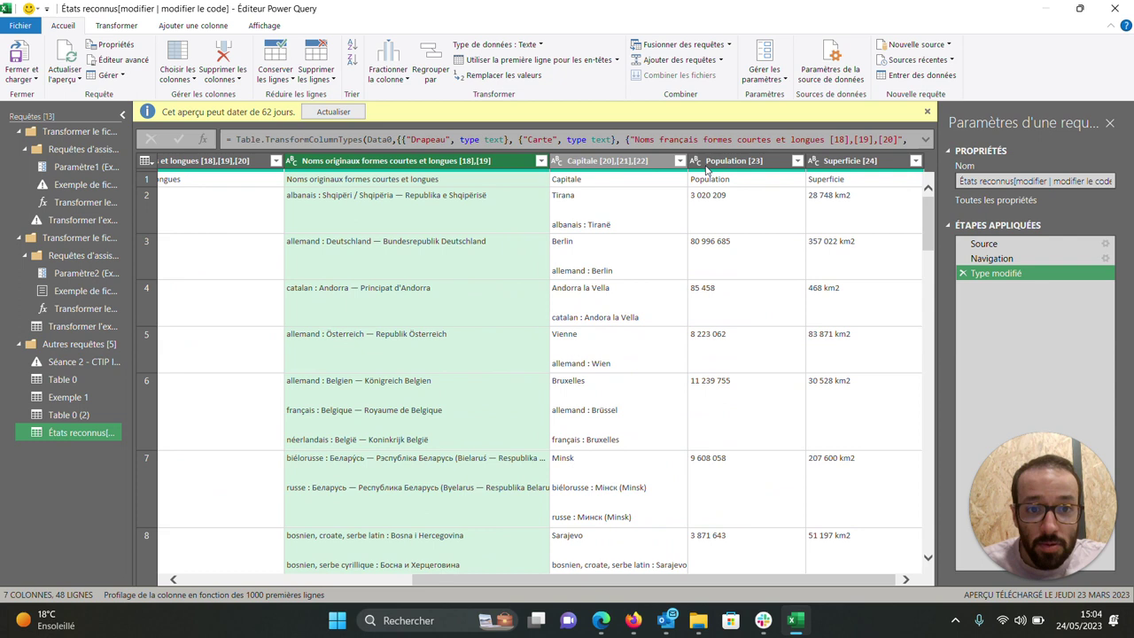
left_click(722, 197)
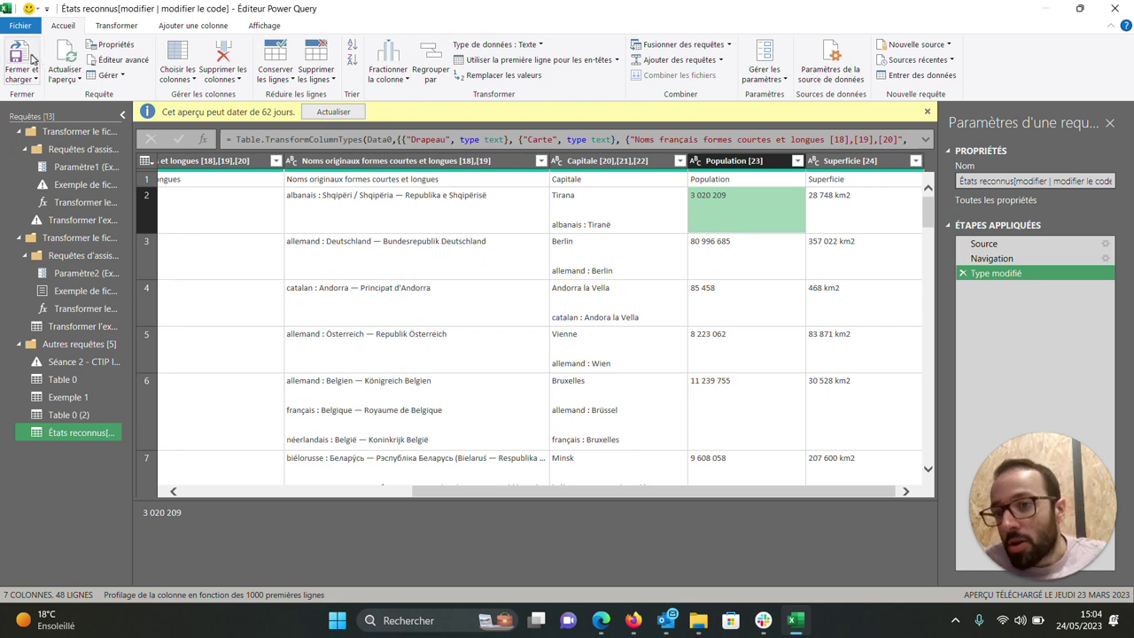
Browse the Ajouter une colonne and Transformer tools, then load the query with Fermer et charger
left_click(197, 28)
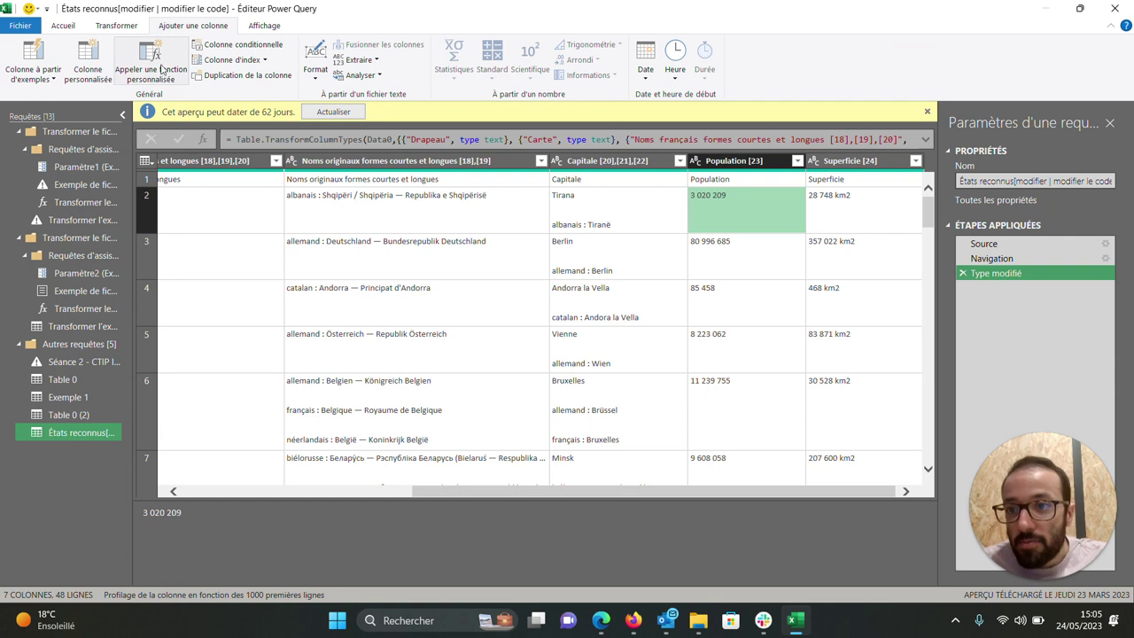
left_click(116, 26)
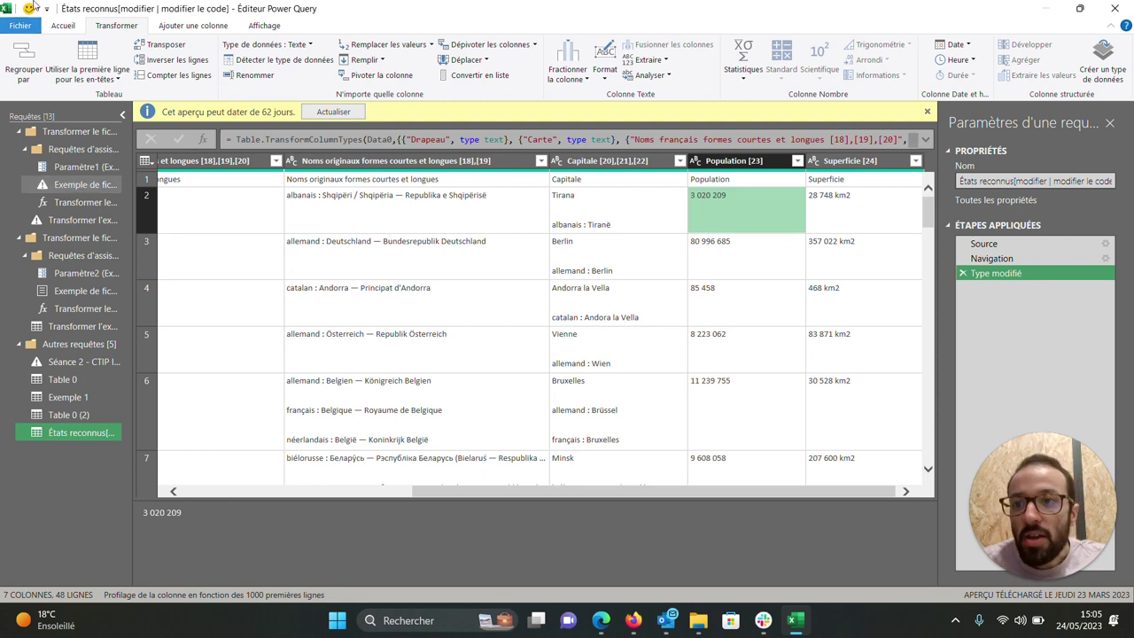
left_click(59, 30)
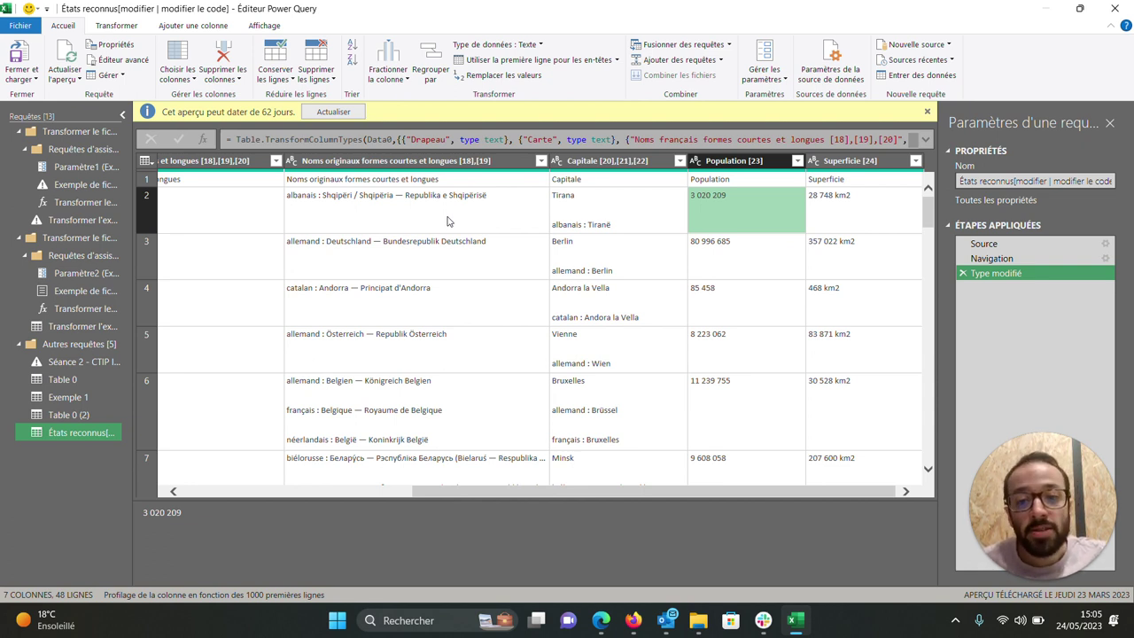
scroll(448, 221, "down", 1)
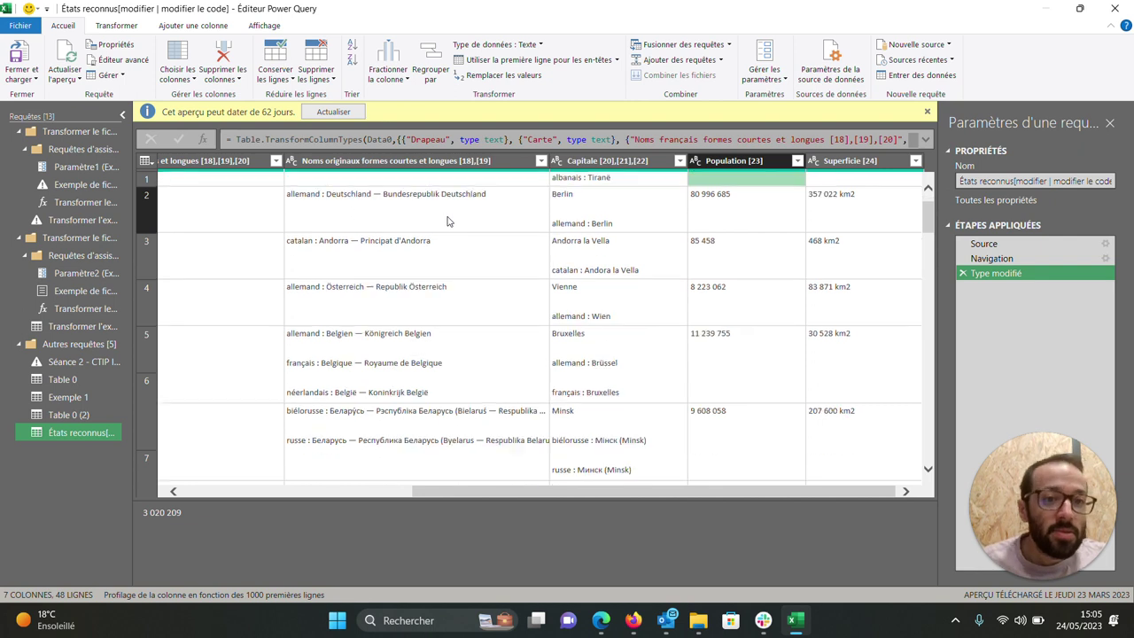
scroll(448, 221, "up", 1)
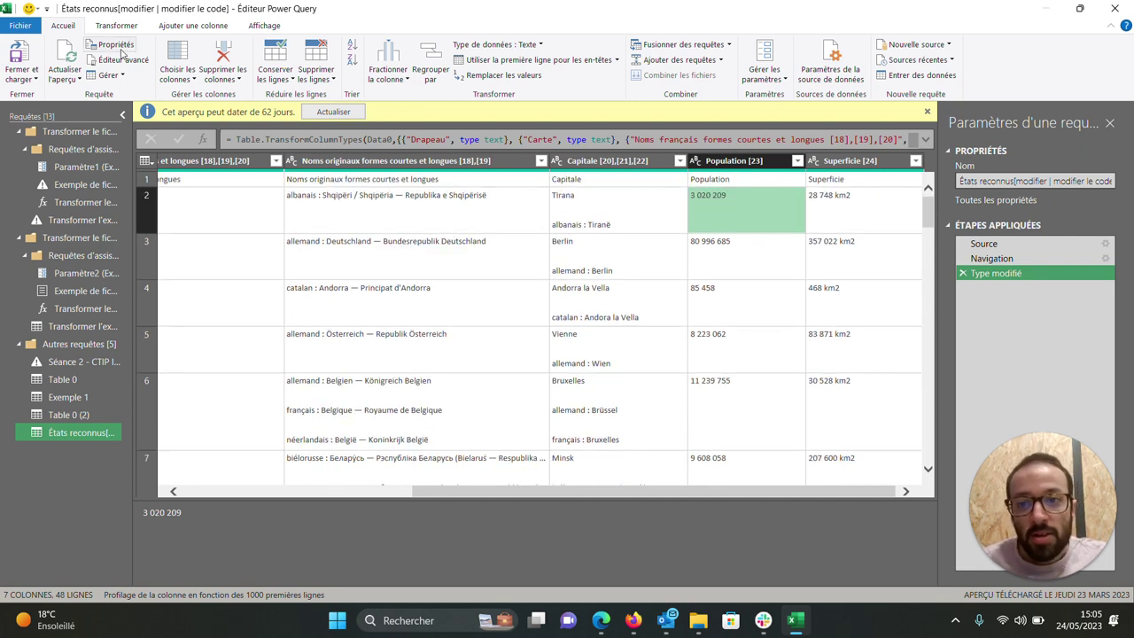
left_click(27, 49)
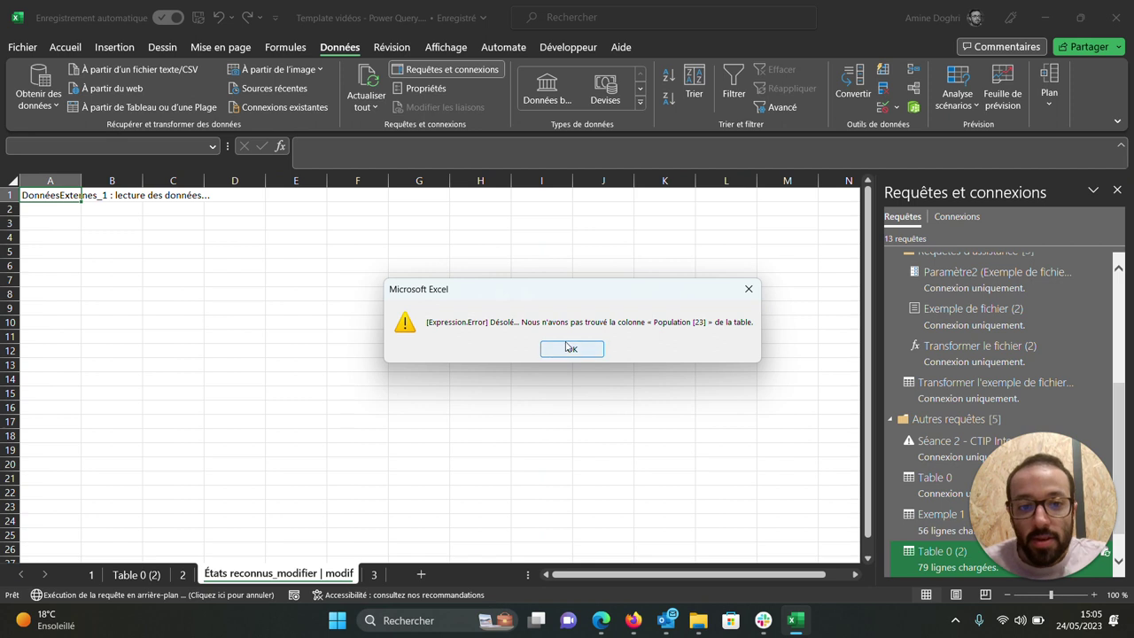
Dismiss the Population [23] error and reopen the États reconnus query from Requêtes et connexions
left_click(571, 349)
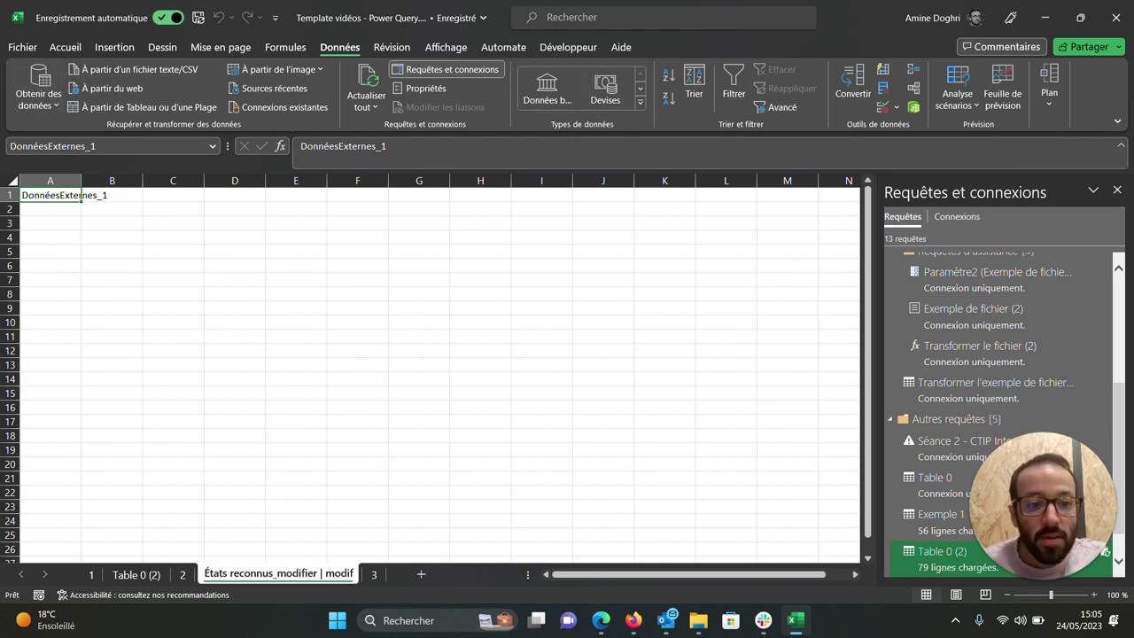
scroll(948, 561, "down", 1)
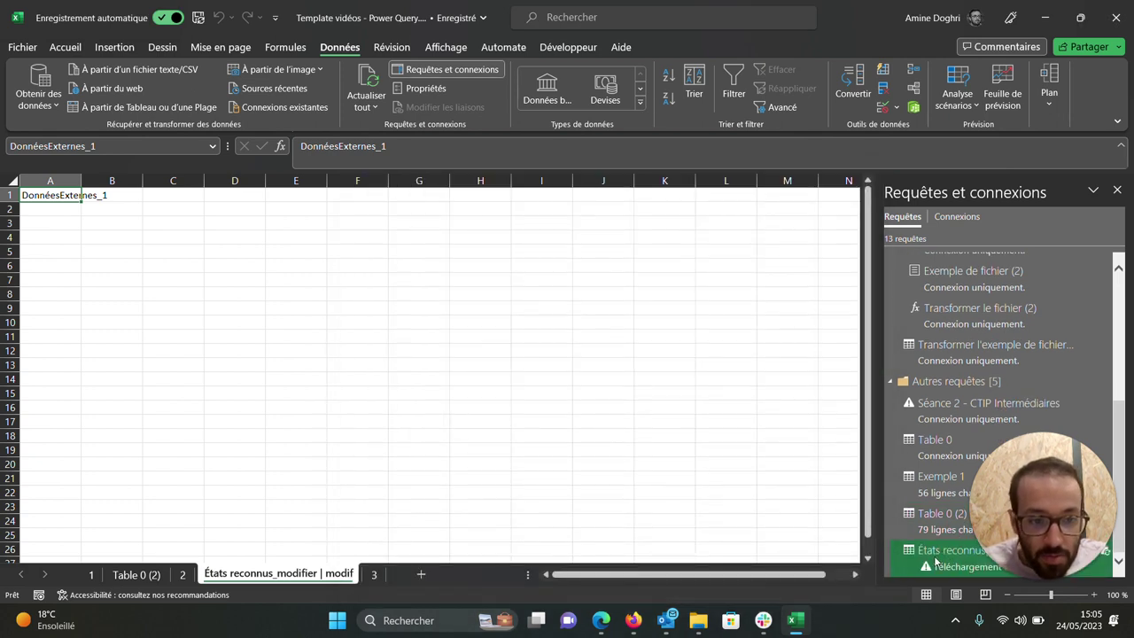
mouse_move(951, 556)
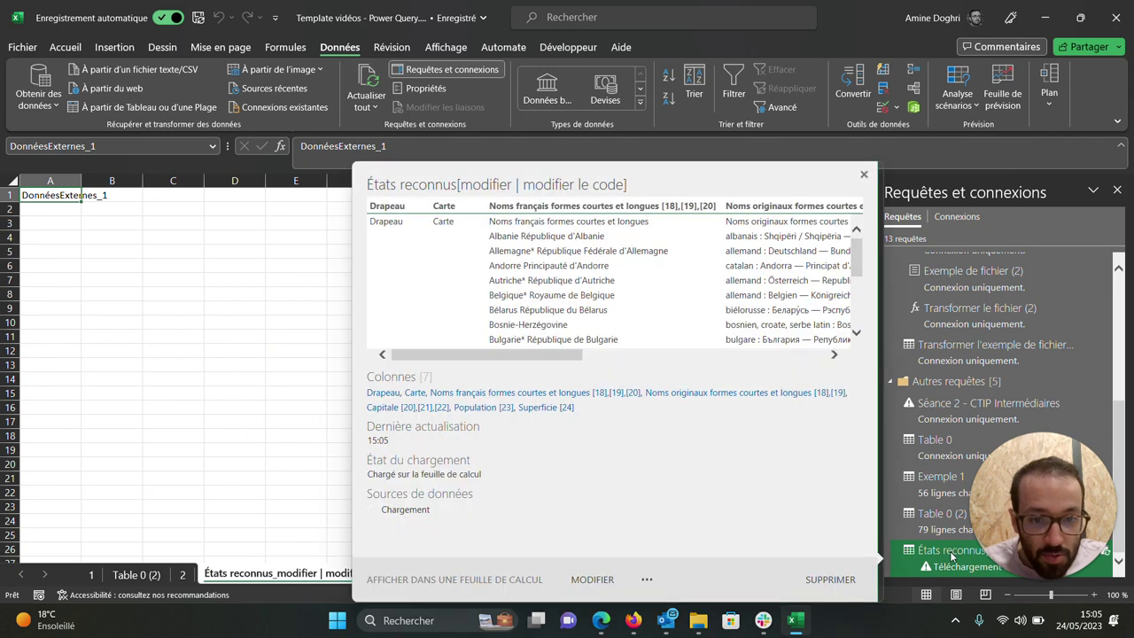
left_click(590, 579)
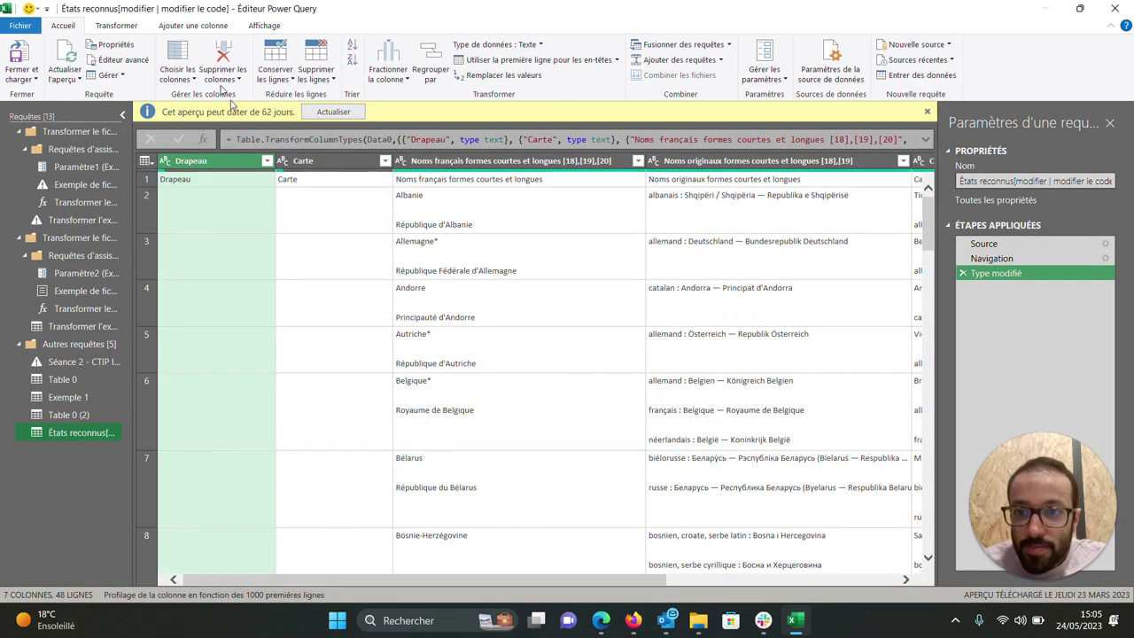
Refresh the preview, delete the Type modifié step, and load the États reconnus query
left_click(338, 111)
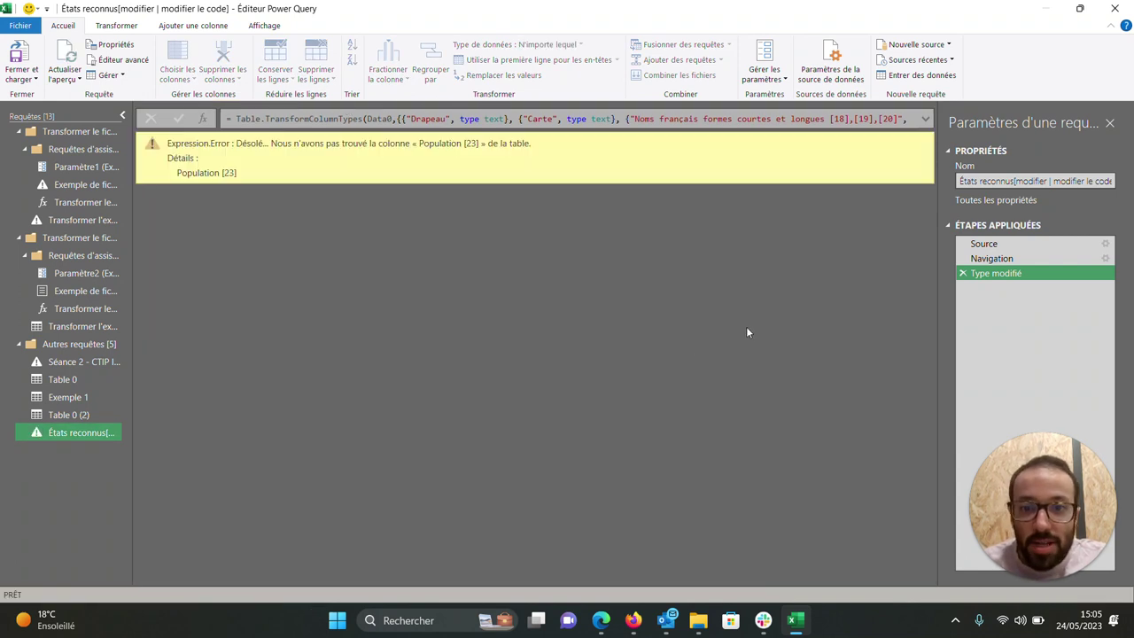
left_click(1001, 260)
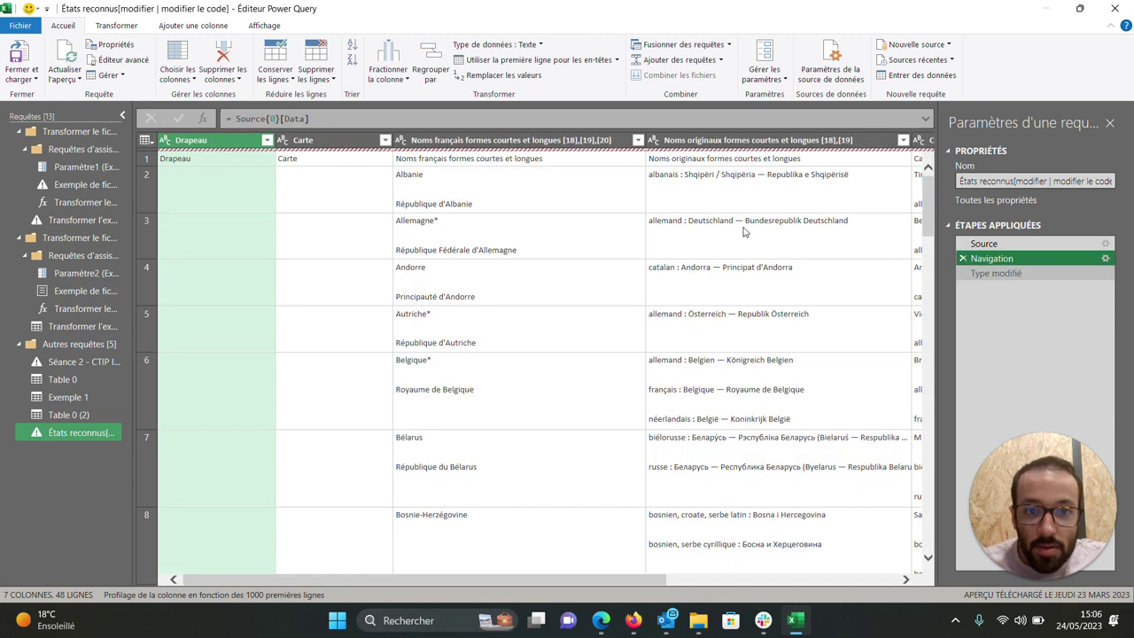
left_click(961, 280)
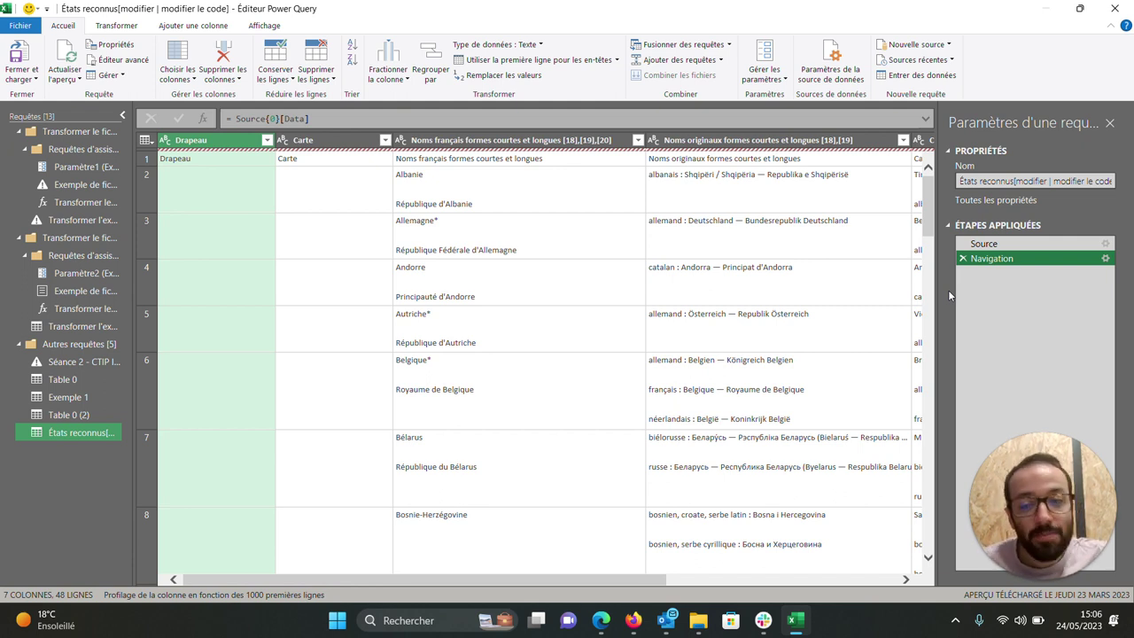
left_click(24, 59)
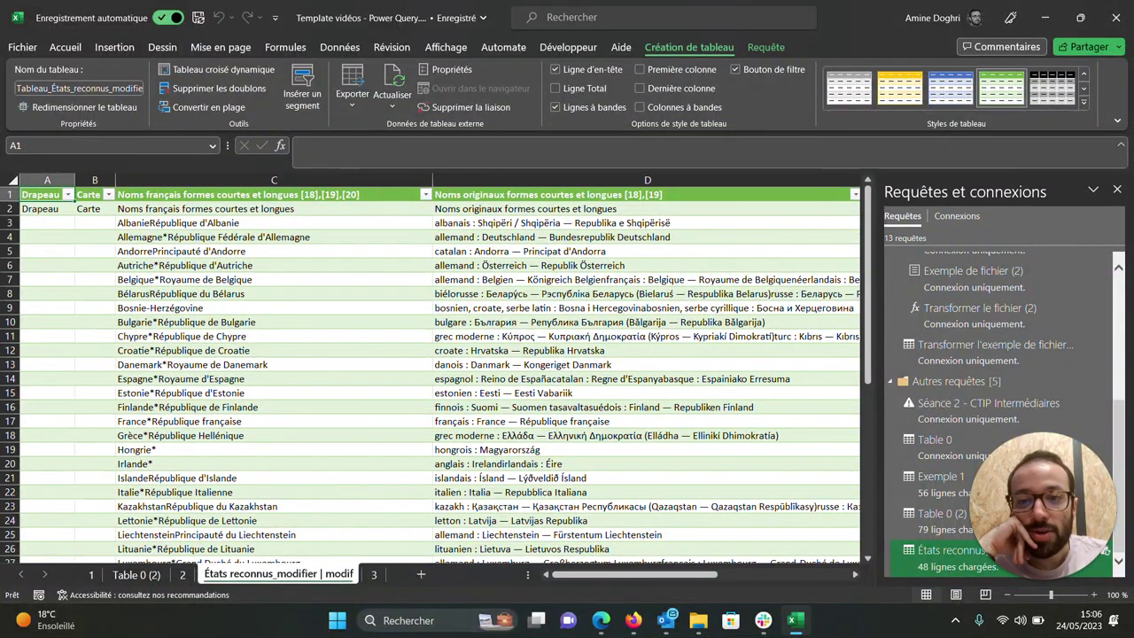
scroll(550, 367, "right", 5)
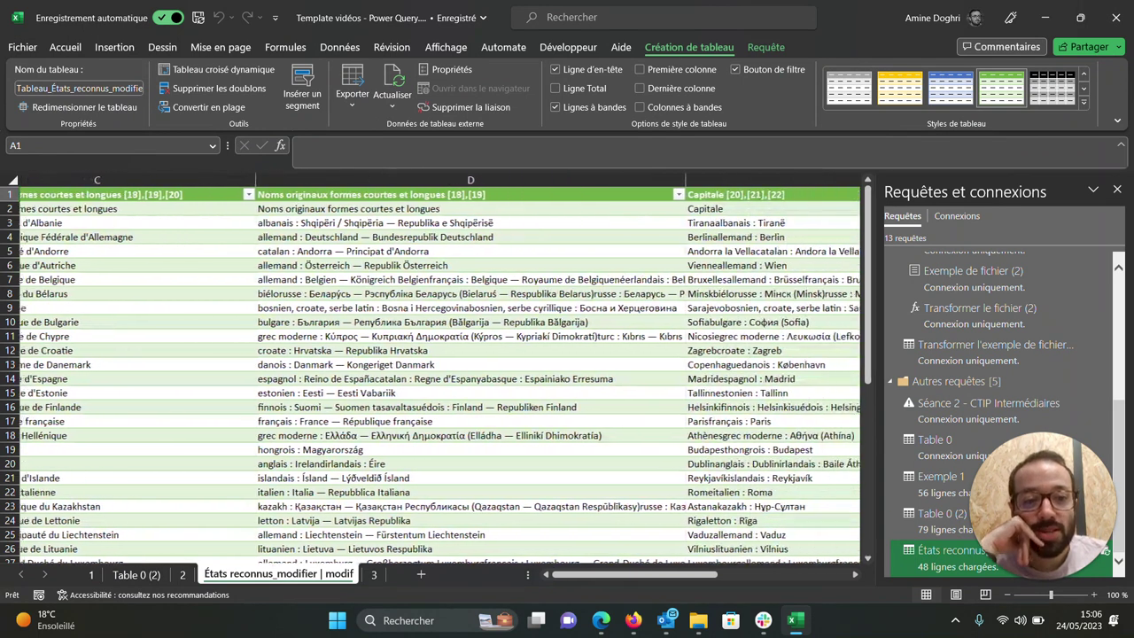
scroll(439, 368, "right", 3)
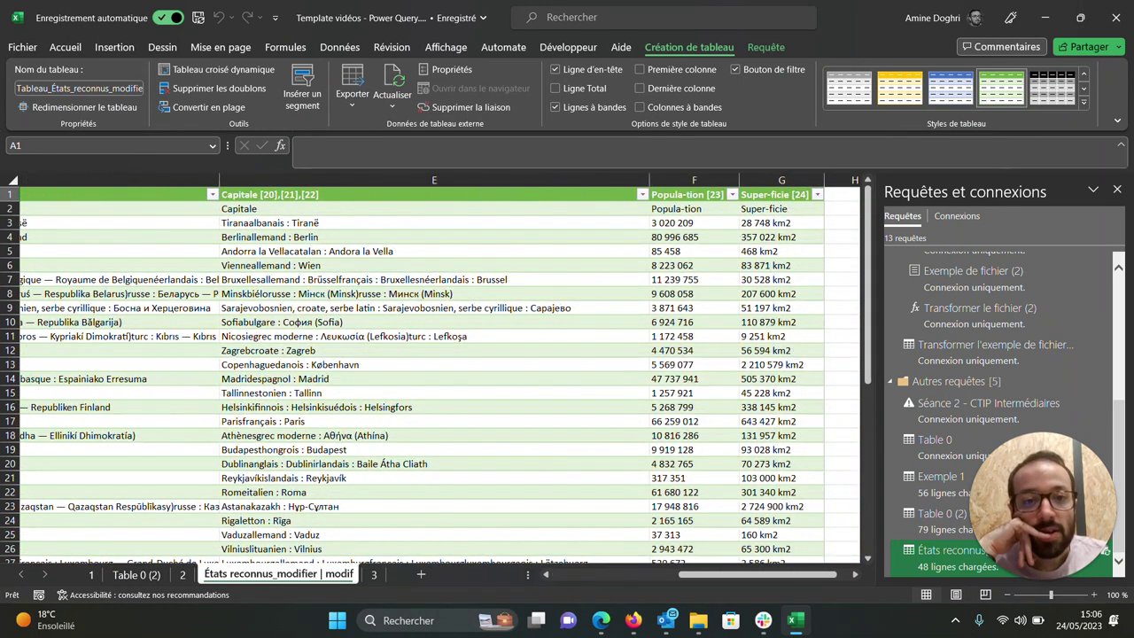
left_click_drag(266, 222, 779, 251)
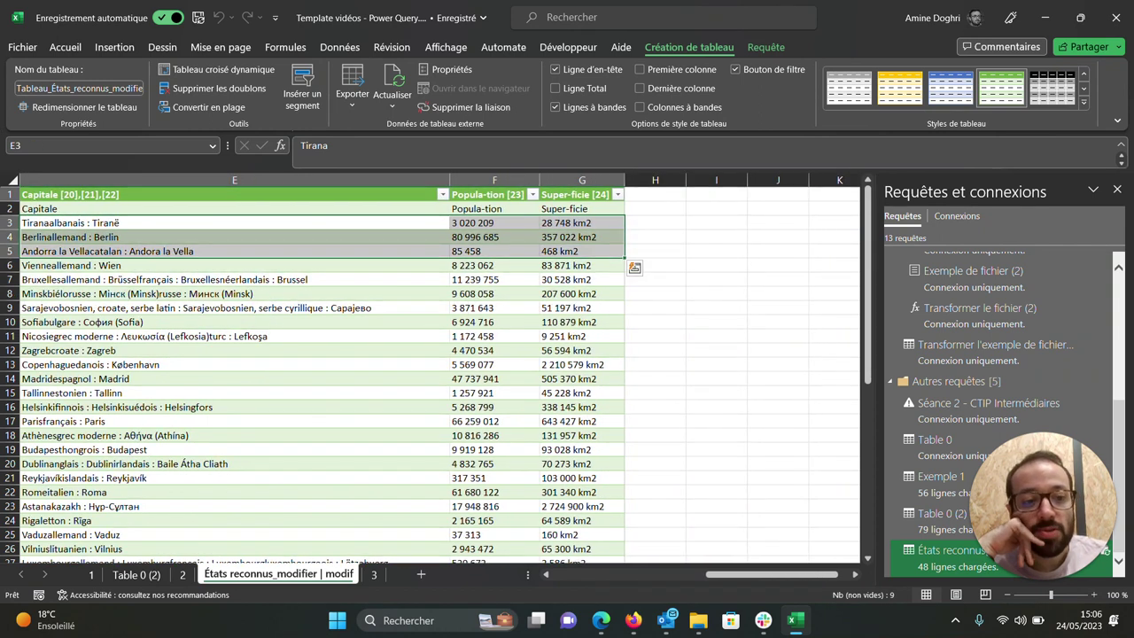
scroll(434, 372, "left", 5)
scroll(434, 372, "left", 2)
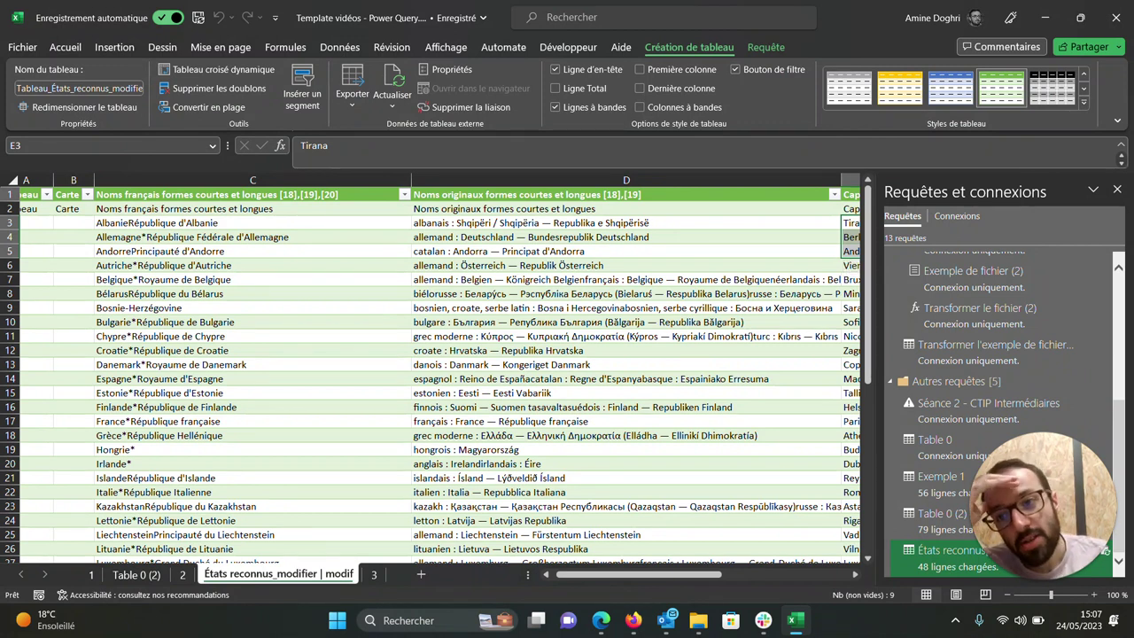
scroll(434, 372, "left", 1)
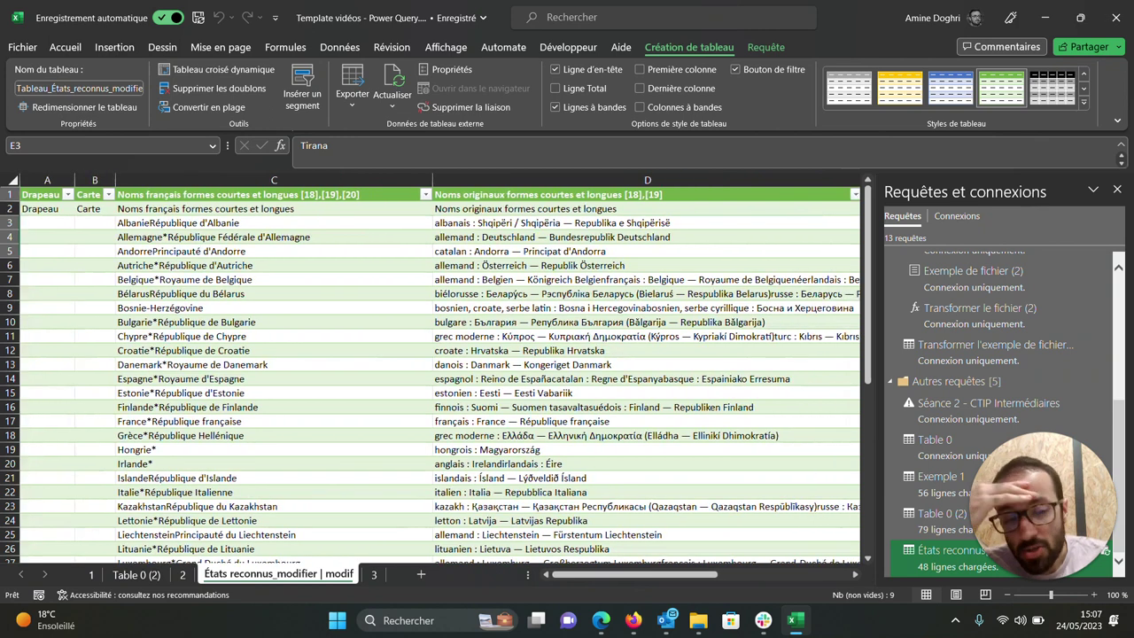